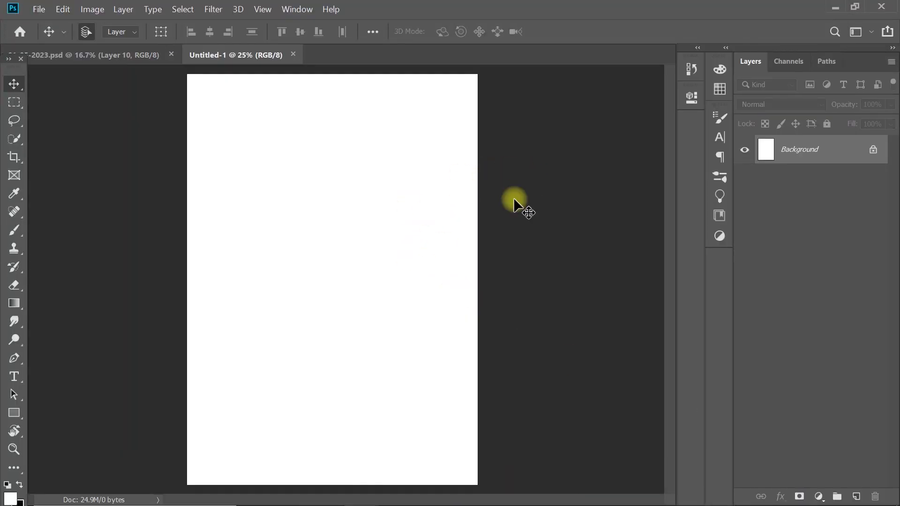
Step: Unlock the background, add a layer and draw a rectangle covering the whole page
click(873, 149)
key(ctrl+minus)
click(855, 496)
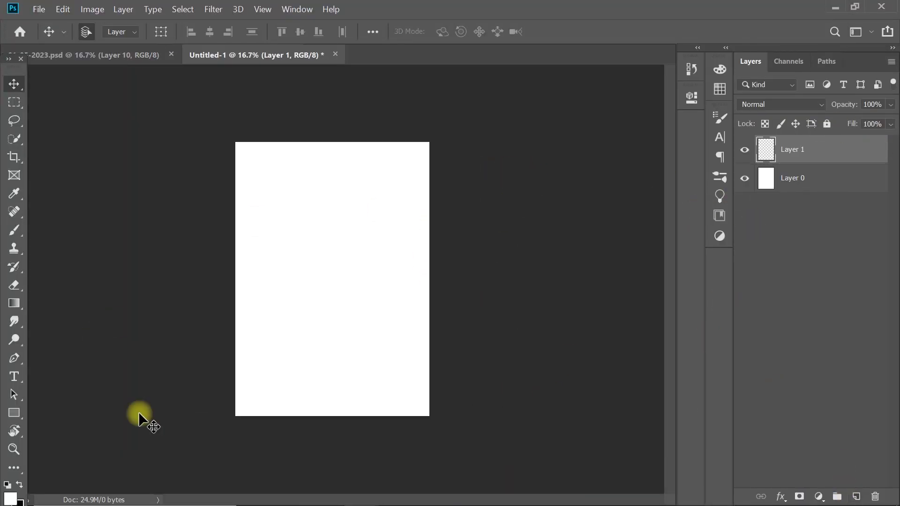
click(14, 412)
drag(235, 142, 429, 417)
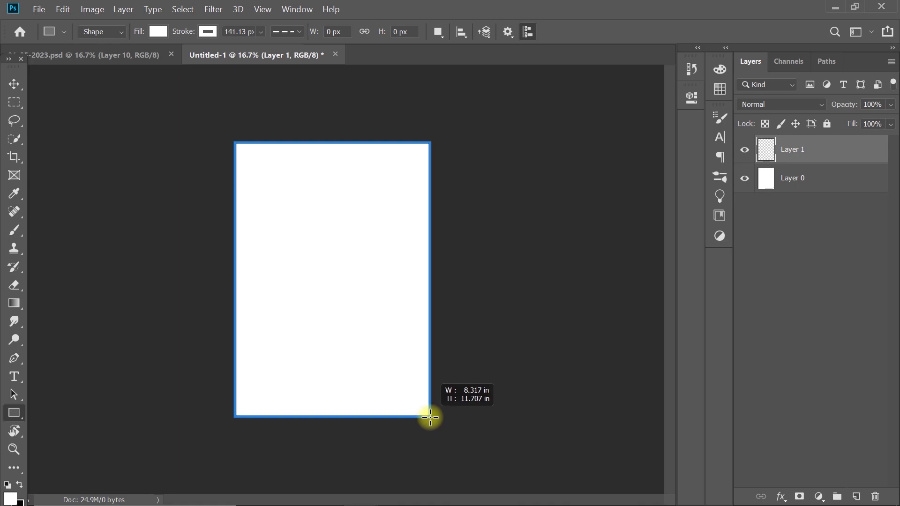
Step: Set the rectangle's outline line style to solid
click(650, 91)
click(208, 32)
click(286, 32)
click(281, 77)
key(Escape)
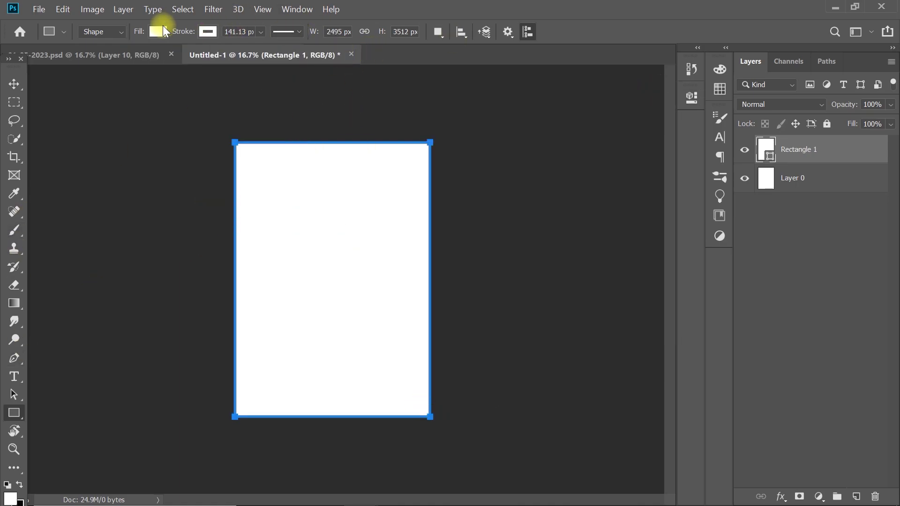
Step: Fill the rectangle with tan #d3bc6b and remove its outline
click(163, 28)
click(225, 58)
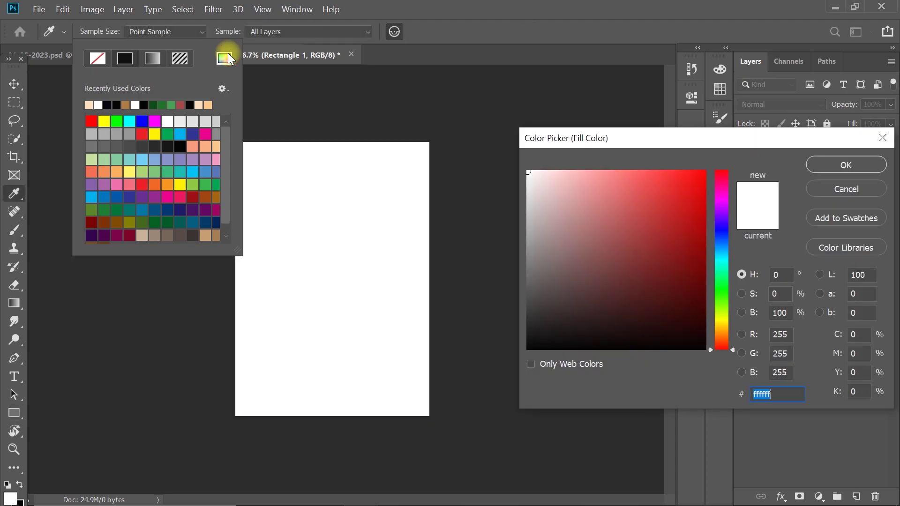
click(721, 325)
mouse_move(669, 215)
mouse_down()
mouse_move(631, 194)
mouse_move(624, 202)
mouse_up()
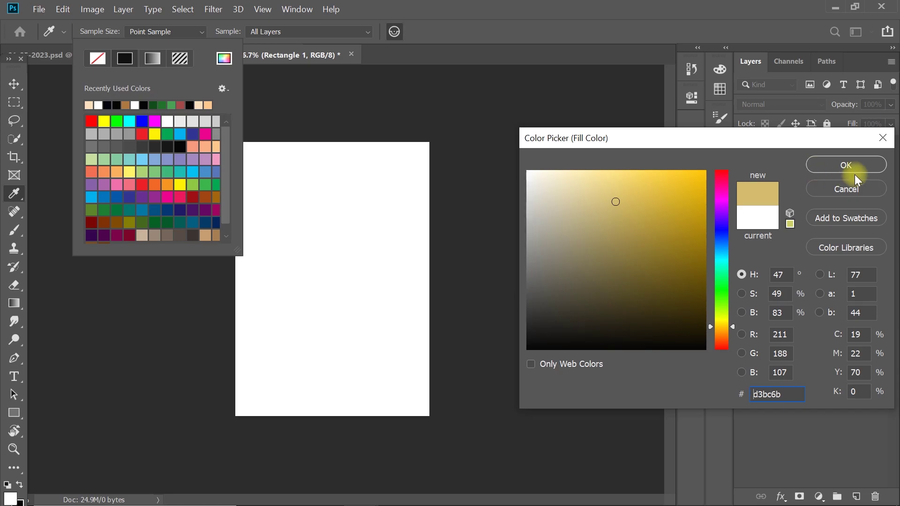
click(848, 164)
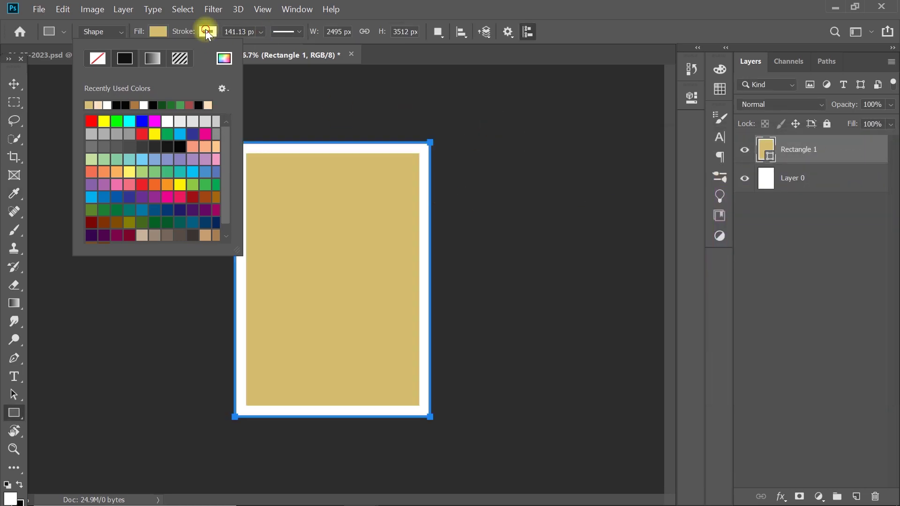
click(97, 58)
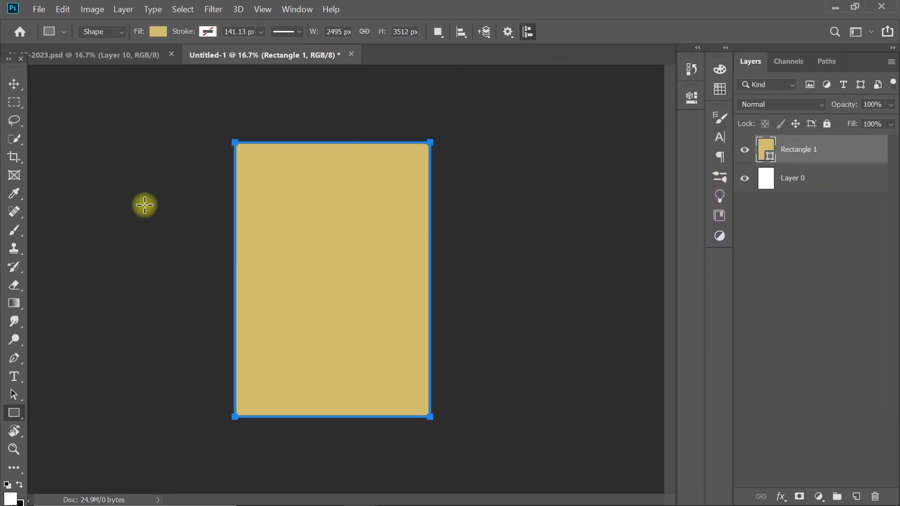
click(14, 230)
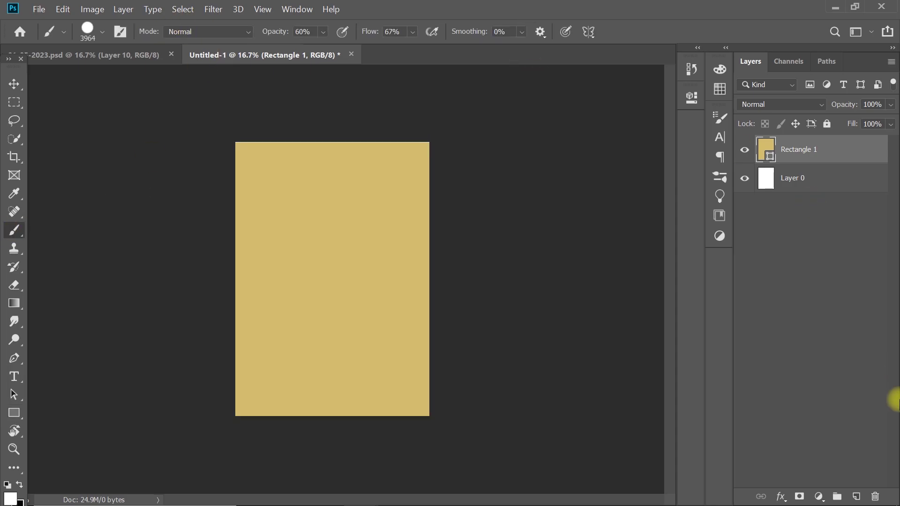
Step: On a new layer, choose the Kyle's Ultimate Pastel Palooza brush at 800 px
click(856, 497)
click(102, 32)
drag(168, 174, 169, 186)
click(99, 212)
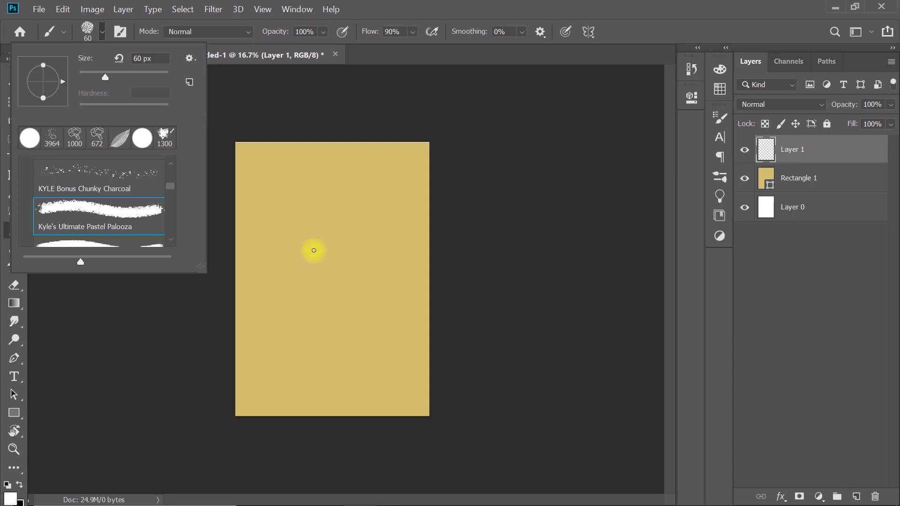
click(805, 150)
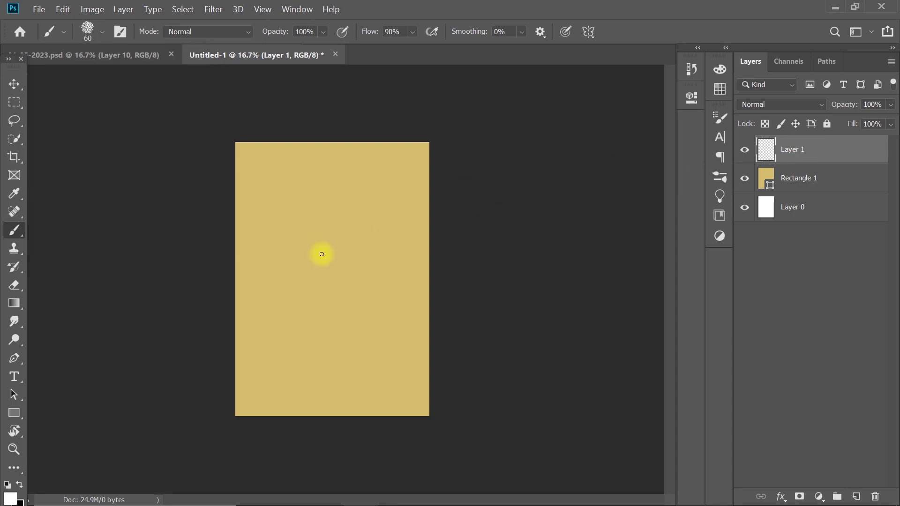
key(bracketright)
key(bracketright)
key(bracketright)
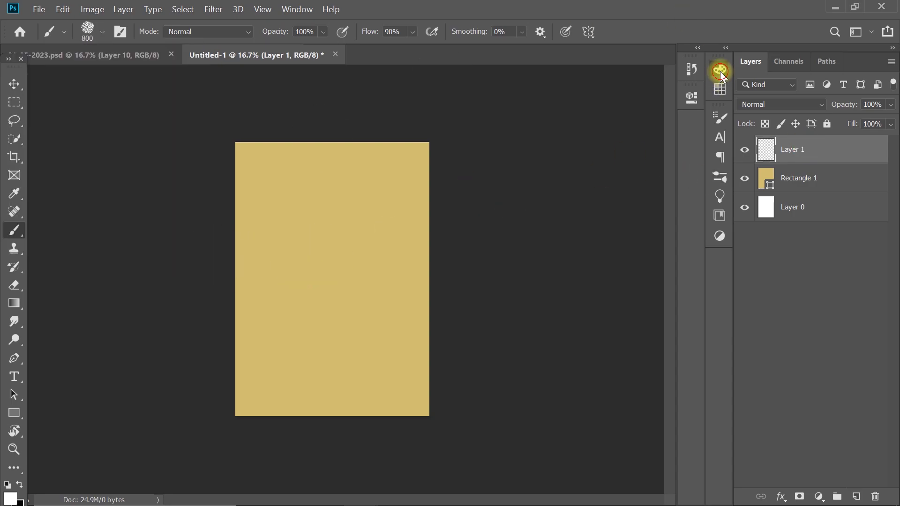
Step: Paint a red diagonal streak rising from the page's left edge near the top
click(719, 69)
drag(642, 100, 650, 80)
drag(217, 261, 362, 205)
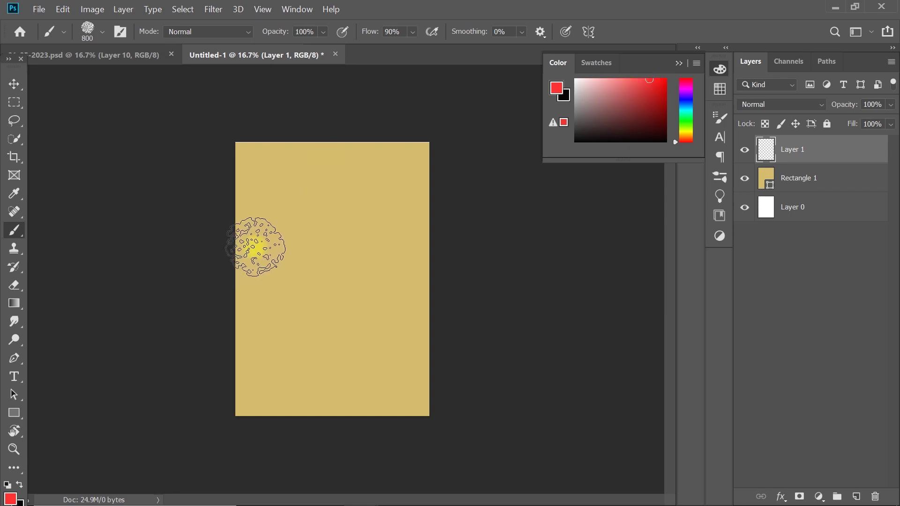
key(ctrl+z)
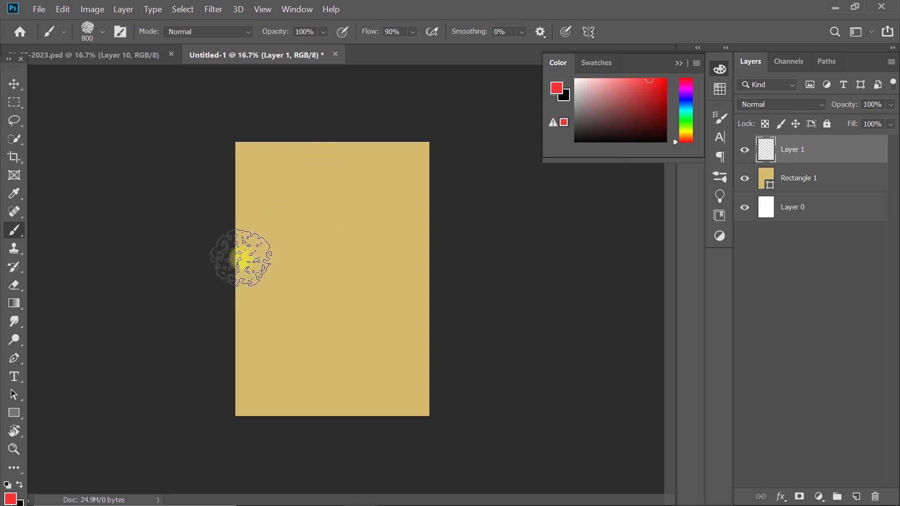
drag(237, 257, 288, 228)
drag(365, 189, 373, 180)
click(679, 63)
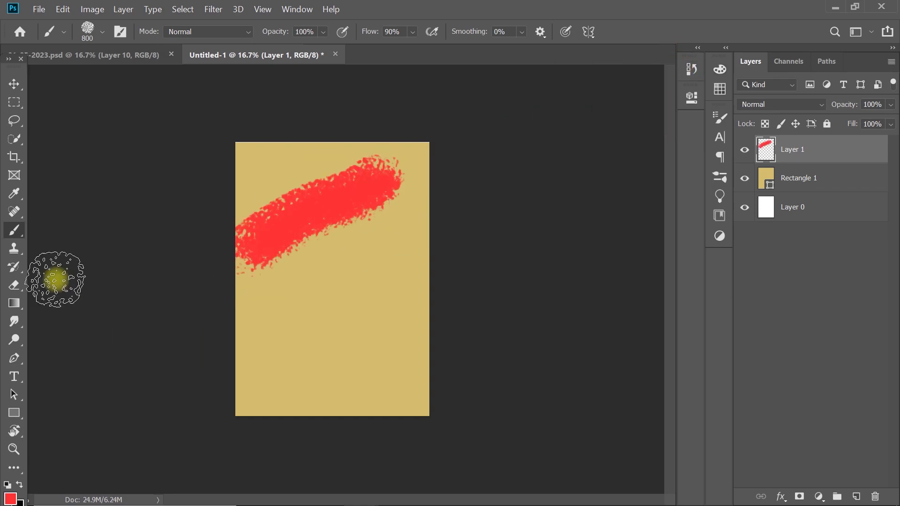
Step: On a new layer, paint a broad near-white band across the lower half with a 1900 px brush
click(855, 496)
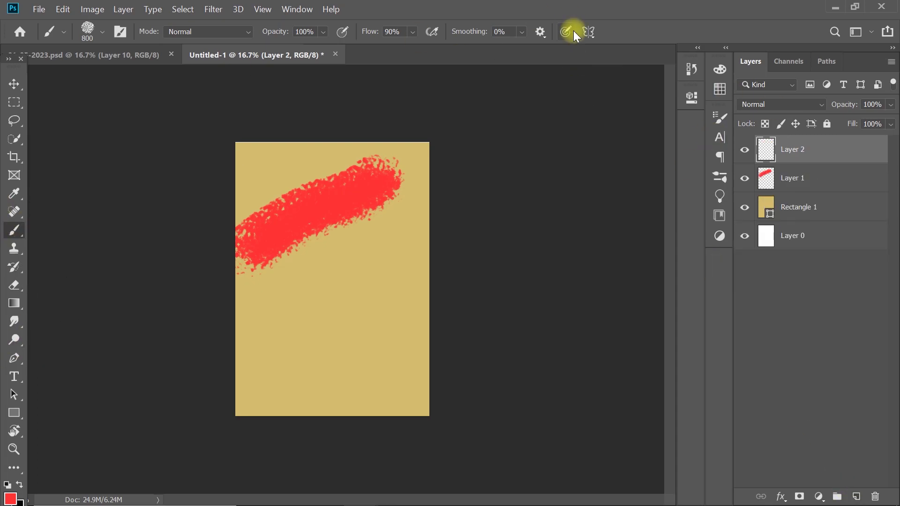
click(719, 70)
click(578, 87)
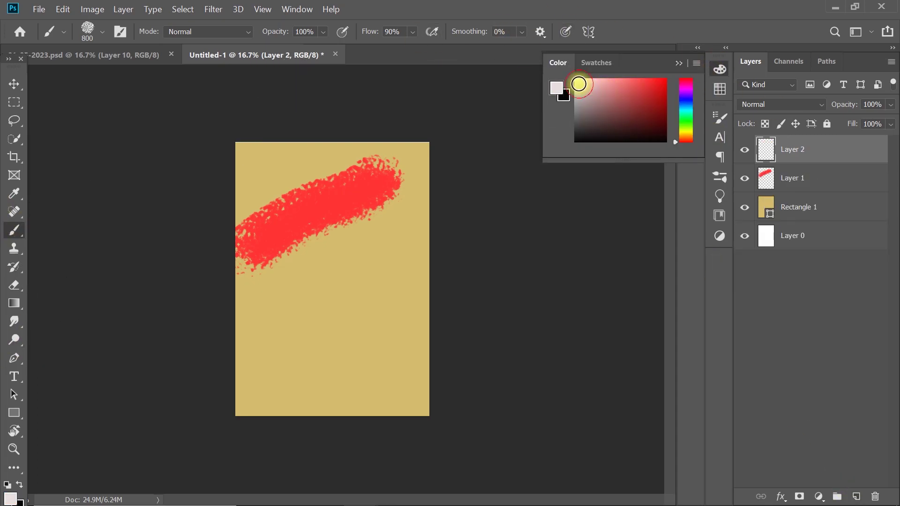
key(bracketright)
key(bracketright)
key(bracketright)
key(bracketright)
key(bracketright)
key(bracketright)
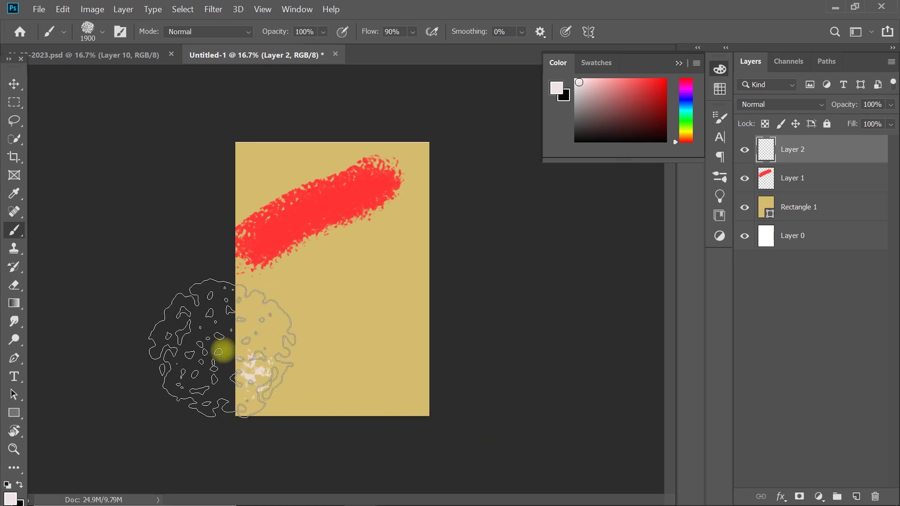
drag(276, 356, 566, 374)
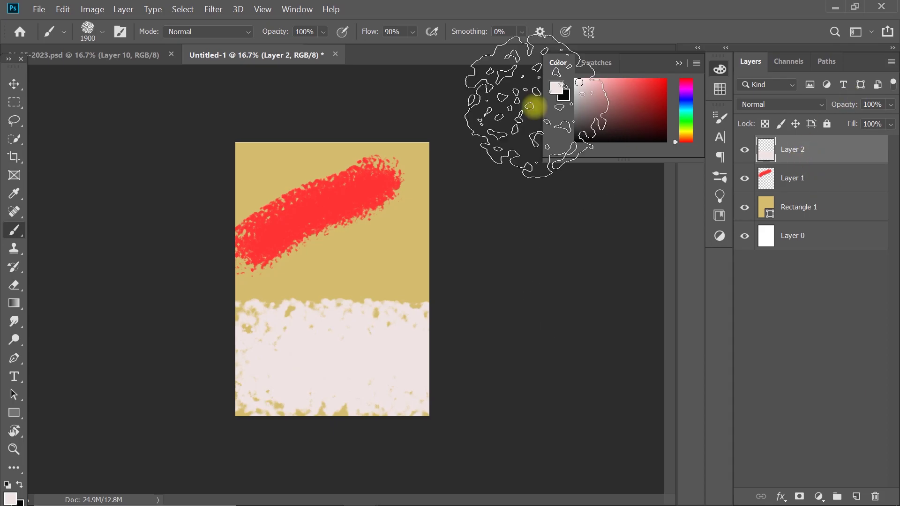
Step: On another new layer, paint a red strip along the bottom with a 500 px brush
key(ctrl+shift+alt+n)
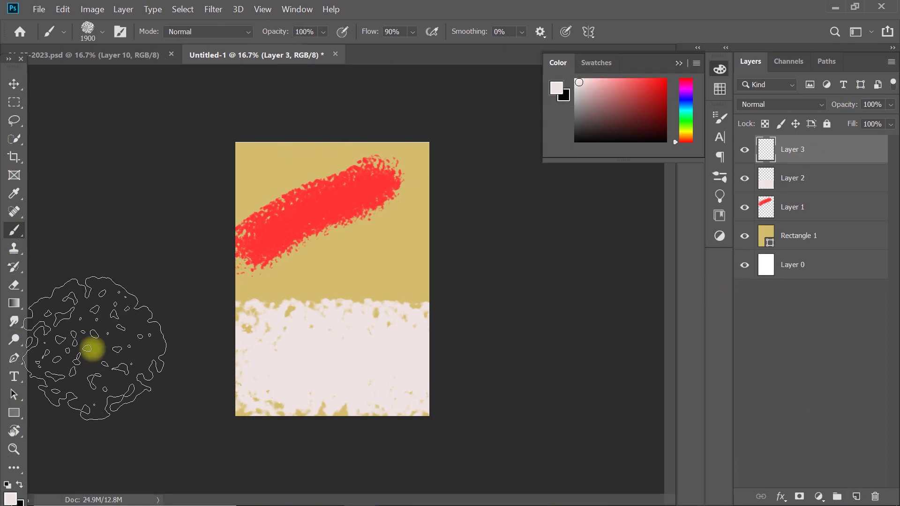
click(557, 87)
click(844, 165)
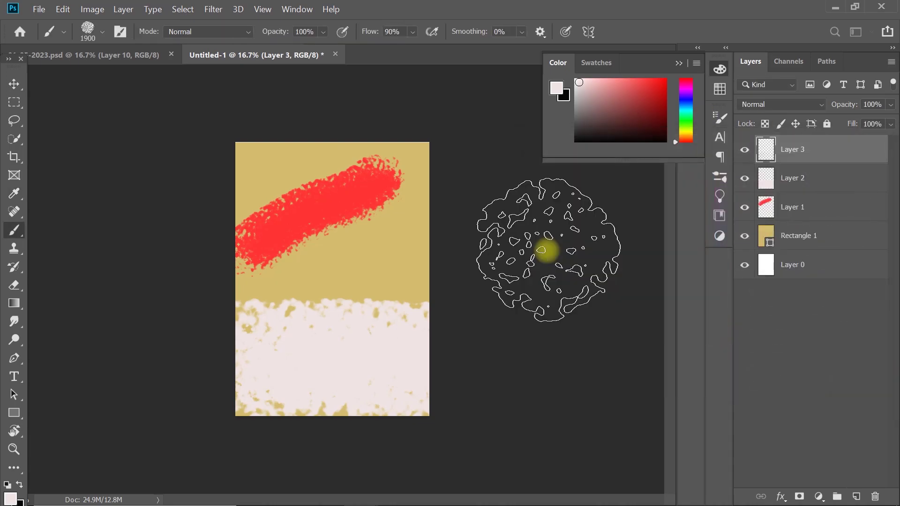
key(bracketleft)
key(bracketleft)
key(bracketleft)
key(bracketleft)
key(bracketleft)
key(bracketleft)
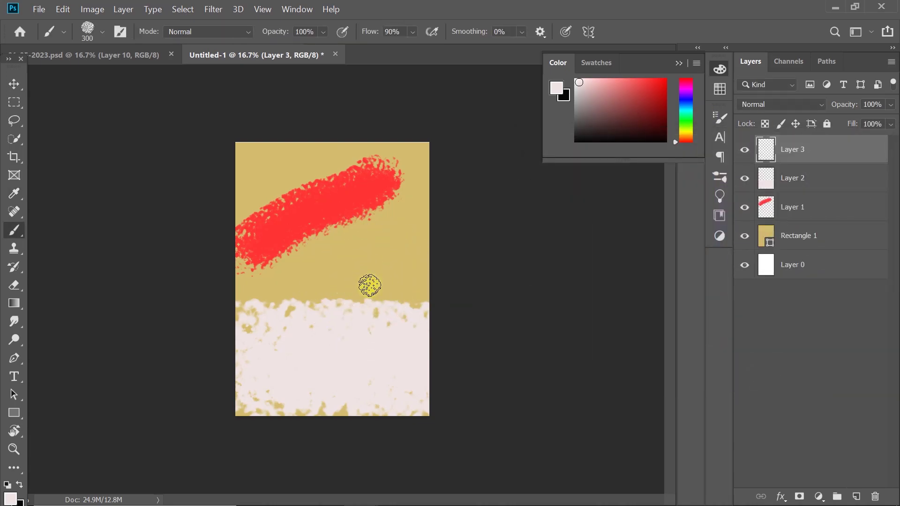
key(bracketright)
key(bracketright)
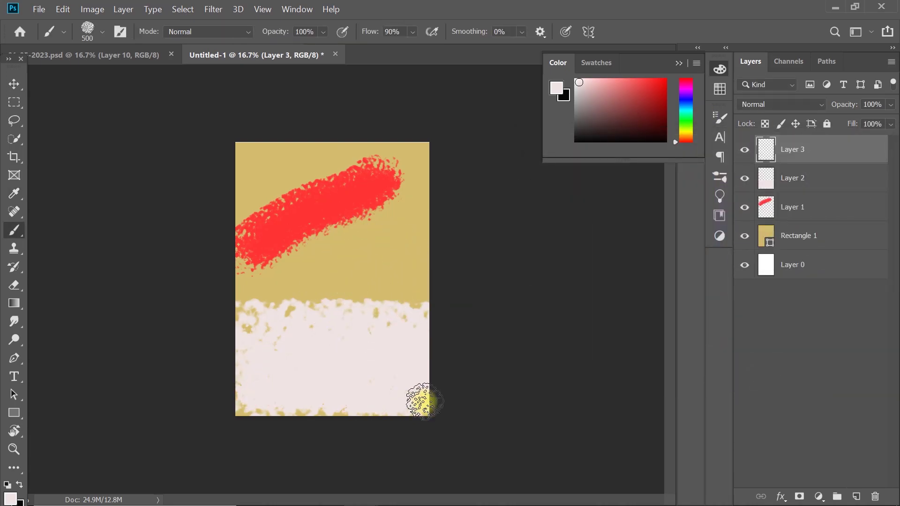
click(556, 88)
click(329, 207)
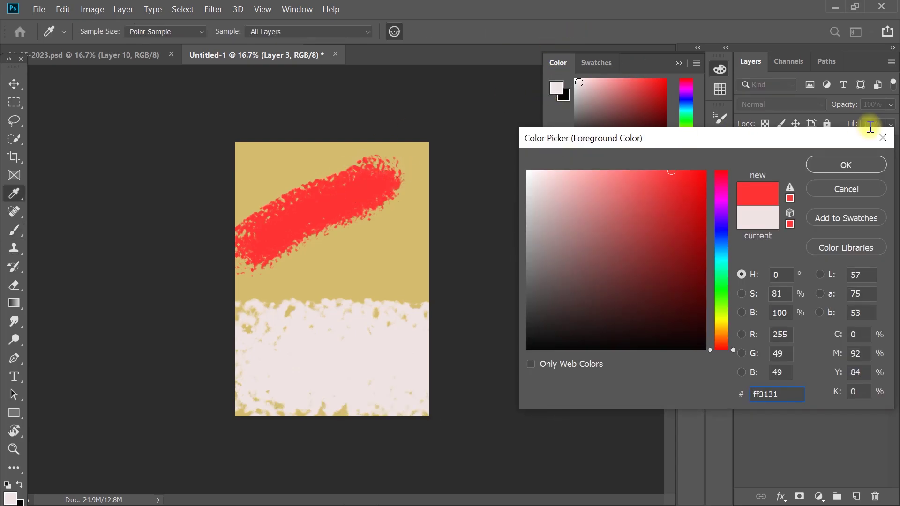
click(872, 165)
drag(241, 397, 450, 396)
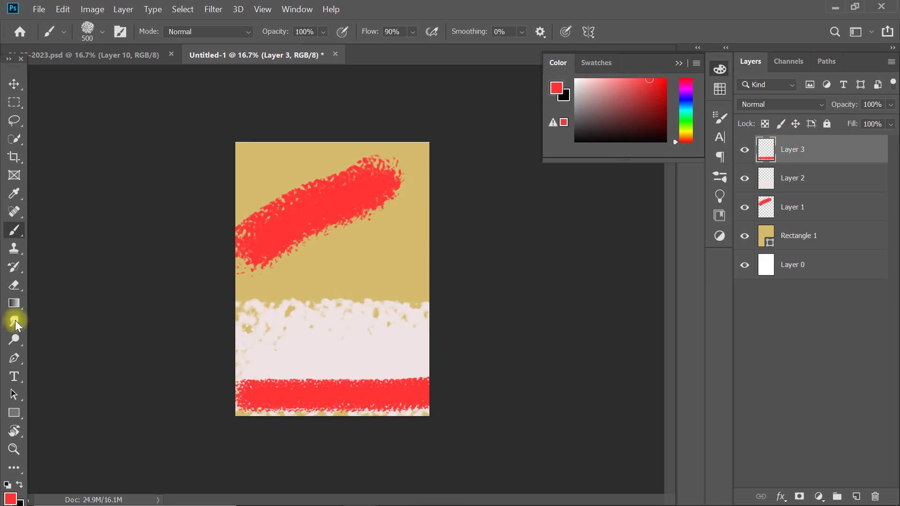
Step: Create a text box in the upper middle of the poster
click(14, 376)
click(855, 497)
drag(246, 209, 390, 320)
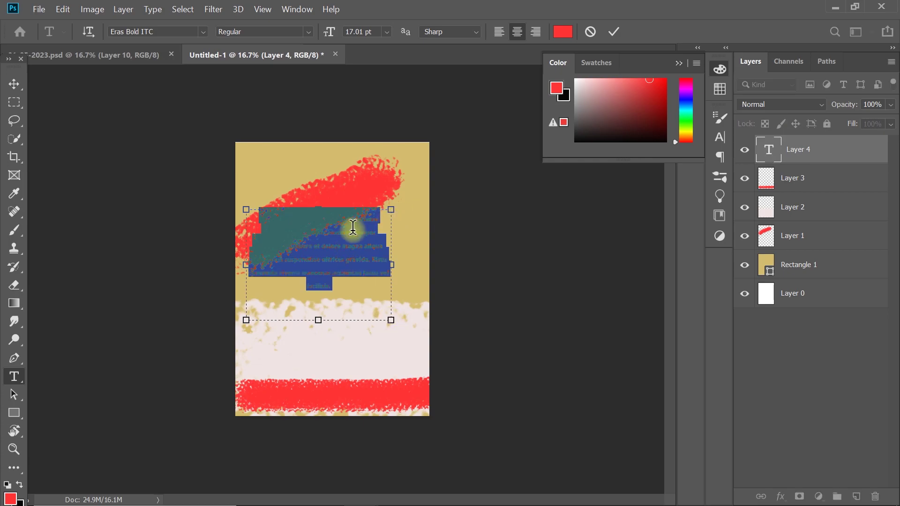
Step: Replace the placeholder with white HEALTHY FOOD text at 48 pt
key(BackSpace)
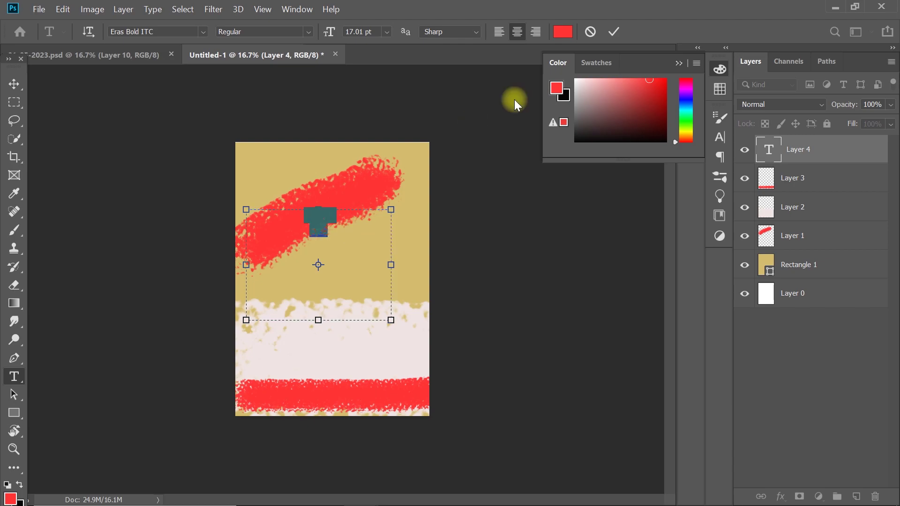
drag(329, 31, 344, 32)
drag(635, 110, 621, 10)
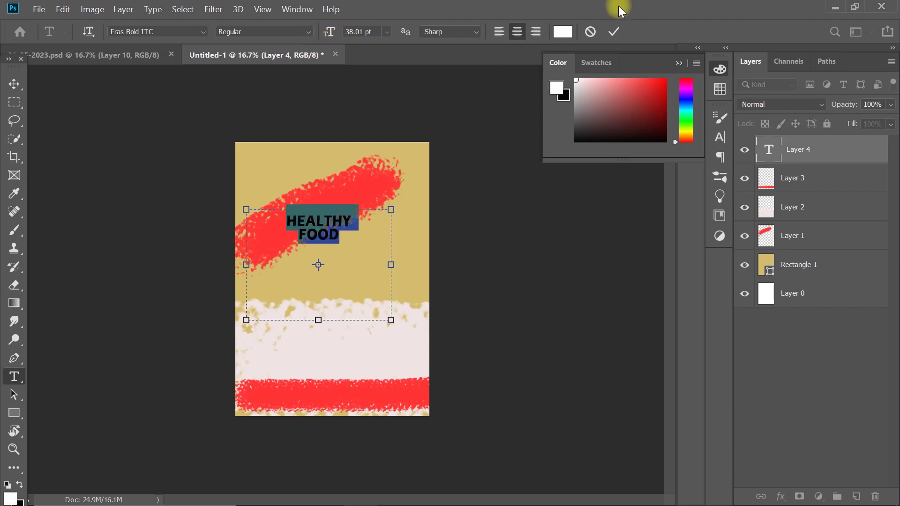
drag(326, 32, 331, 31)
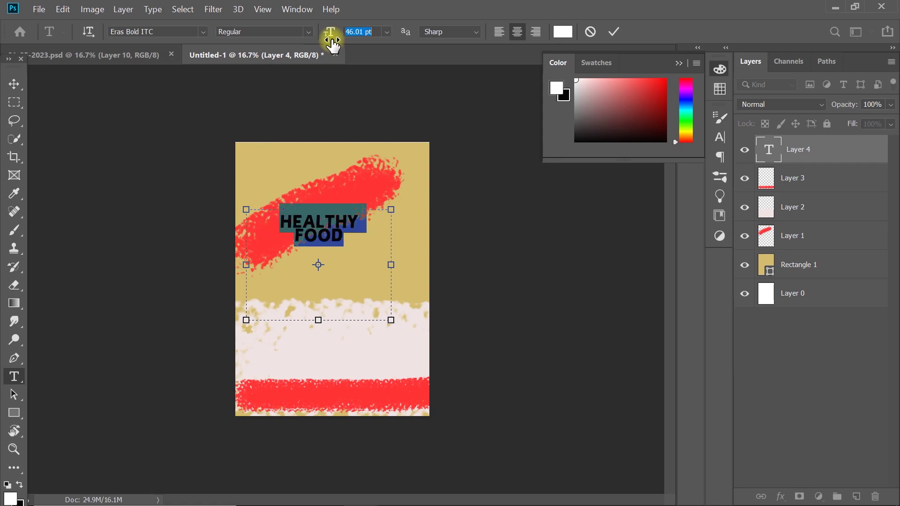
click(295, 234)
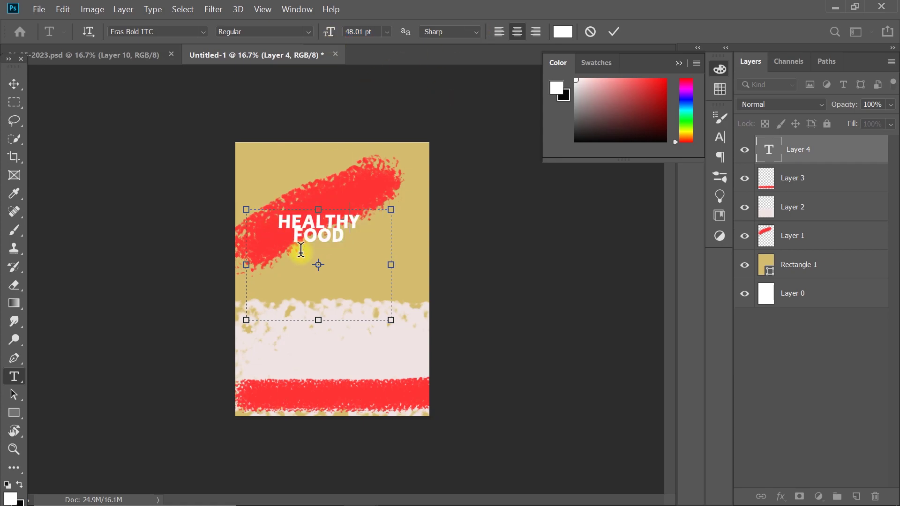
Step: Join HEALTHY FOOD onto one line and adjust its leading in the Character panel
key(BackSpace)
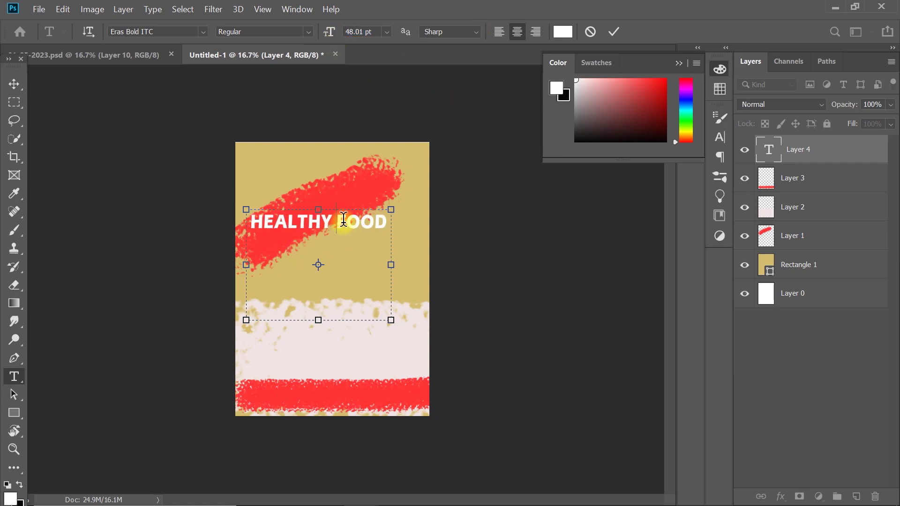
key(ctrl+a)
click(719, 137)
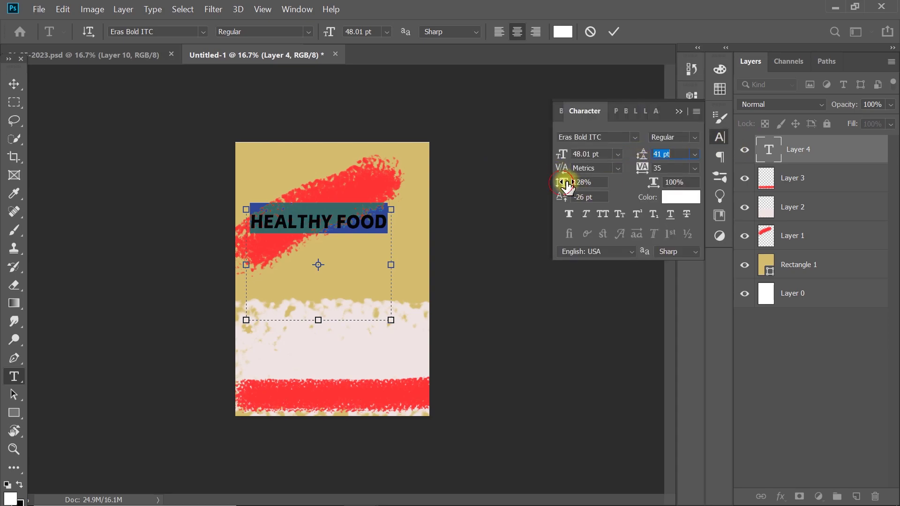
click(614, 31)
Step: Rotate the headline about -29° to lie along the red streak
key(ctrl+t)
mouse_move(398, 204)
mouse_down()
mouse_move(366, 167)
mouse_move(372, 175)
mouse_up()
drag(320, 198, 339, 187)
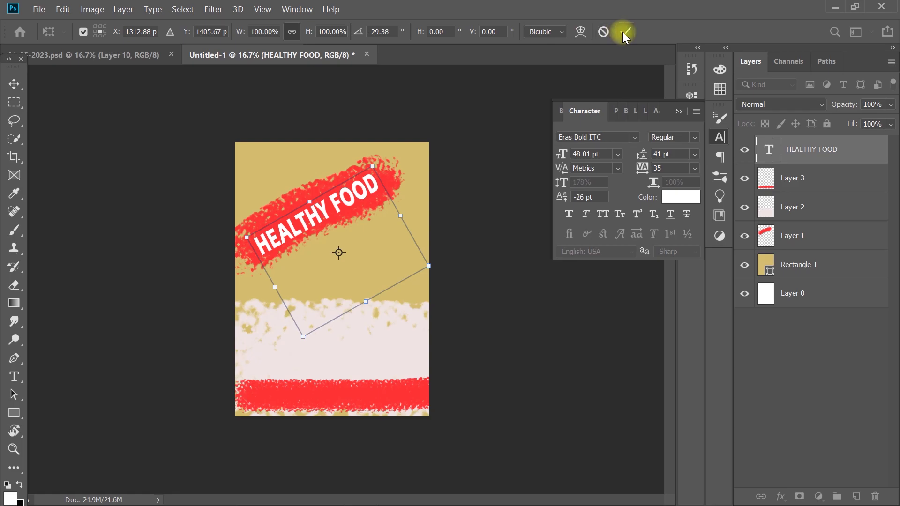
click(624, 35)
Step: Recolour the headline mustard yellow #d3bc6b, sampled from the background
click(342, 221)
key(ctrl+a)
click(562, 32)
click(384, 261)
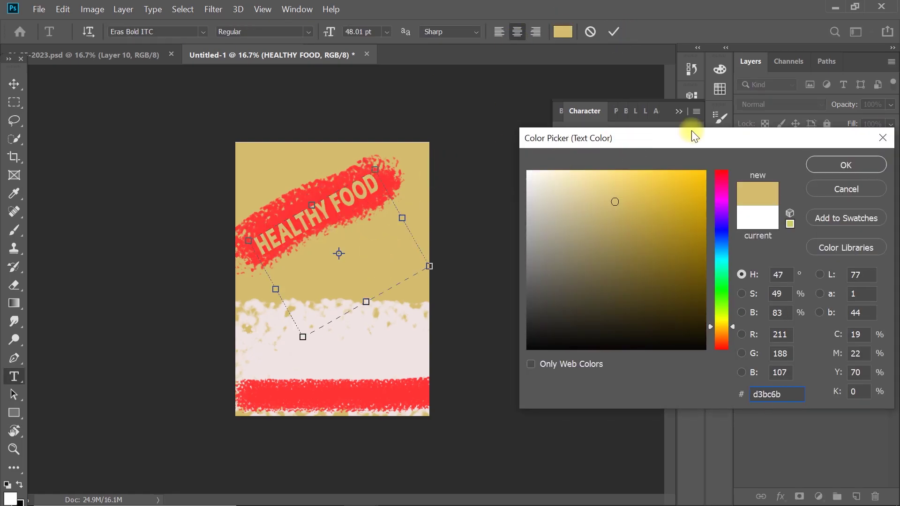
click(845, 165)
click(613, 31)
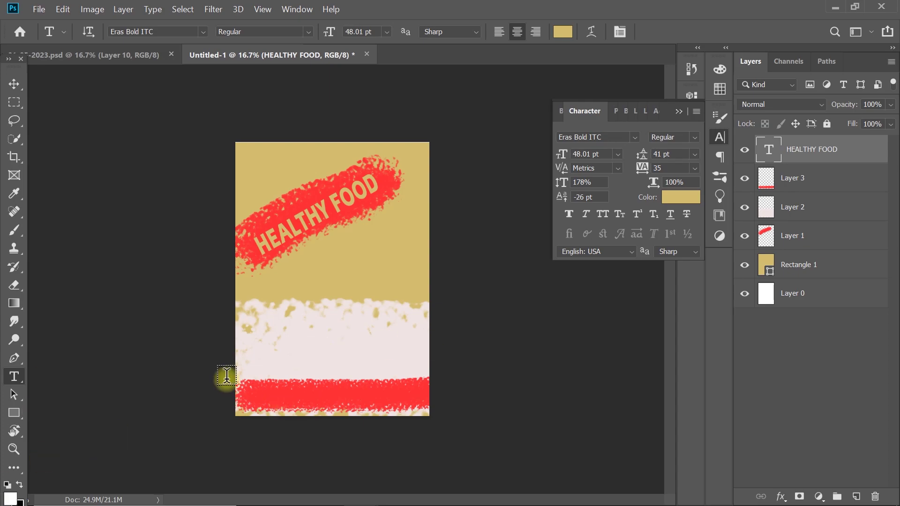
click(14, 412)
Step: Draw a red rounded rectangle below the headline with no outline and 95 px corners
key(b)
right_click(14, 412)
click(46, 424)
drag(273, 281, 402, 307)
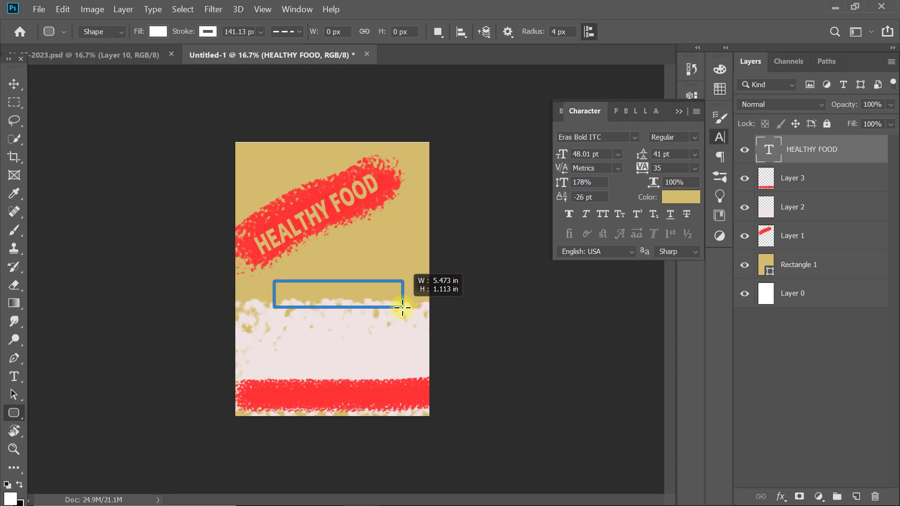
click(154, 33)
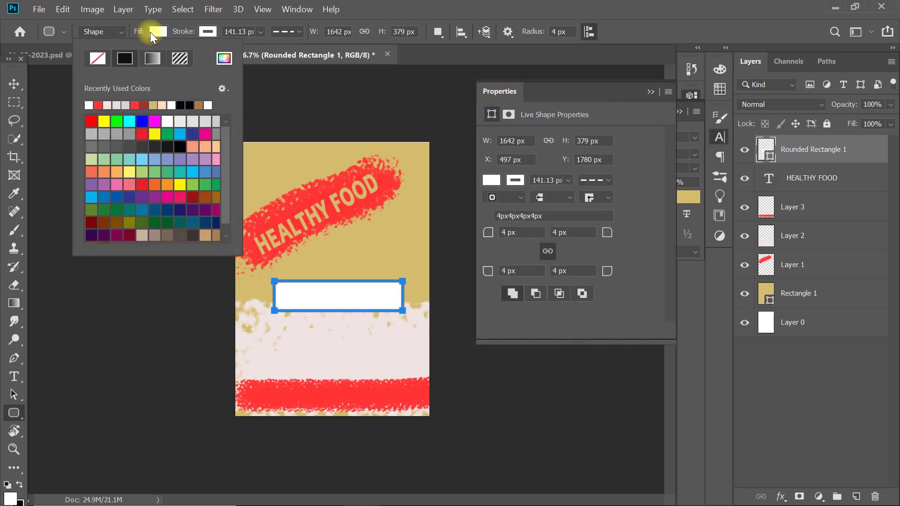
click(270, 243)
click(208, 33)
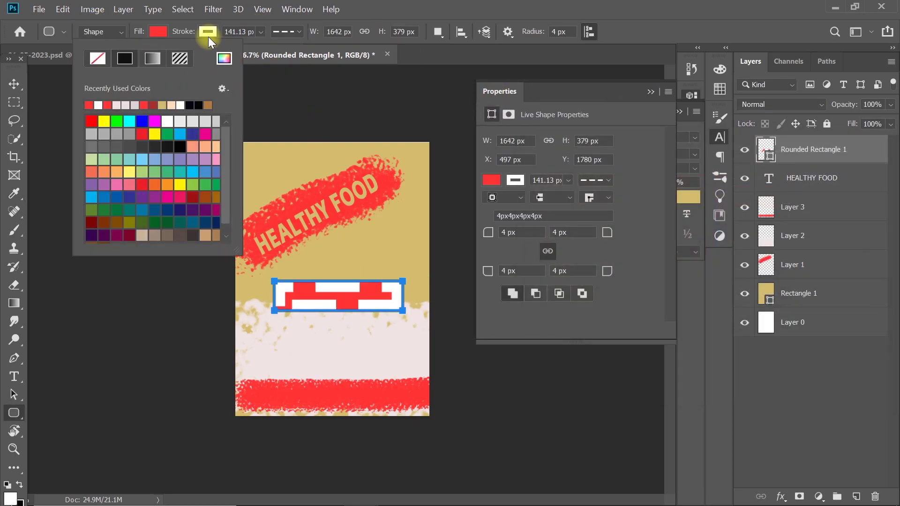
click(145, 59)
click(503, 234)
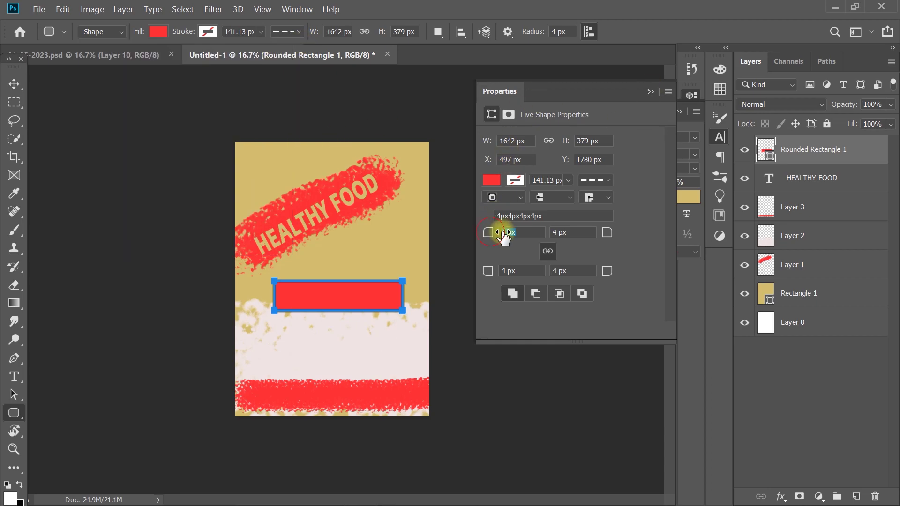
drag(511, 234, 532, 228)
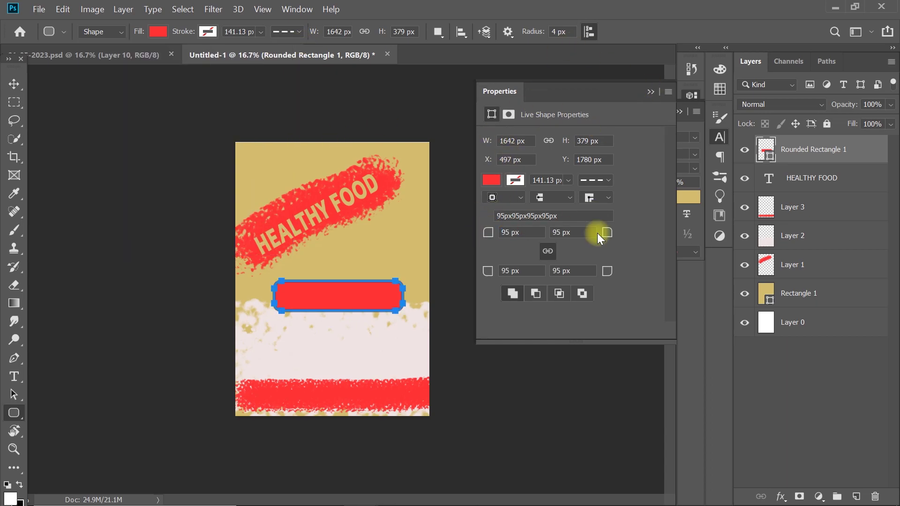
Step: Rotate the red bar about -13.6°, shrink it and position it beneath the headline
key(ctrl+t)
drag(310, 299, 288, 300)
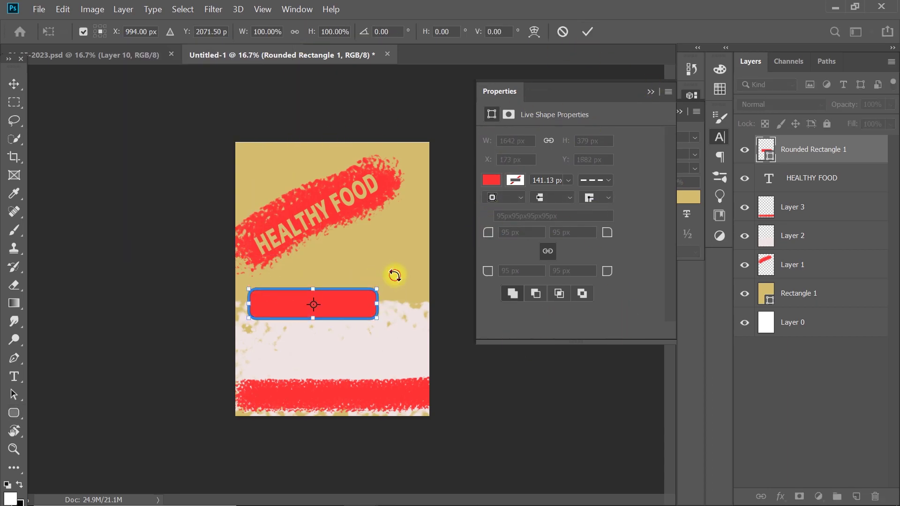
drag(394, 267, 371, 261)
drag(335, 302, 306, 293)
drag(356, 281, 333, 266)
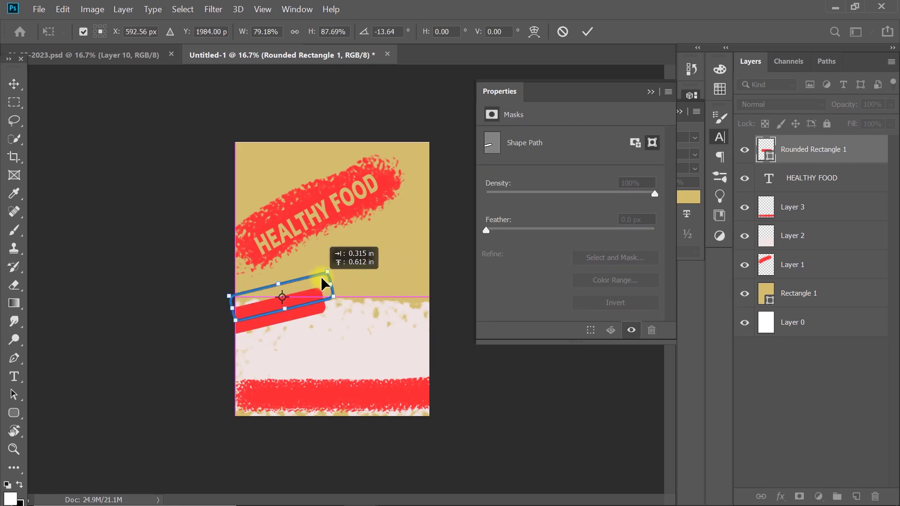
click(587, 31)
click(466, 212)
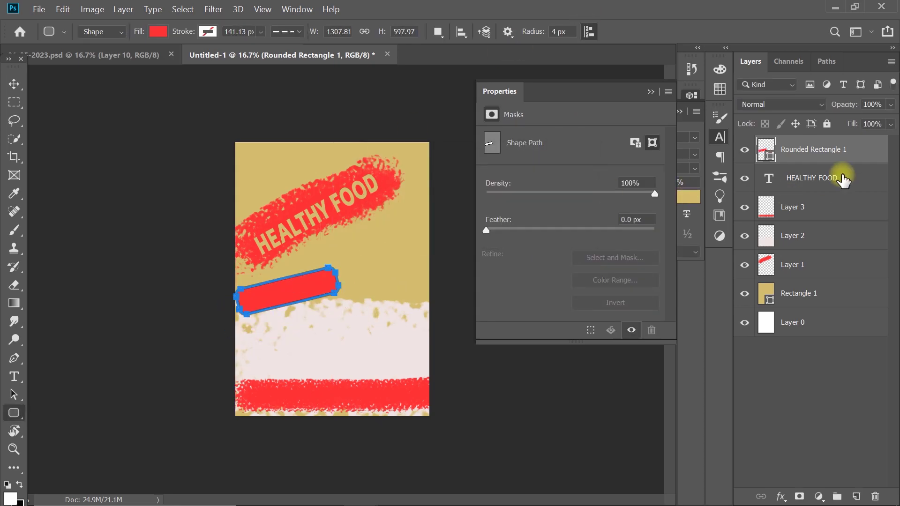
Step: Nudge the HEALTHY FOOD text layer up slightly
click(817, 190)
key(ctrl+t)
key(Up)
key(Up)
key(Up)
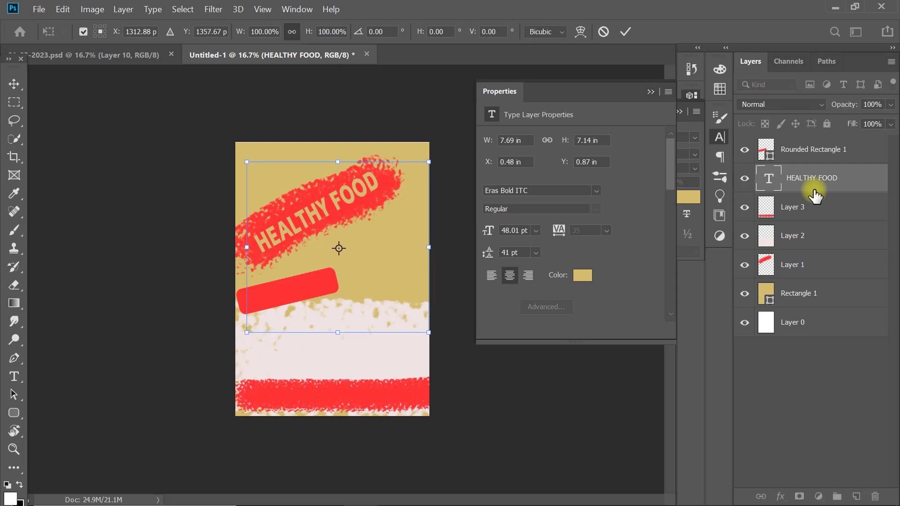
key(Up)
key(Up)
key(Up)
click(625, 31)
key(u)
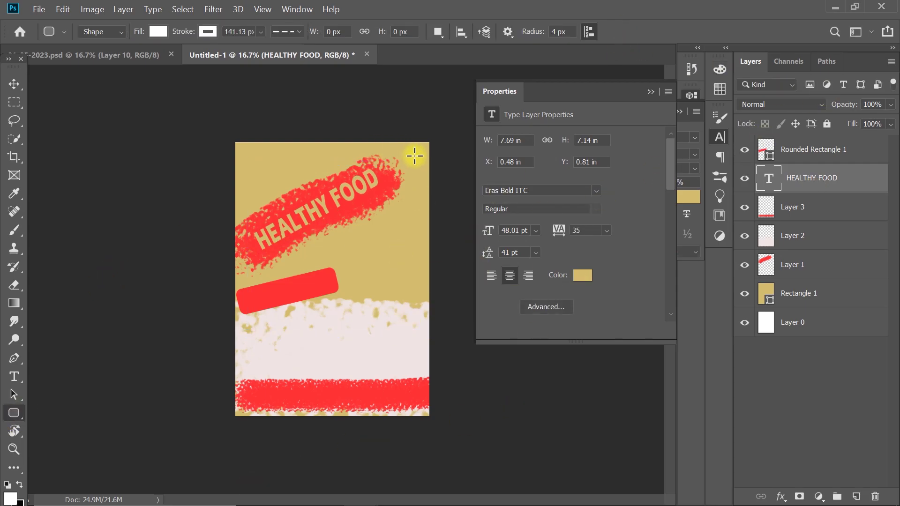
Step: On a new top layer, draw a small unfilled rounded rectangle at the top right
click(808, 154)
click(855, 496)
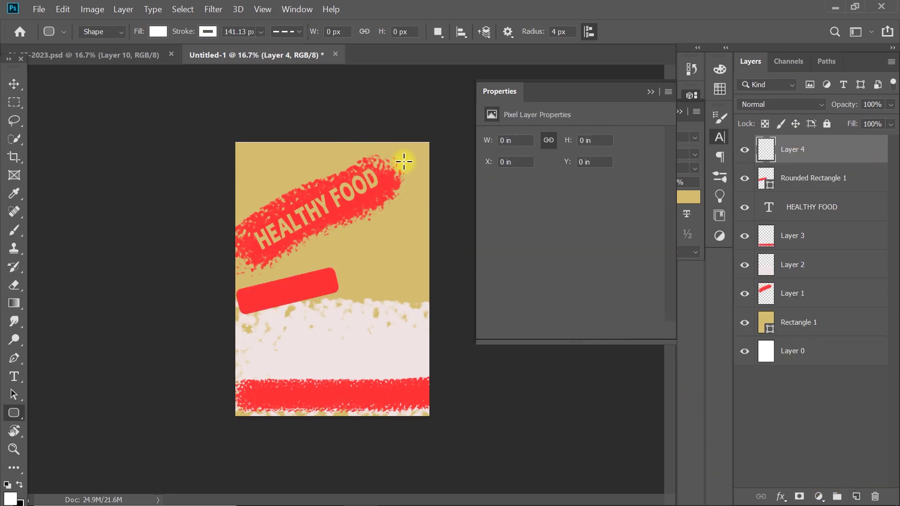
drag(397, 149, 416, 173)
click(123, 32)
click(97, 41)
click(158, 32)
Step: Give the small rectangle a thin solid green outline
click(96, 58)
click(207, 31)
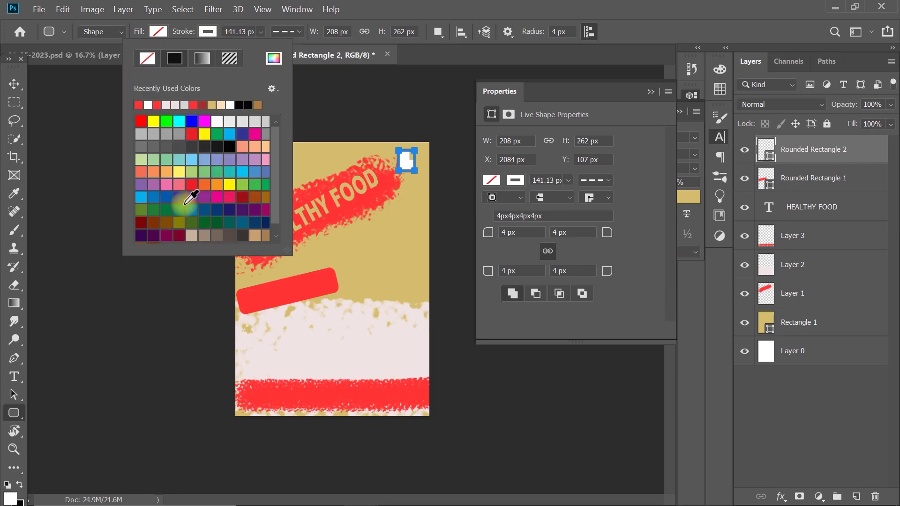
click(166, 210)
click(293, 31)
click(231, 76)
click(636, 130)
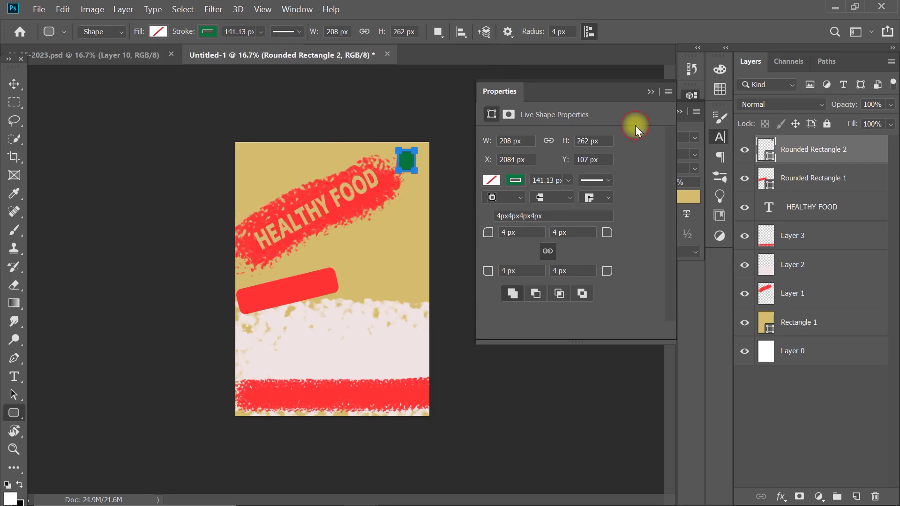
drag(183, 31, 127, 30)
Step: Rasterize the green frame's layer and nudge the frame upward
right_click(831, 149)
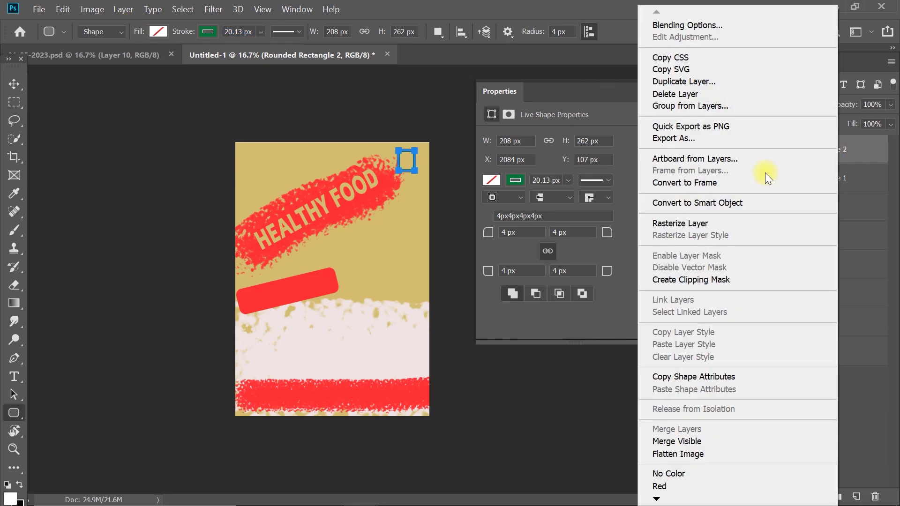
click(676, 221)
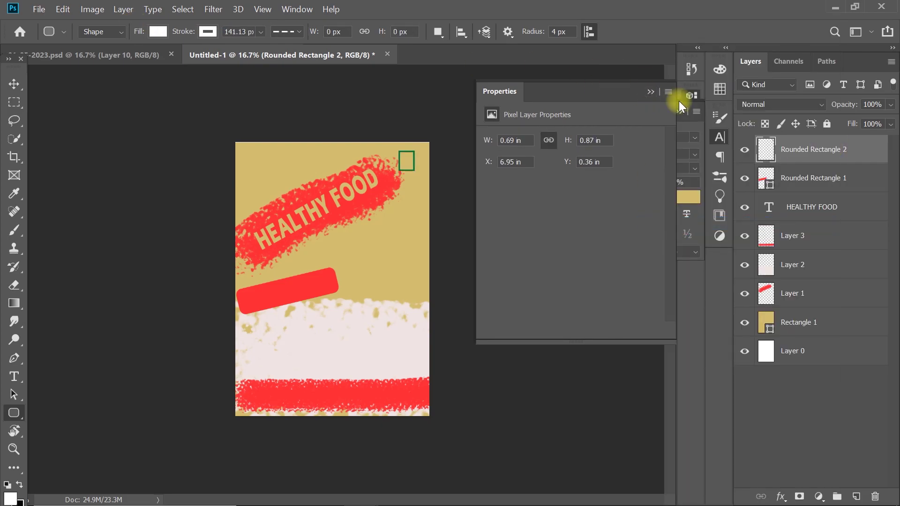
key(ctrl+t)
key(shift+Up)
key(shift+Up)
key(shift+Up)
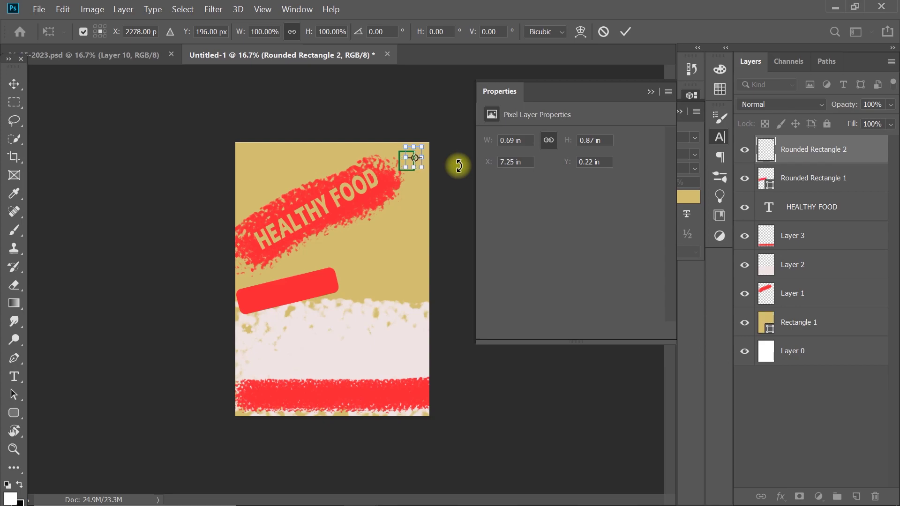
click(625, 32)
click(10, 411)
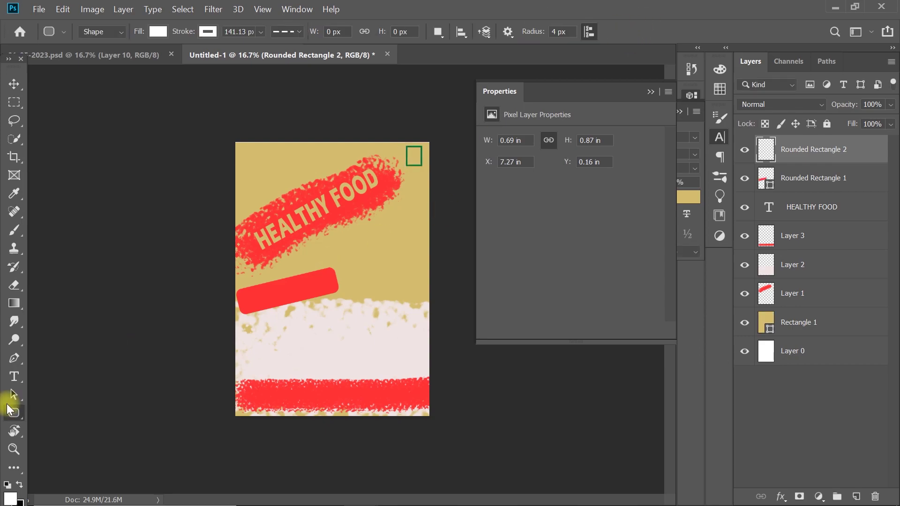
right_click(13, 415)
click(61, 438)
Step: Draw a small green ellipse with no outline
drag(357, 242, 368, 253)
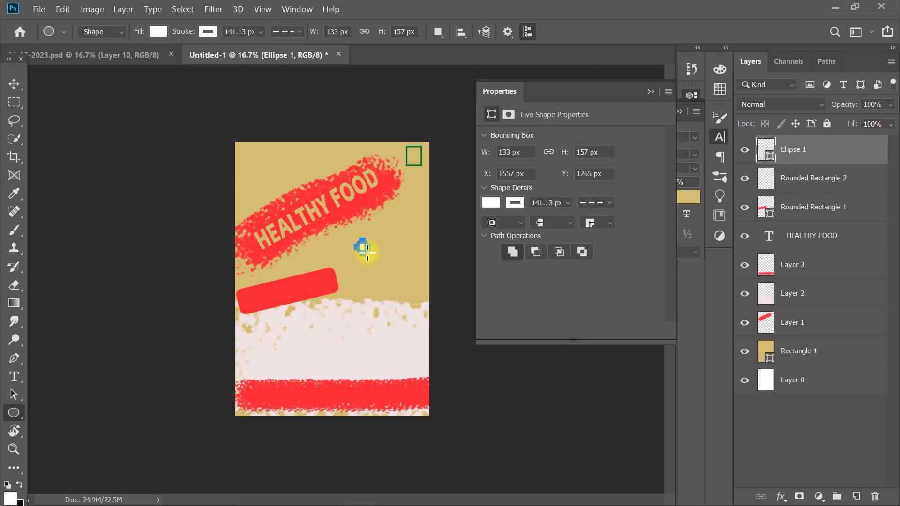
click(164, 37)
click(89, 105)
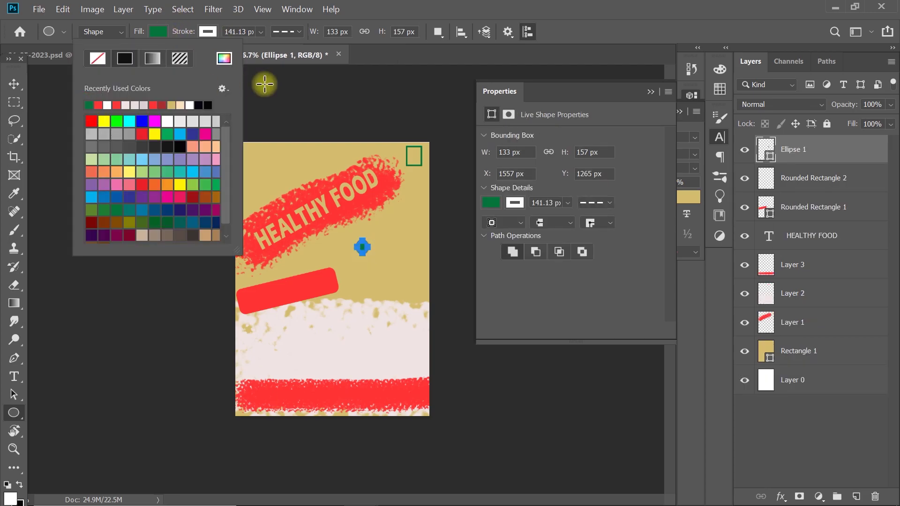
click(209, 32)
click(147, 58)
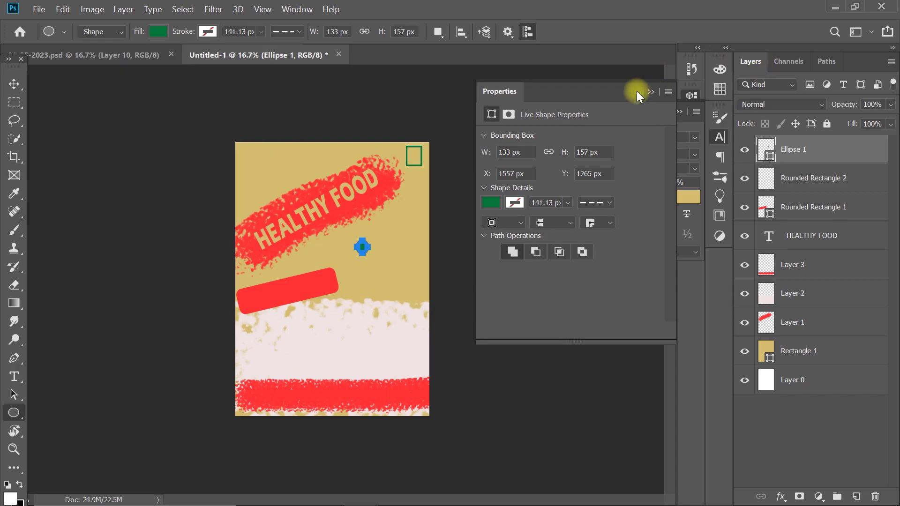
Step: Move the green ellipse into the top-right green frame
key(ctrl+t)
key(ctrl+plus)
key(ctrl+plus)
click(719, 136)
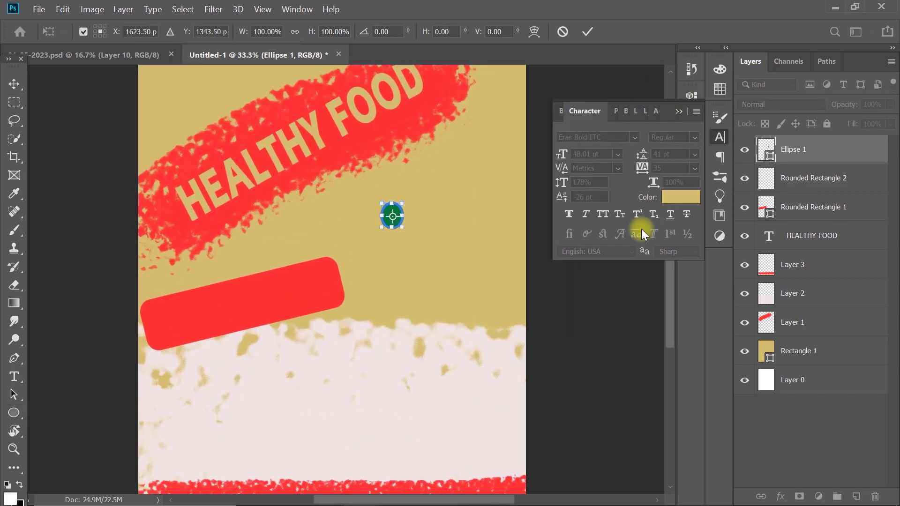
click(677, 113)
scroll(389, 396, up, 5)
key(ctrl+plus)
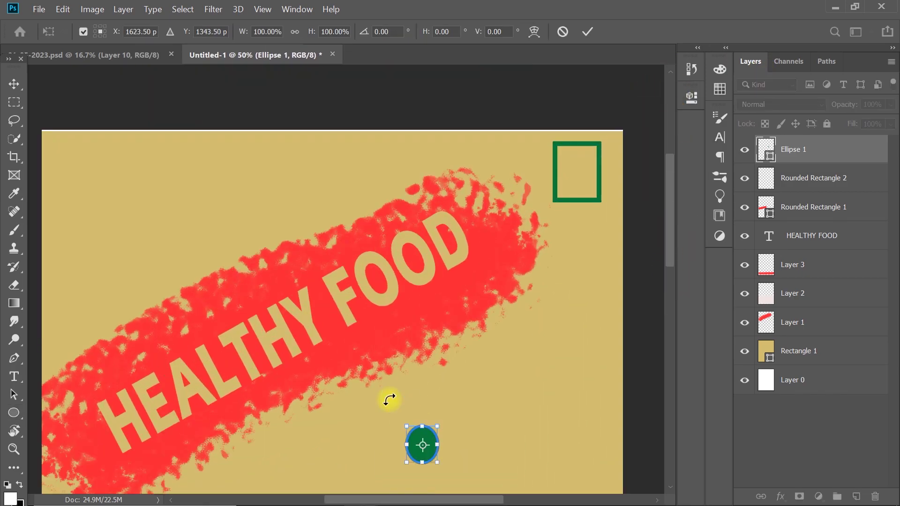
drag(430, 454, 583, 171)
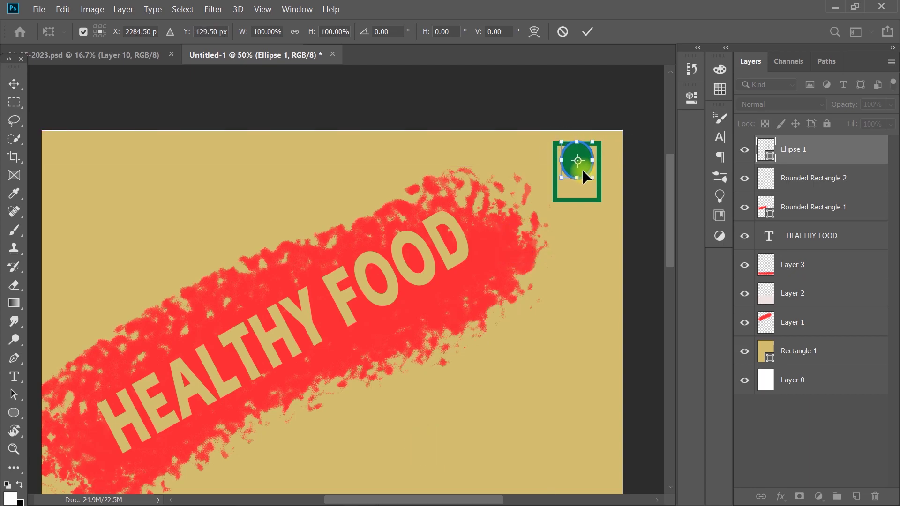
click(587, 32)
click(853, 189)
key(ctrl+0)
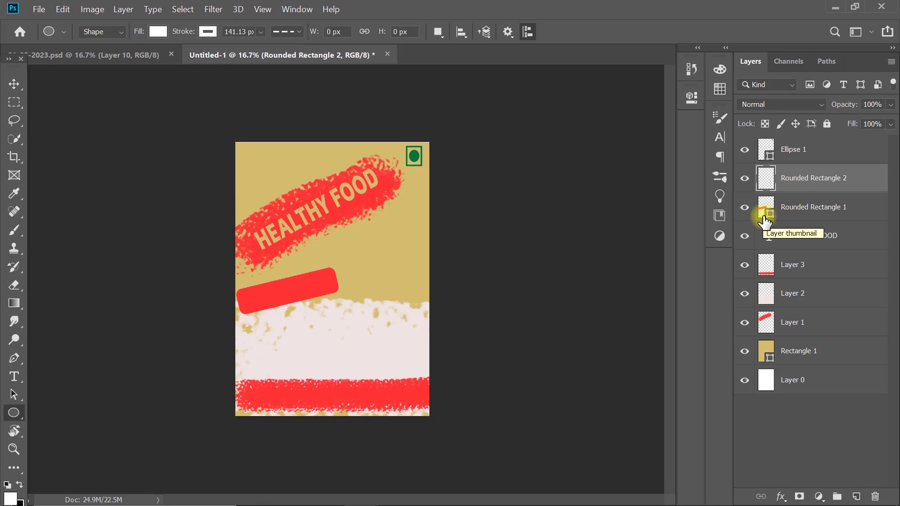
Step: Rasterize the circle layer and merge it with the square frame layer
click(793, 148)
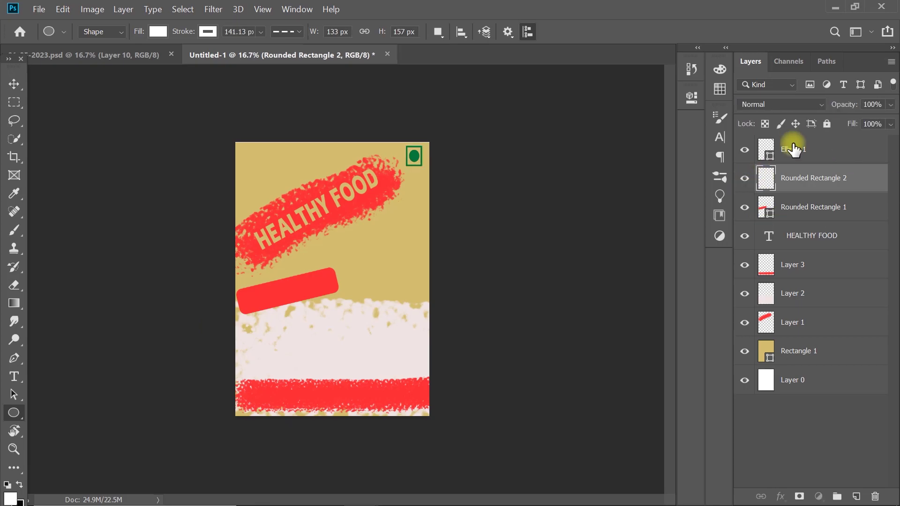
right_click(793, 148)
click(665, 220)
ctrl+click(795, 187)
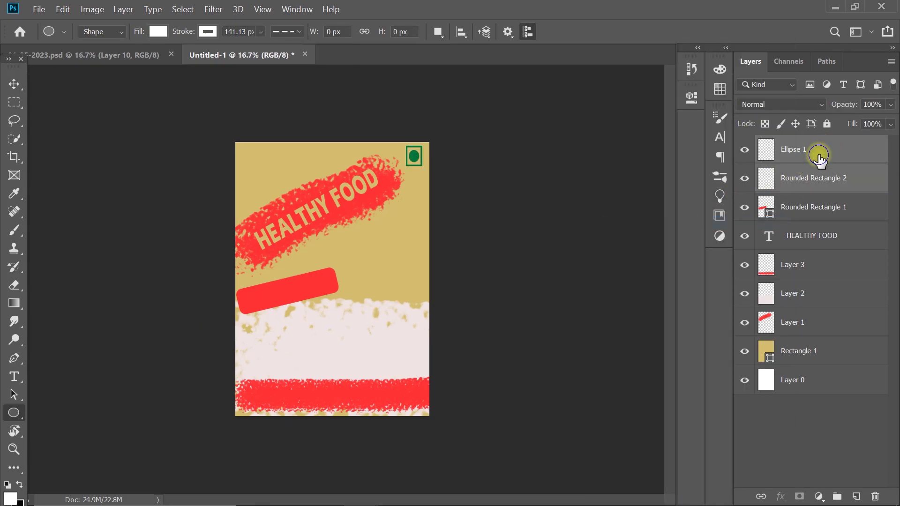
right_click(819, 157)
click(637, 372)
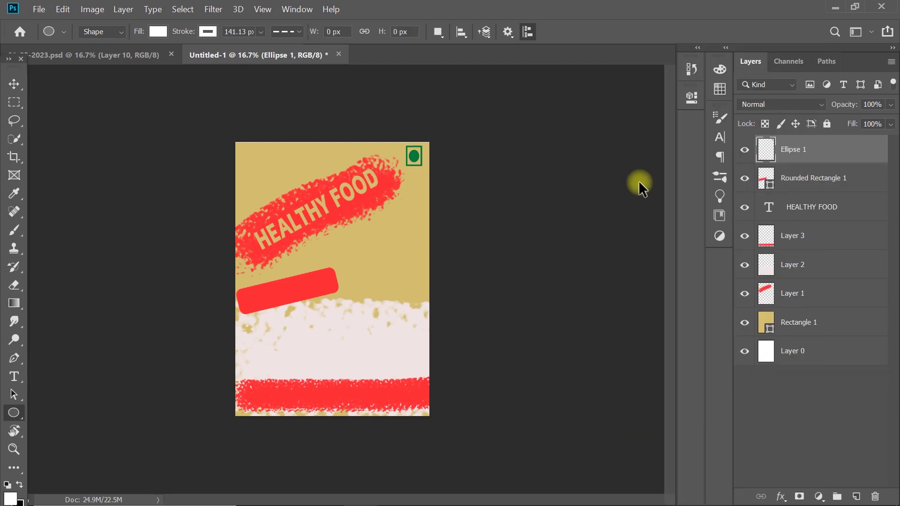
Step: Scale the merged icon down slightly, then add a new empty layer
key(ctrl+t)
key(ctrl+plus)
drag(465, 110, 459, 104)
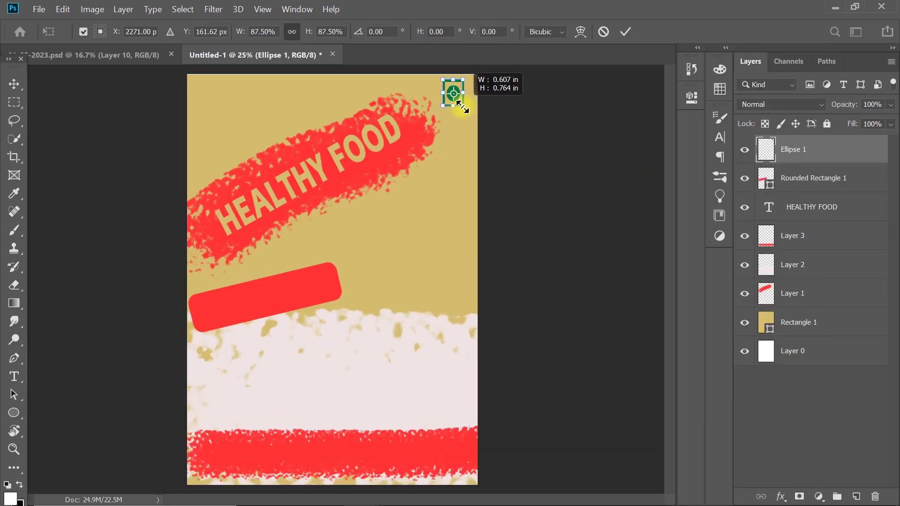
click(625, 32)
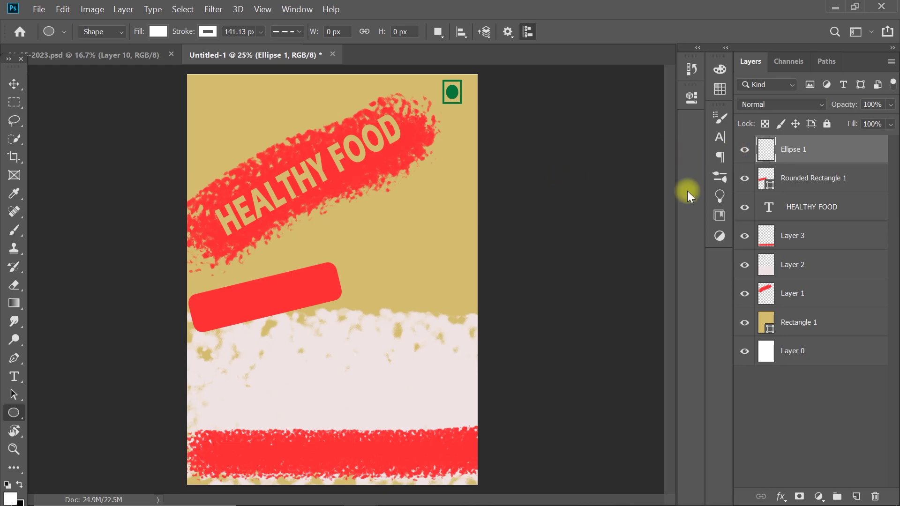
click(856, 496)
drag(249, 176, 428, 330)
Step: Undo the stray ellipse and add a new UNHEALTHINESS text box coloured black (000000)
key(ctrl+z)
key(t)
click(270, 194)
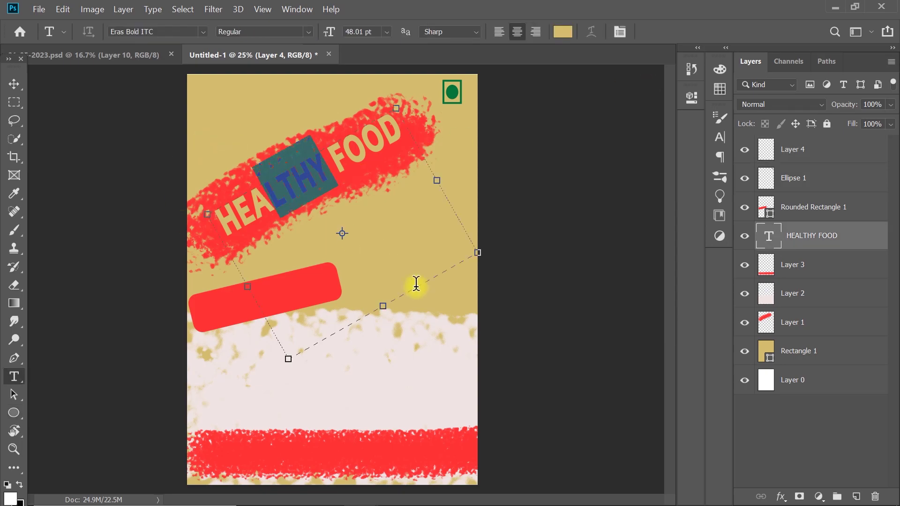
click(623, 31)
drag(117, 136, 487, 296)
text(HEALTHINESS)
key(ctrl+a)
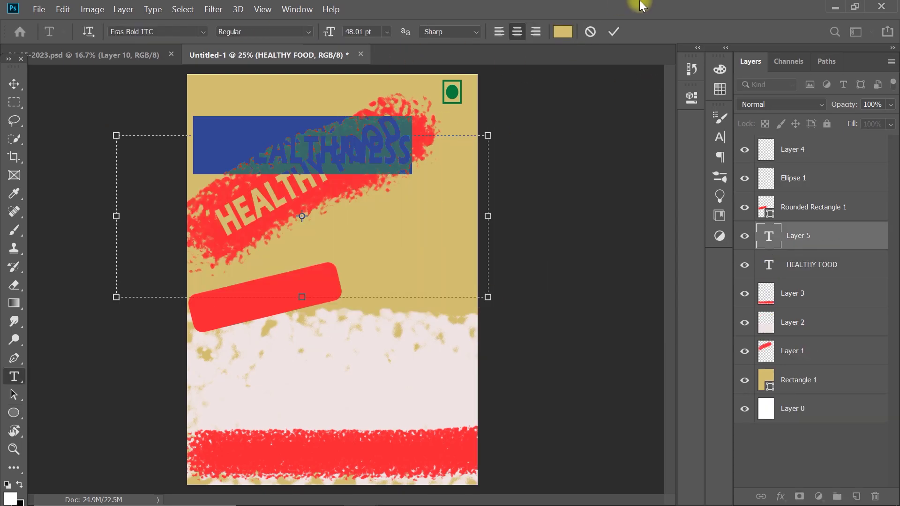
click(563, 31)
text(000000)
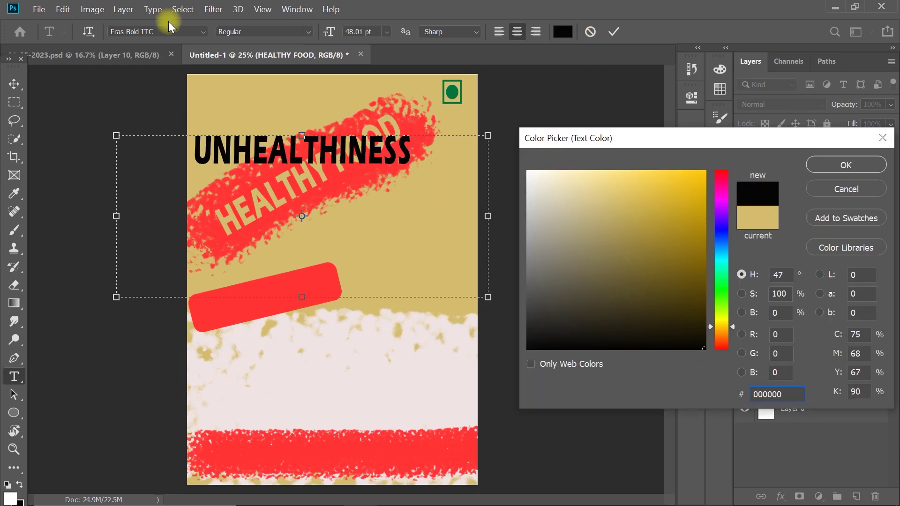
click(846, 165)
Step: Set the UNHEALTHINESS text to Advertising Script Bold at 32 pt
click(168, 32)
key(Down)
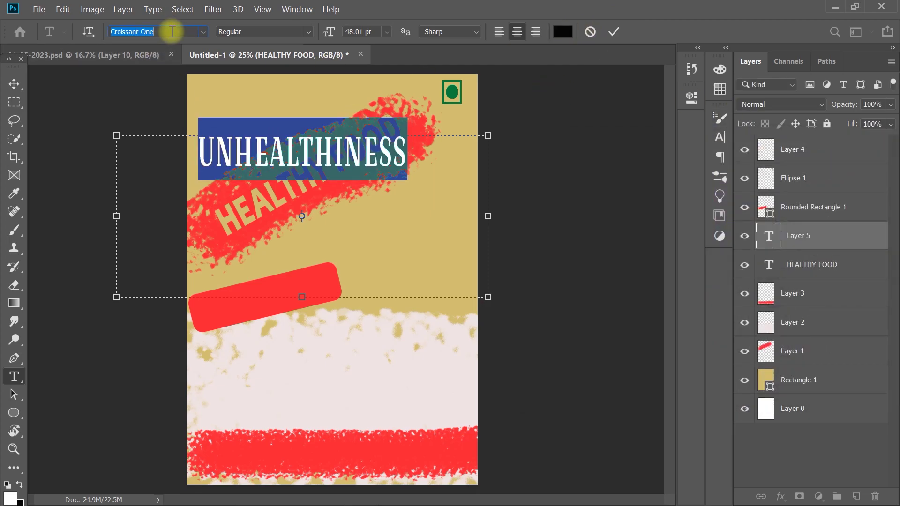
key(Down)
key(Down)
key(Down)
key(Down)
key(Down)
drag(329, 31, 315, 29)
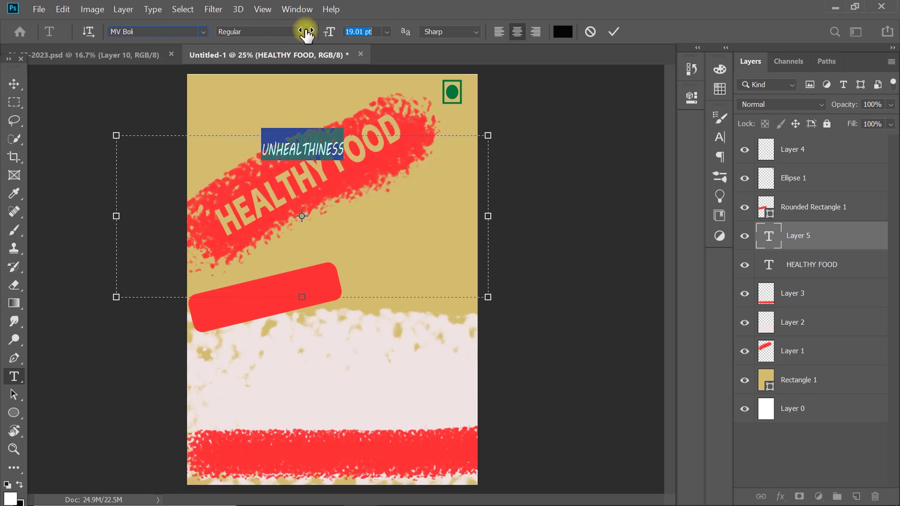
click(614, 32)
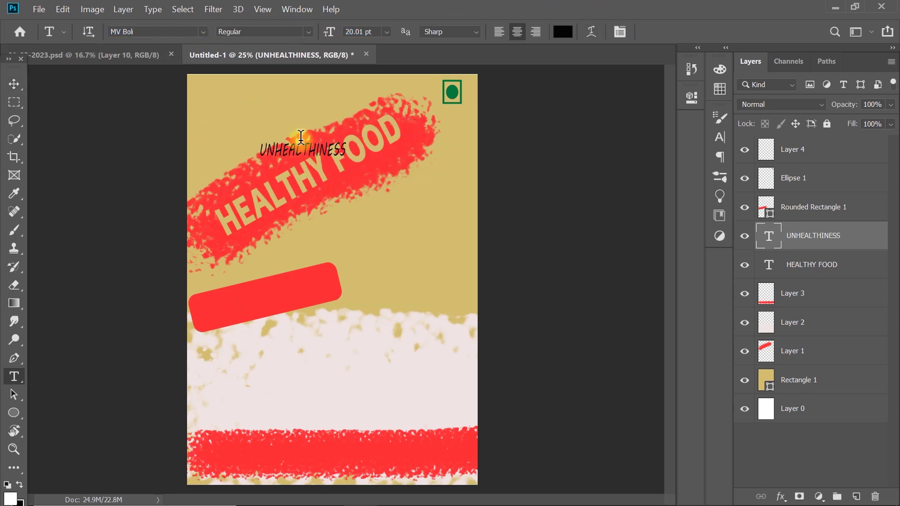
click(308, 31)
click(182, 32)
key(Down)
key(Down)
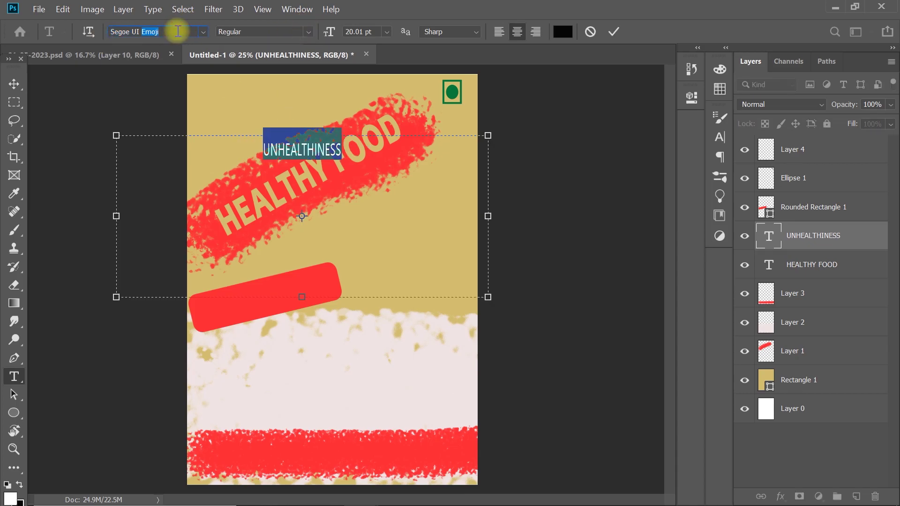
key(Down)
drag(330, 40, 337, 37)
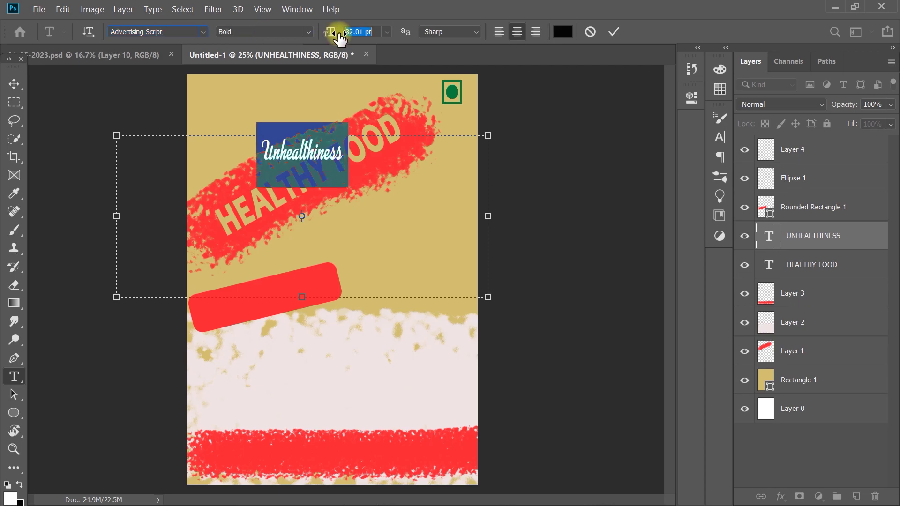
click(613, 32)
Step: Rotate the text to match the banner's tilt and move it above HEALTHY FOOD
key(ctrl+t)
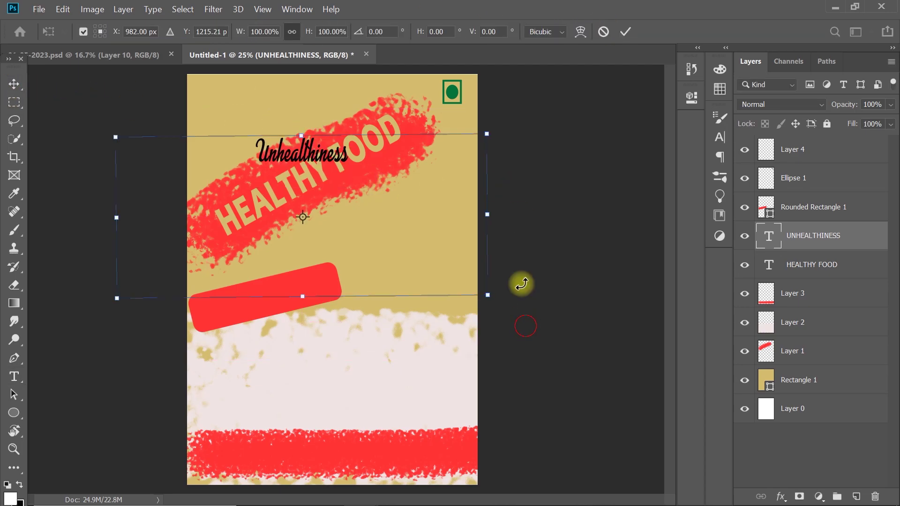
drag(518, 293, 520, 201)
drag(365, 206, 358, 184)
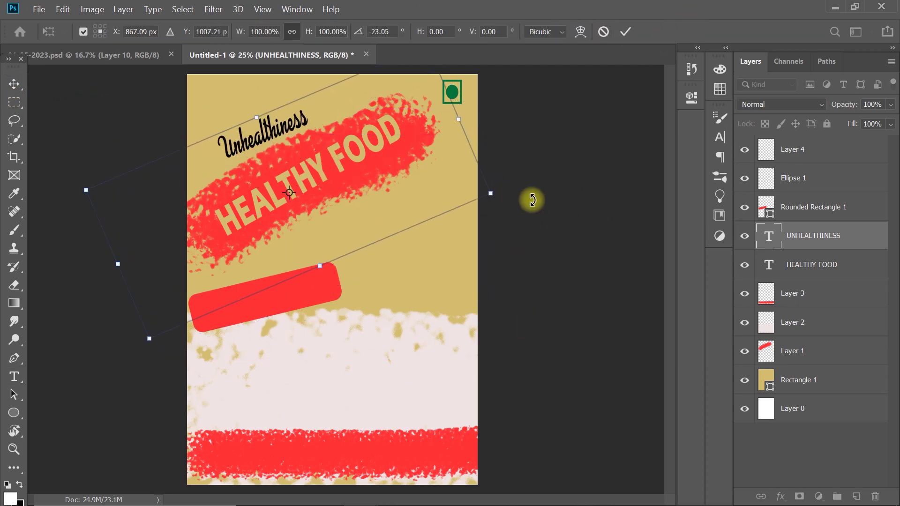
click(625, 30)
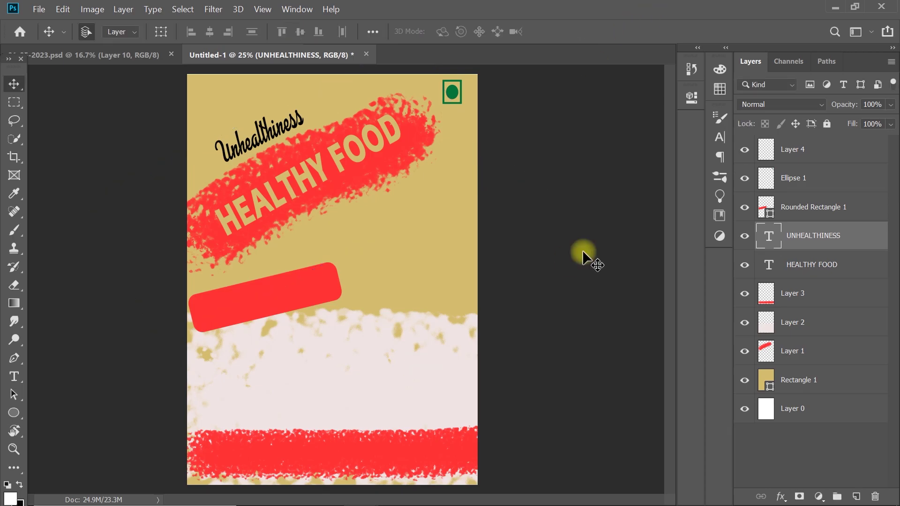
Step: Open the 01-11.png food image from the Downloads folder
key(ctrl+o)
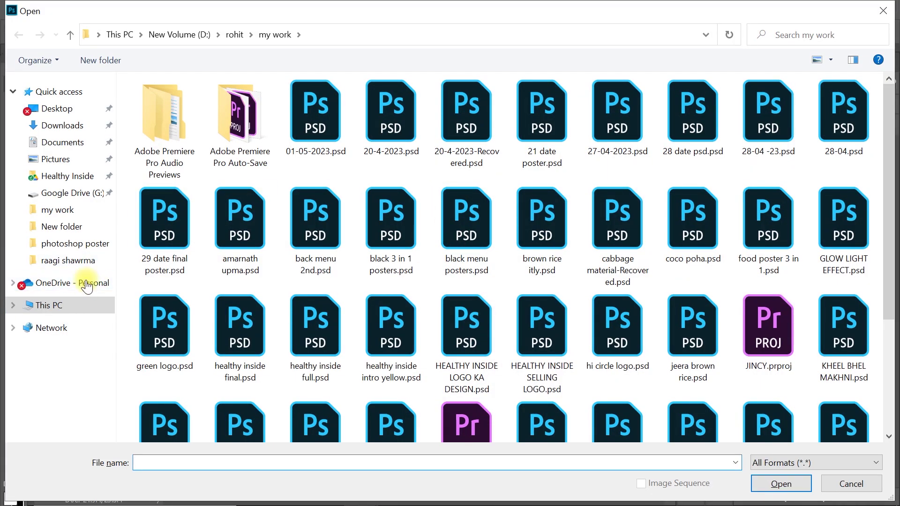
click(75, 305)
double_click(426, 261)
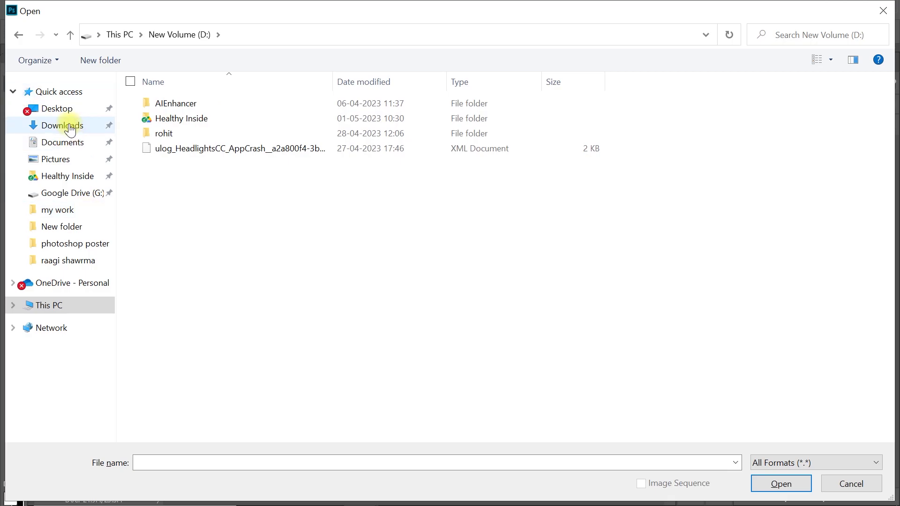
click(66, 125)
double_click(469, 145)
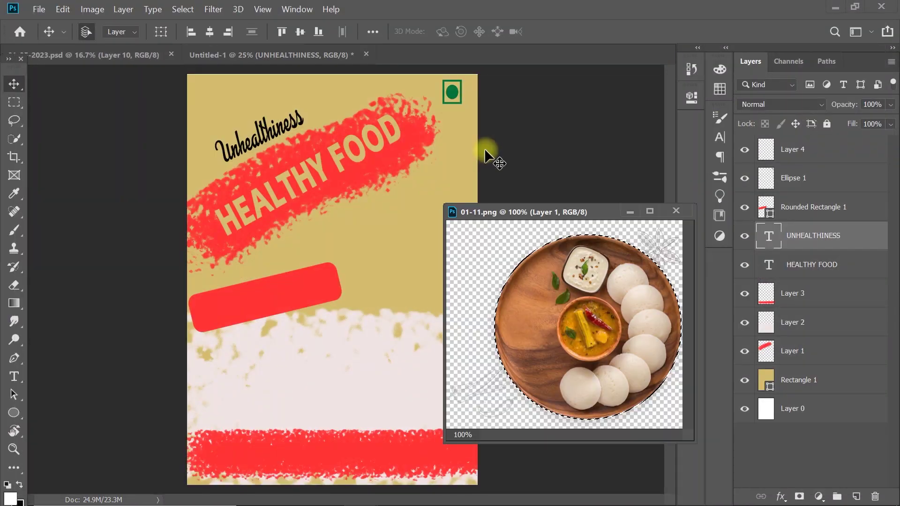
click(377, 291)
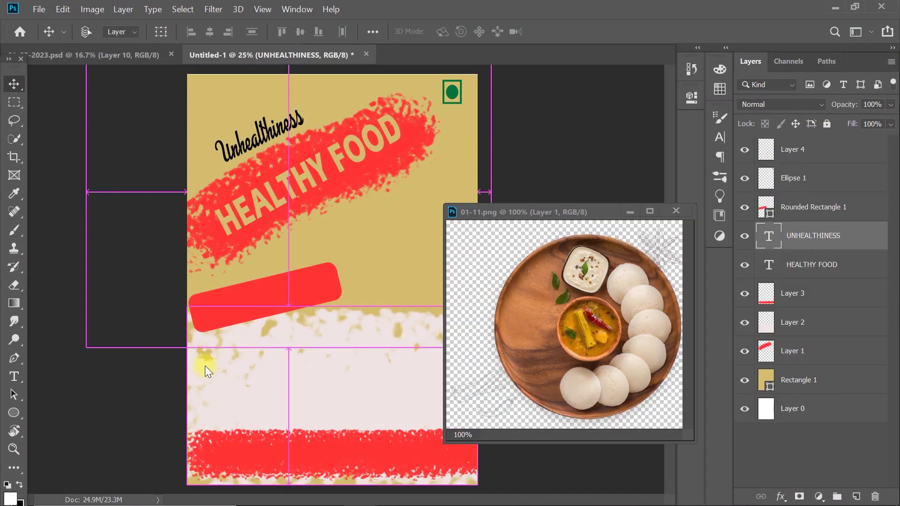
Step: Open Rt-Bt005.jpg from D:\rohit\recipe images\Roti bites
key(ctrl+o)
click(49, 305)
double_click(243, 164)
key(alt+Left)
double_click(454, 243)
double_click(271, 134)
double_click(302, 108)
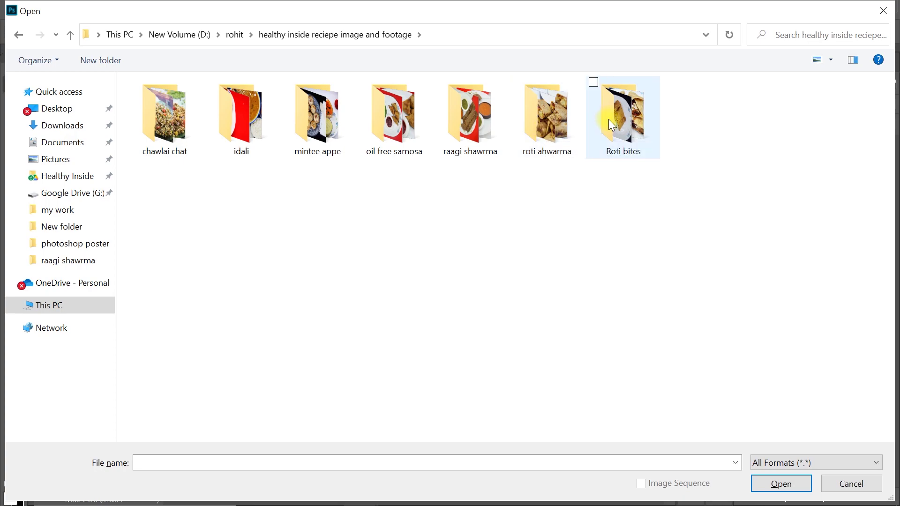
double_click(622, 117)
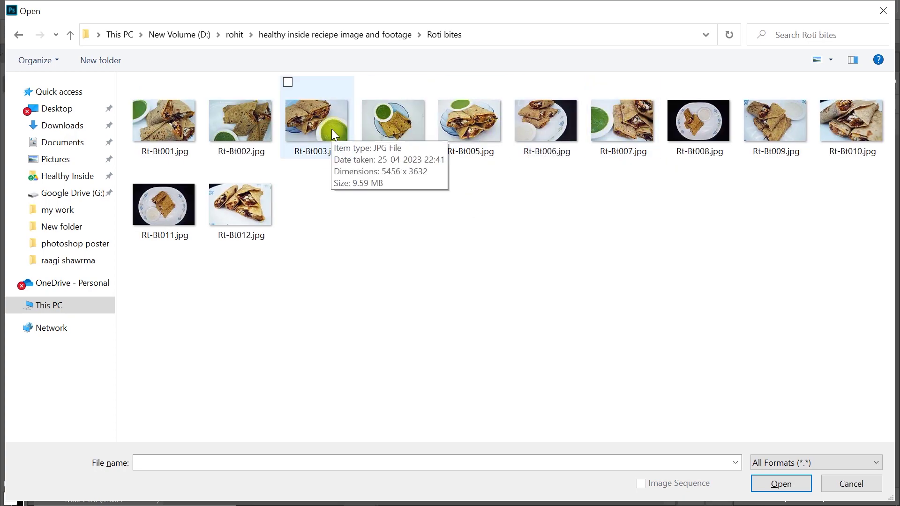
double_click(466, 115)
Step: Bring the roti photo into the poster, scale it beside the banner, and raise its layer to the top
mouse_move(424, 84)
mouse_down()
mouse_move(518, 209)
mouse_move(327, 281)
mouse_up()
key(ctrl+minus)
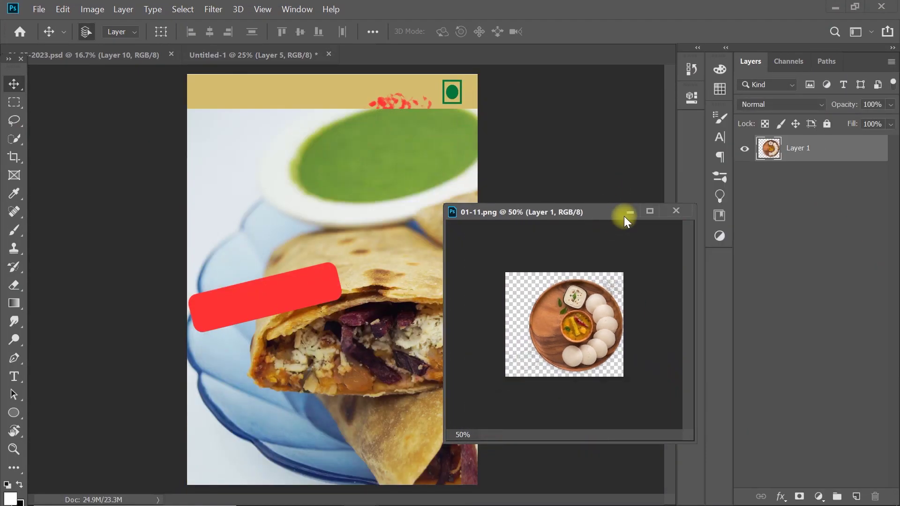
click(629, 214)
key(ctrl+minus)
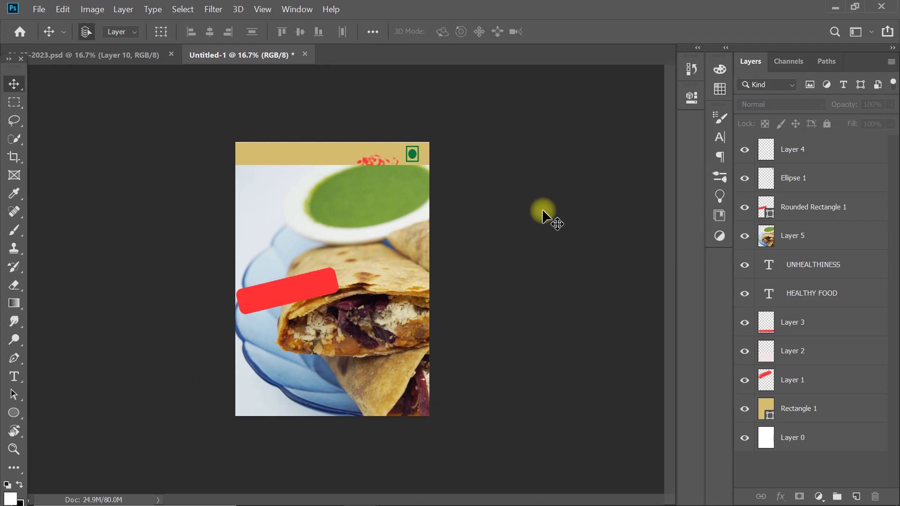
click(779, 241)
key(ctrl+t)
mouse_move(217, 164)
mouse_down()
mouse_move(288, 228)
mouse_move(298, 178)
mouse_move(331, 220)
mouse_move(302, 208)
mouse_up()
drag(406, 275, 429, 293)
drag(397, 256, 379, 260)
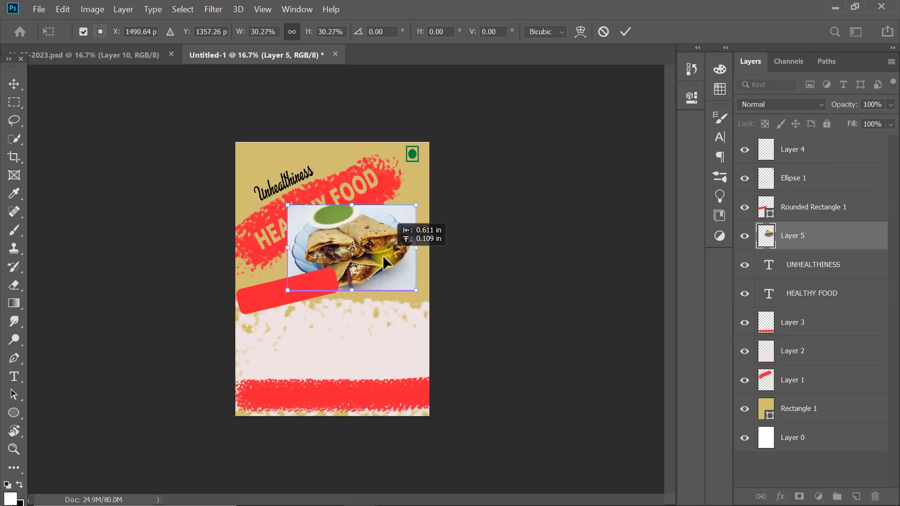
key(Return)
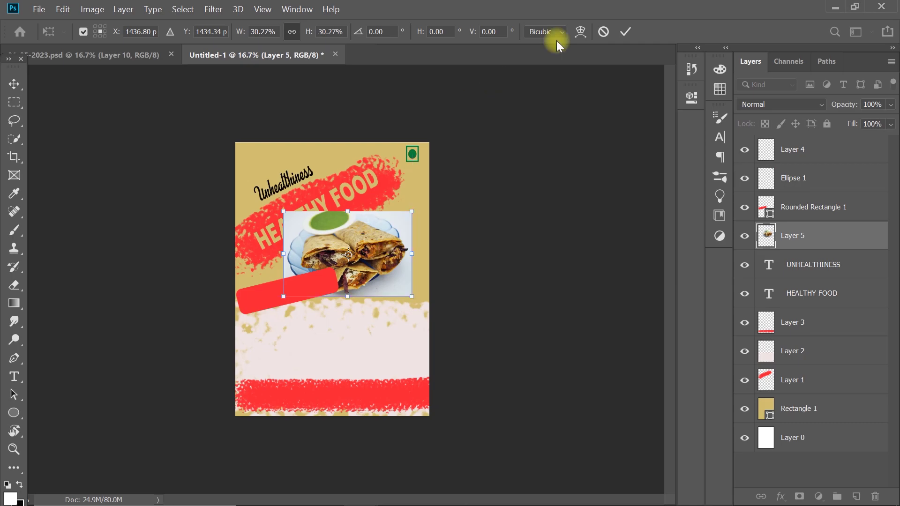
drag(819, 231, 803, 145)
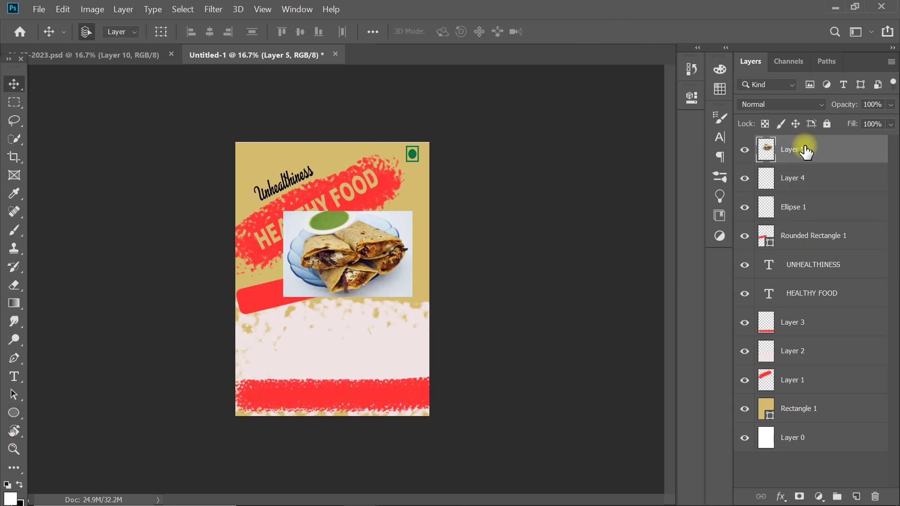
Step: Draw an ellipse over the roti wrap with no outline stroke
click(14, 412)
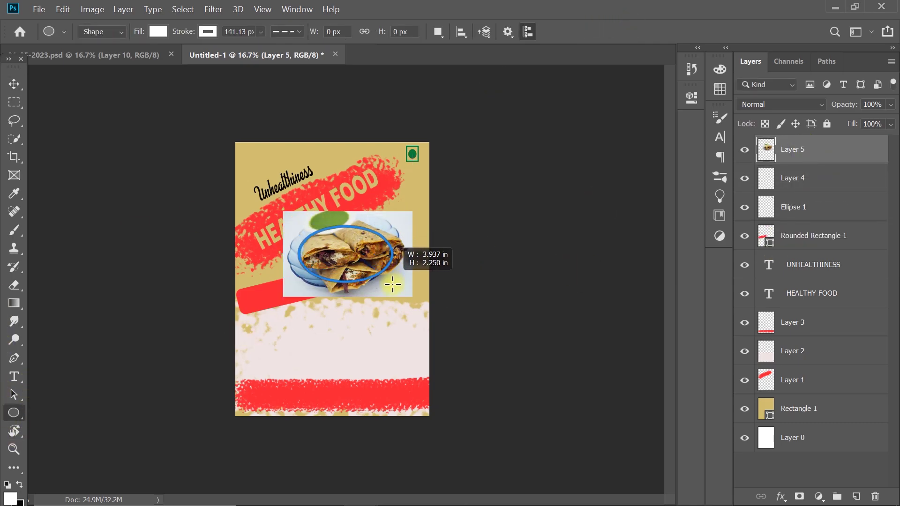
drag(298, 226, 404, 292)
click(207, 32)
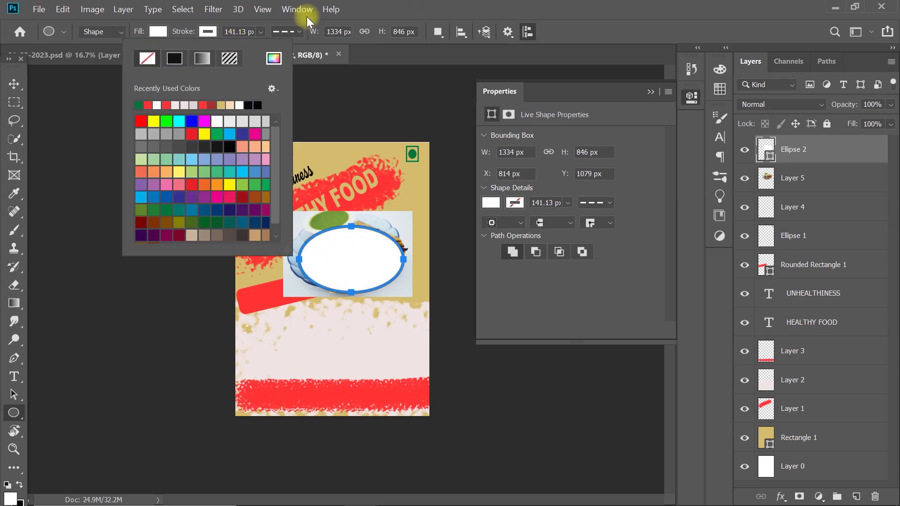
click(651, 93)
right_click(859, 145)
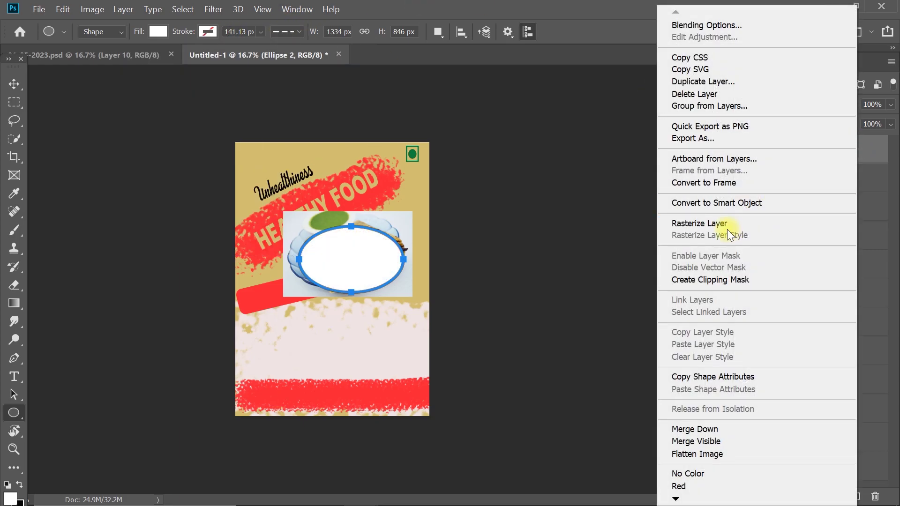
Step: Convert Ellipse 2 to a Smart Object and enlarge it over the plate
click(804, 205)
key(ctrl+t)
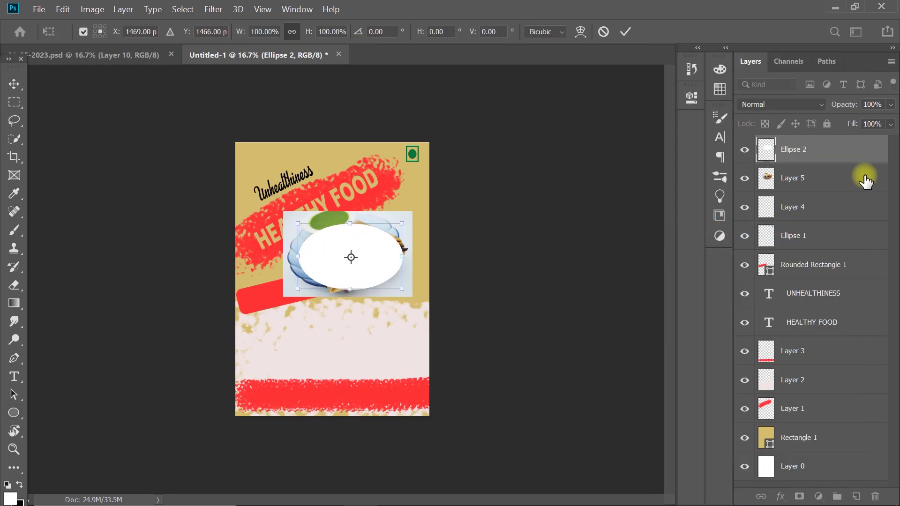
drag(398, 224, 402, 201)
drag(346, 220, 345, 216)
click(625, 31)
Step: Trim the food photo to the ellipse shape and hide Ellipse 2
ctrl+click(766, 149)
click(796, 180)
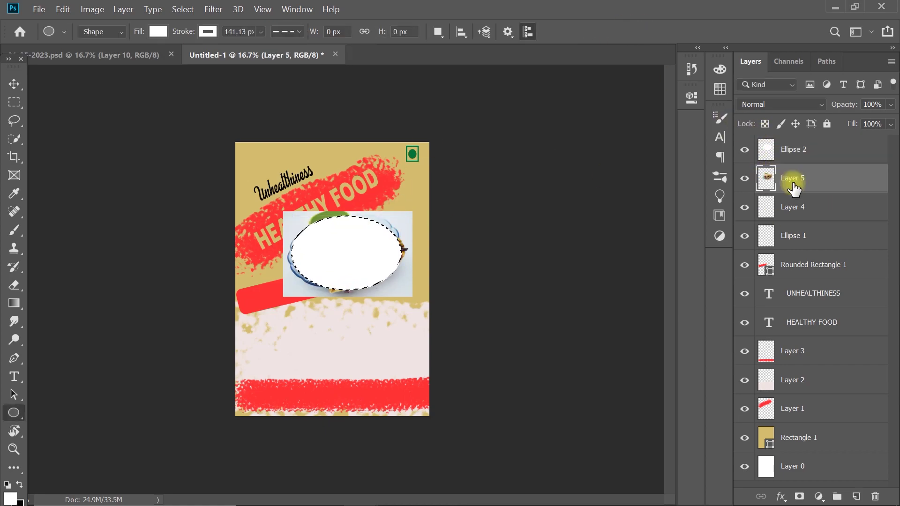
key(ctrl+shift+i)
key(Delete)
key(ctrl+d)
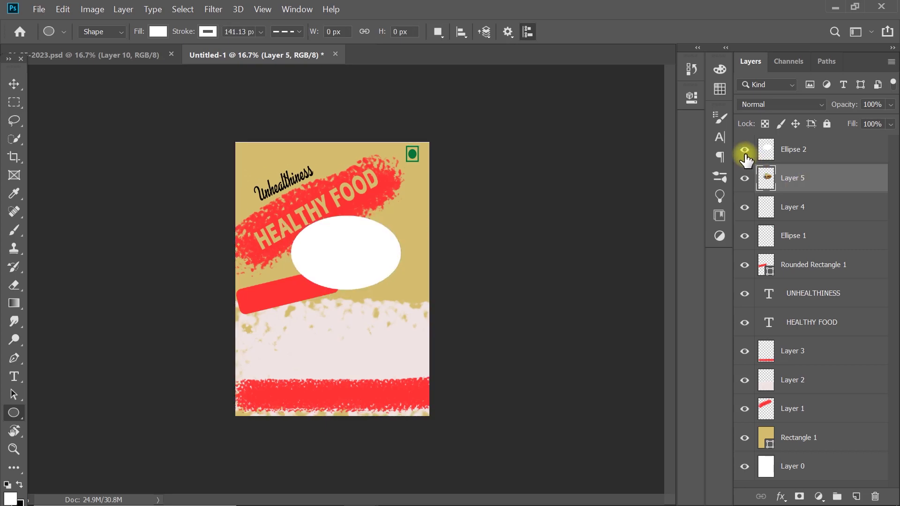
click(745, 150)
Step: Enlarge the oval photo to about 122% and tilt it about -18.6°
key(ctrl+t)
mouse_move(401, 287)
mouse_down()
mouse_move(431, 284)
mouse_move(438, 305)
mouse_move(443, 286)
mouse_move(380, 282)
mouse_up()
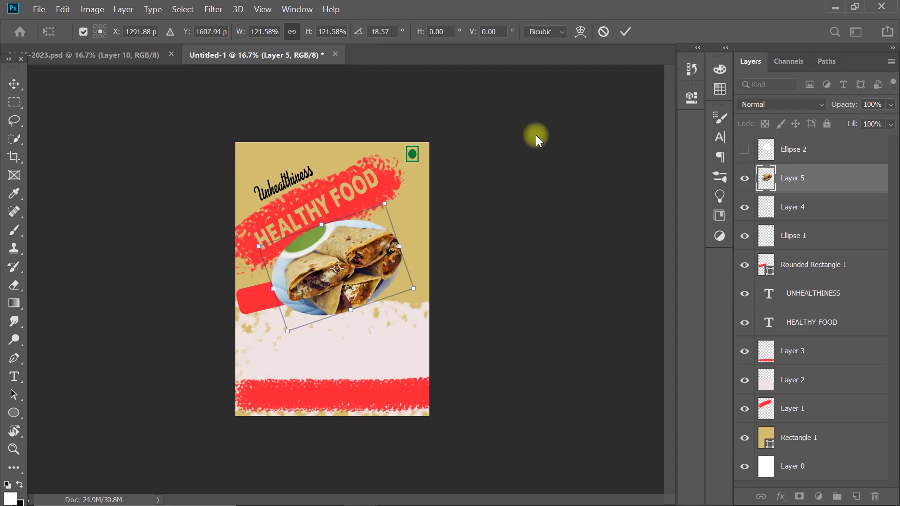
click(629, 29)
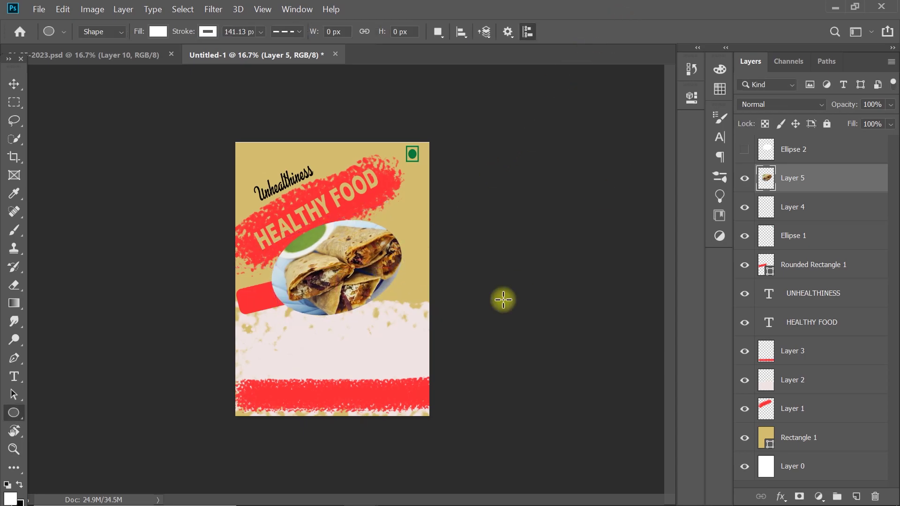
Step: Place the photo layer beneath the red rounded bar, then narrow the bar and shift it left
drag(806, 181, 823, 287)
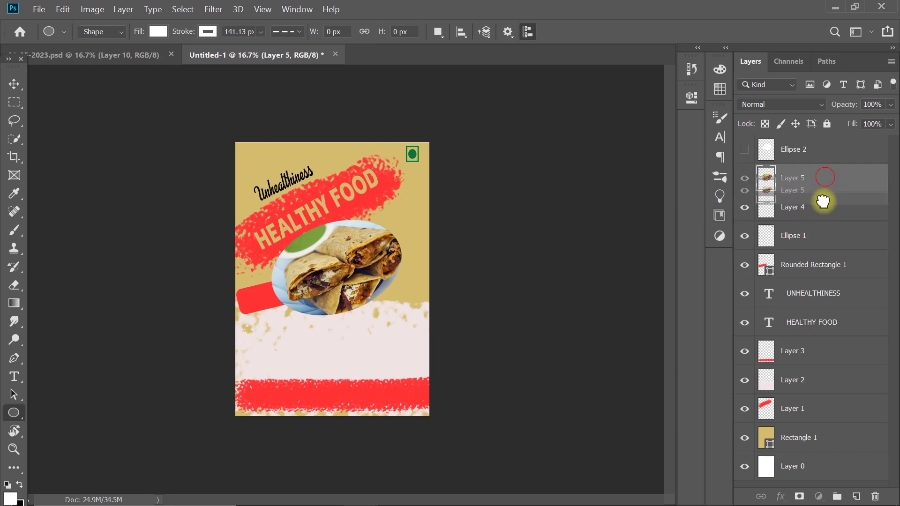
click(811, 235)
key(ctrl+t)
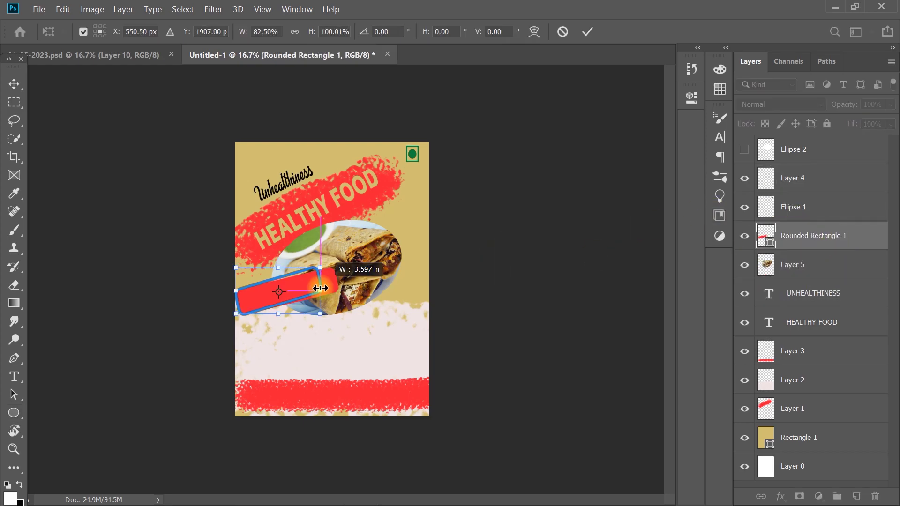
drag(291, 297, 287, 290)
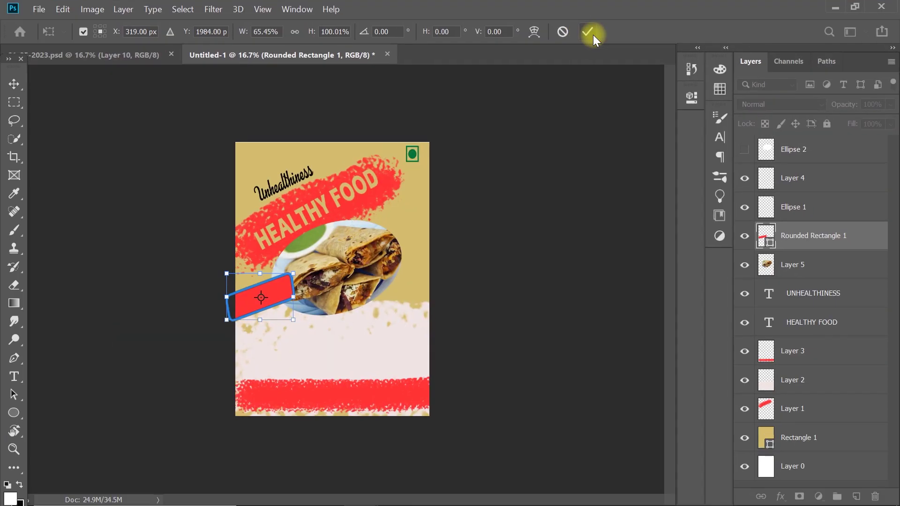
click(587, 31)
key(v)
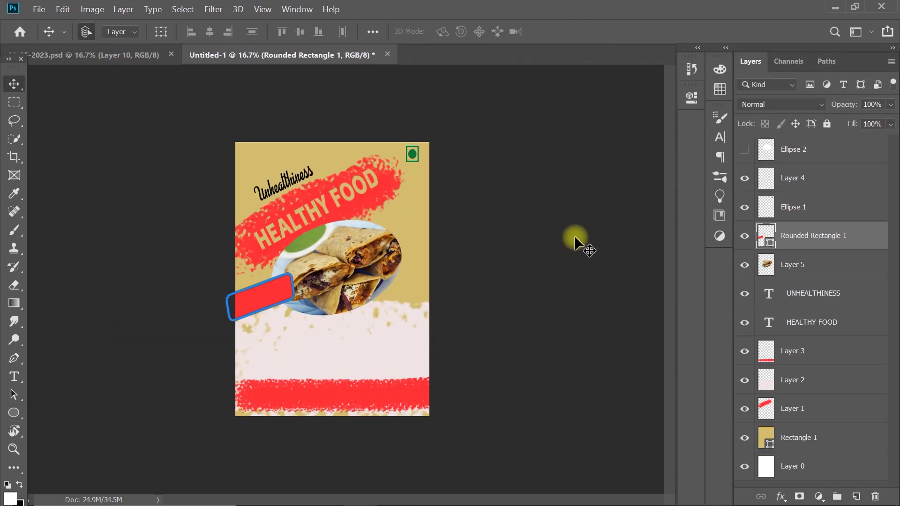
key(alt+bracketleft)
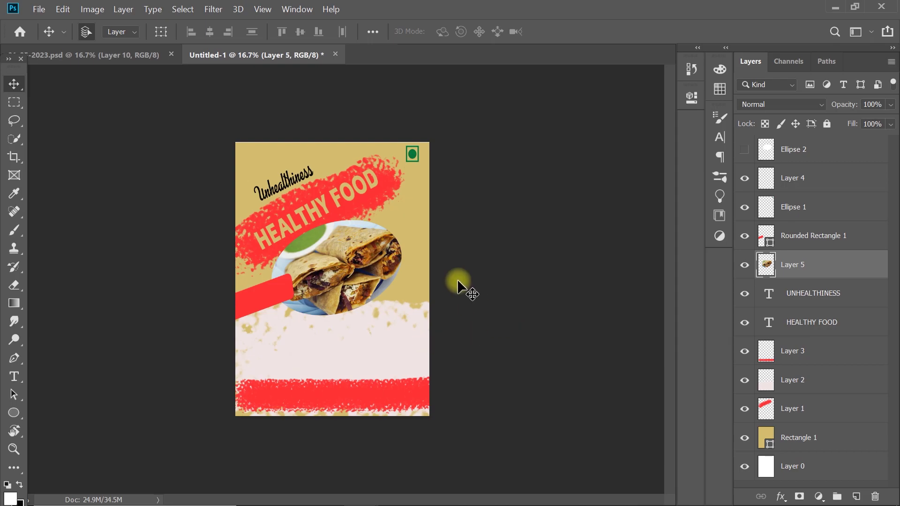
Step: Flatten the bottom red stripe to about 71.55% height along the page edge
click(792, 351)
key(ctrl+t)
drag(333, 377, 333, 387)
drag(413, 398, 425, 404)
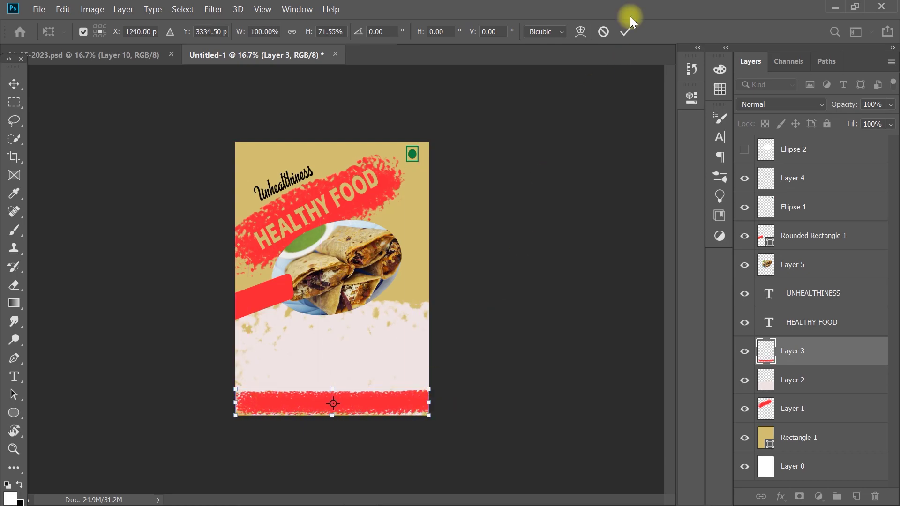
click(624, 32)
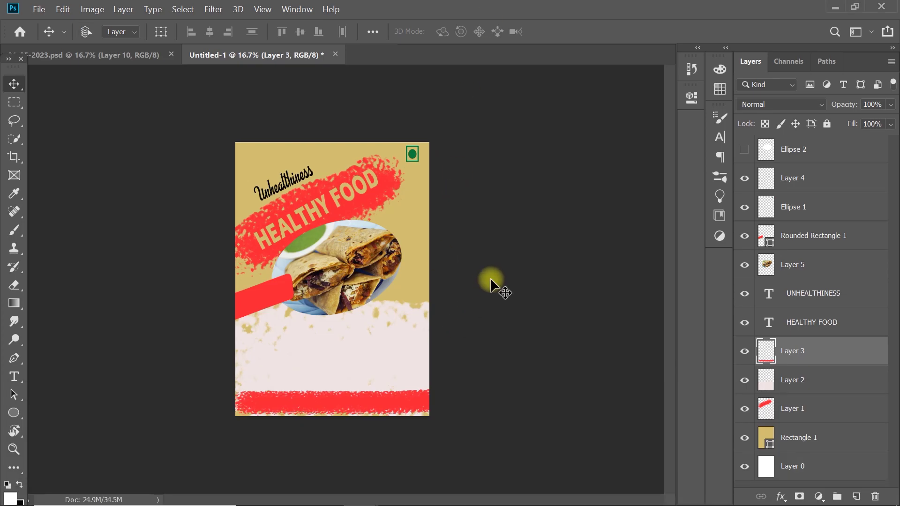
double_click(490, 277)
click(65, 133)
Step: Browse D:\rohit, then the Downloads folder, and open the green leaf PNG
click(56, 305)
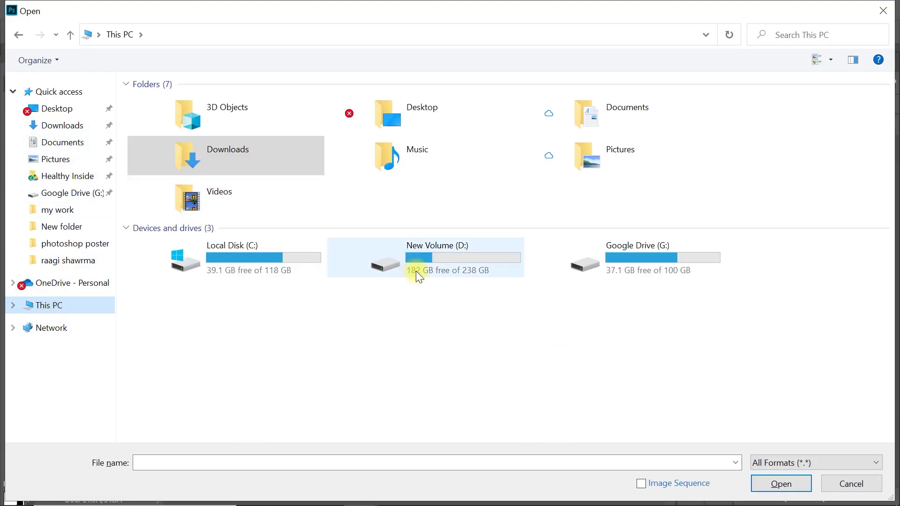
double_click(415, 271)
double_click(301, 132)
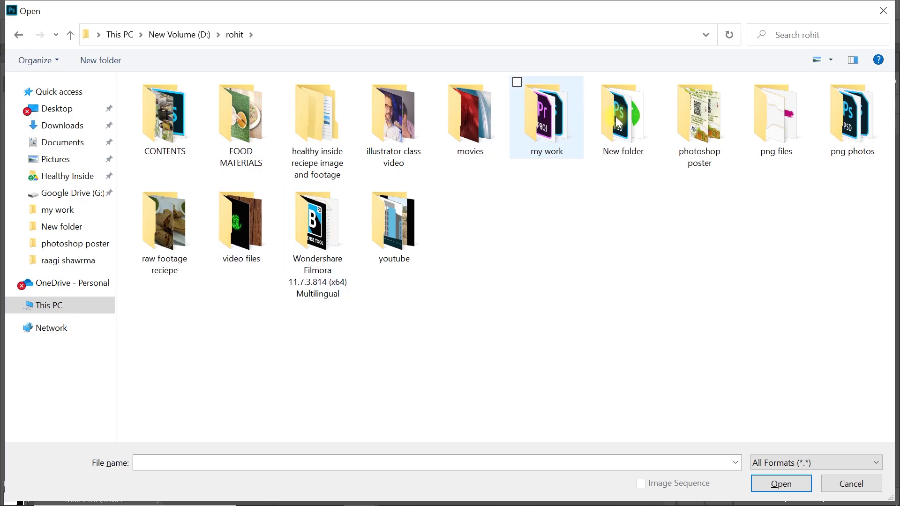
double_click(615, 117)
scroll(750, 187, down, 3)
scroll(656, 192, up, 2)
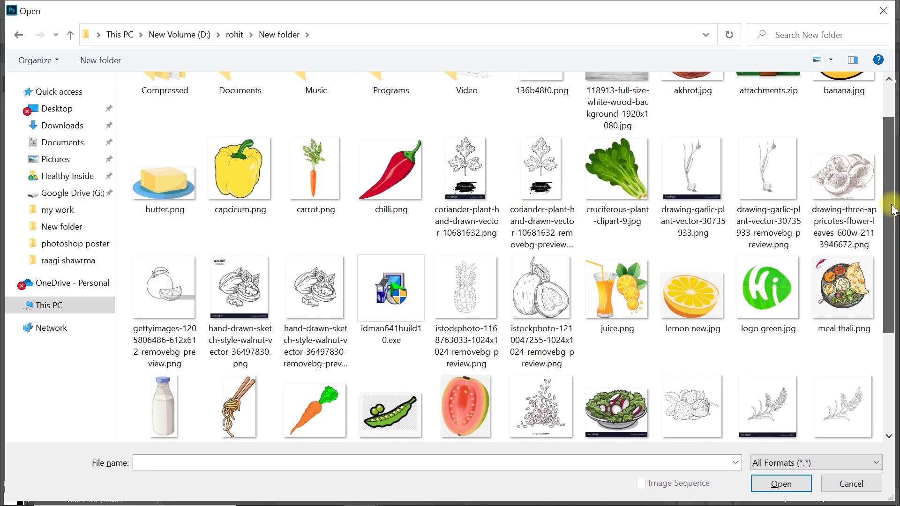
click(606, 189)
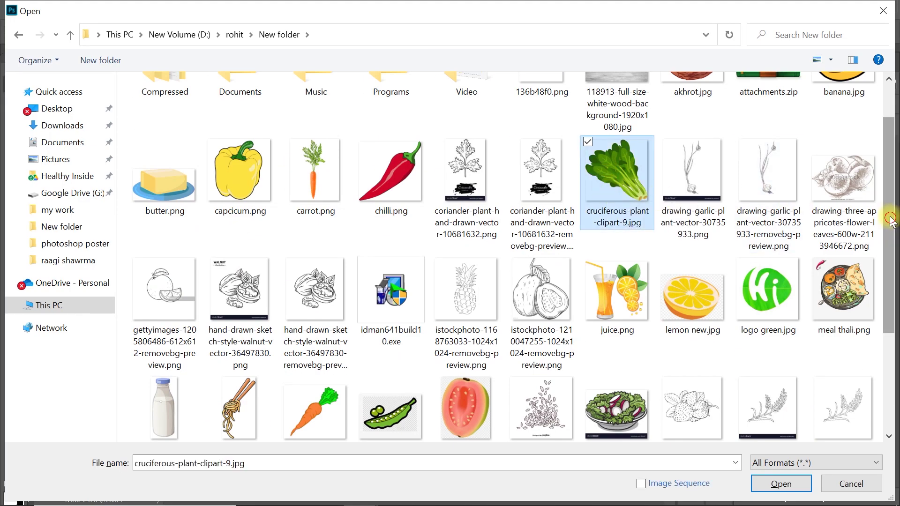
scroll(890, 331, down, 3)
key(BackSpace)
click(64, 125)
drag(890, 81, 893, 211)
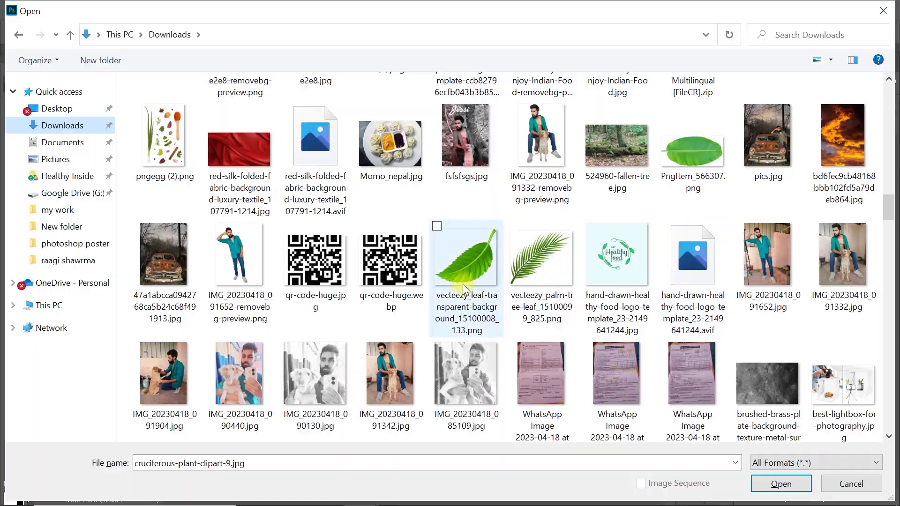
double_click(466, 258)
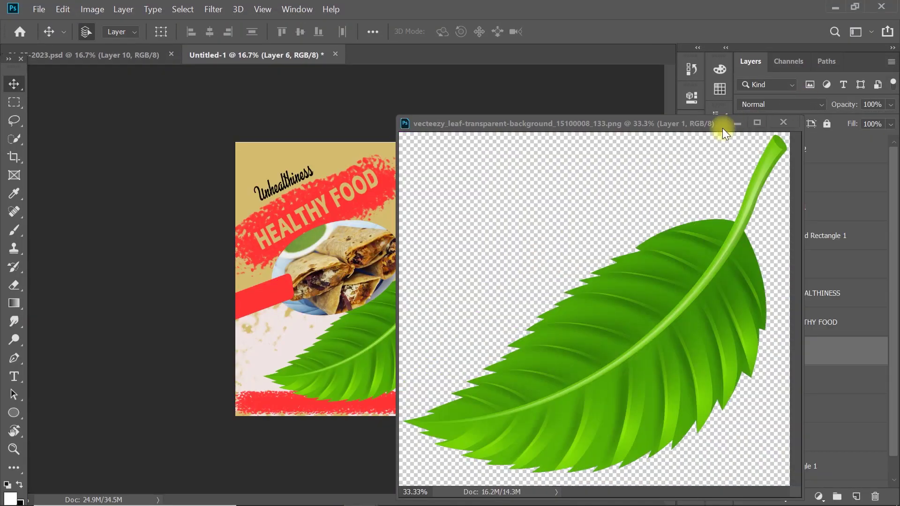
Step: Bring the leaf into the poster, shrink it to about 17% at the photo's lower right
drag(588, 371, 679, 255)
key(ctrl+t)
drag(261, 230, 376, 313)
key(ctrl+plus)
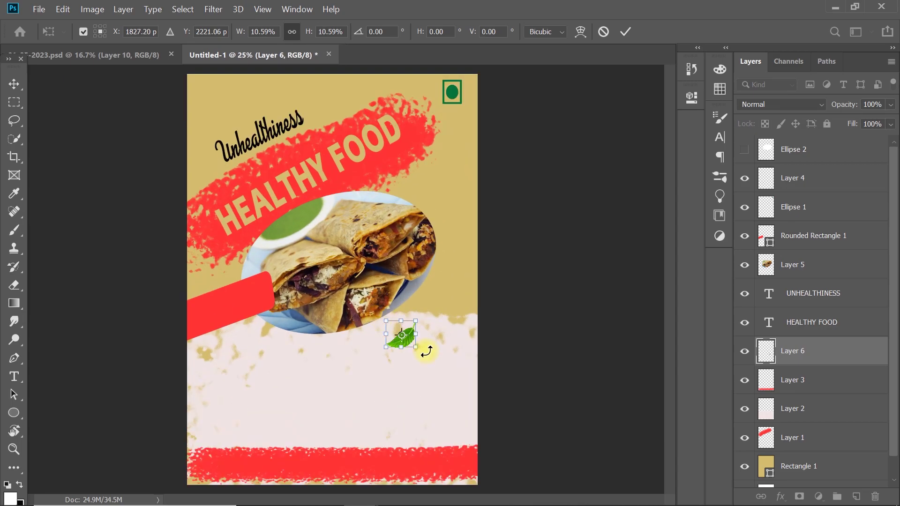
drag(393, 333, 411, 308)
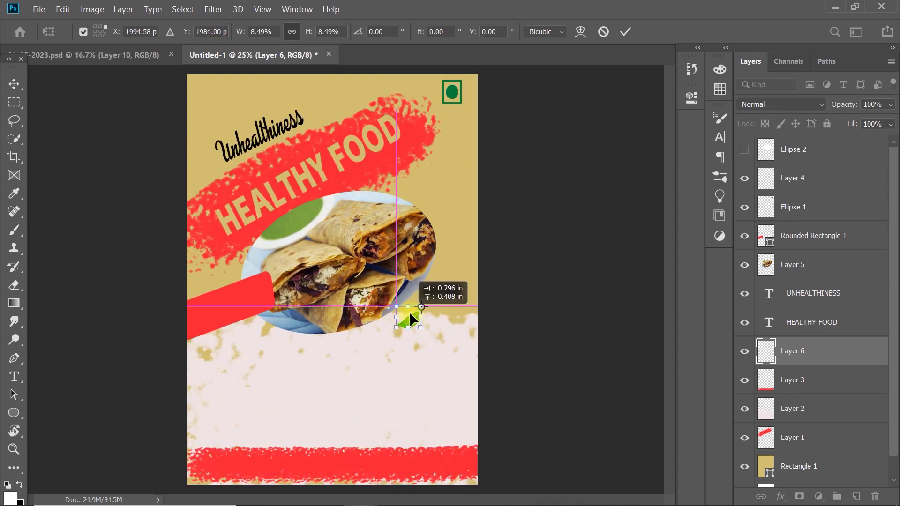
click(626, 33)
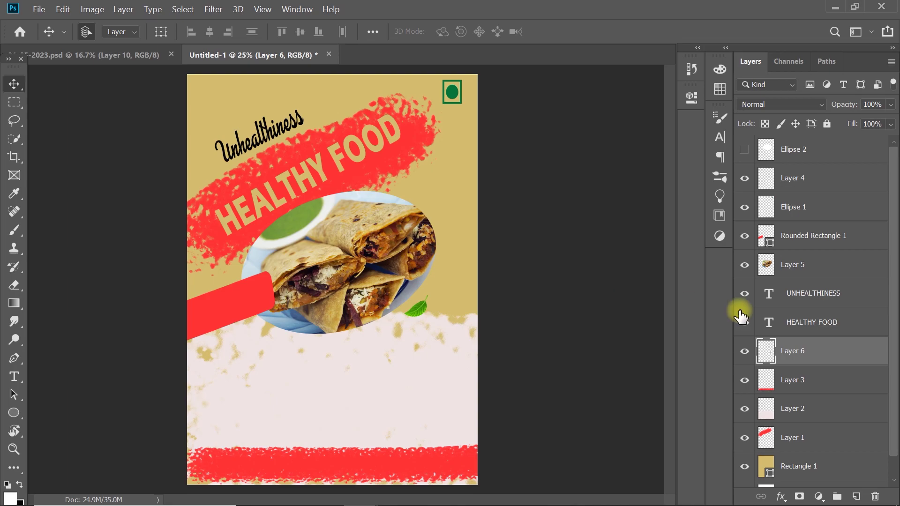
Step: Give the leaf a drop shadow with 71% opacity, 20 px distance and size 0
double_click(867, 358)
click(351, 352)
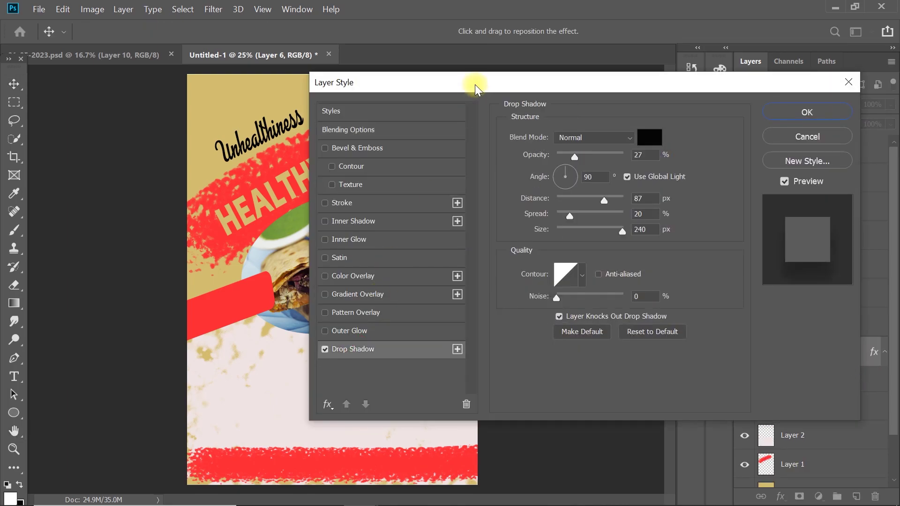
drag(474, 84, 635, 88)
drag(734, 163, 774, 164)
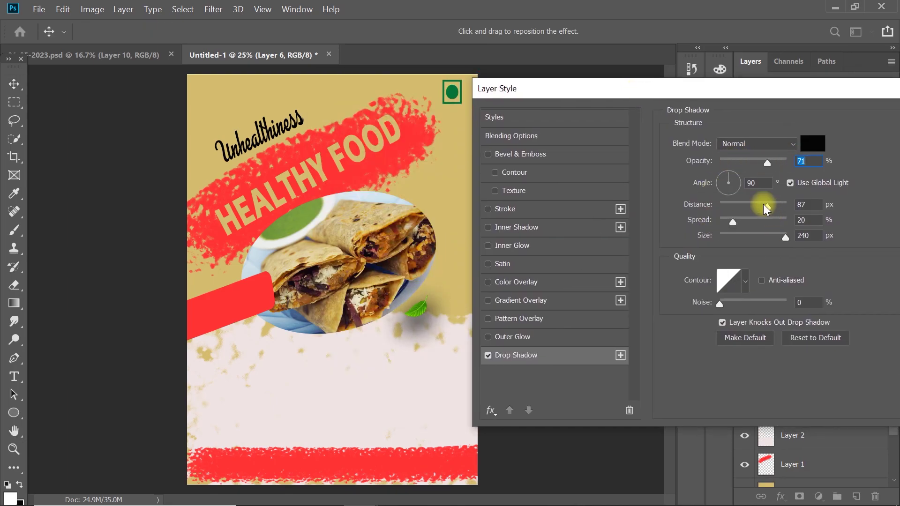
drag(766, 206, 761, 206)
drag(784, 236, 717, 235)
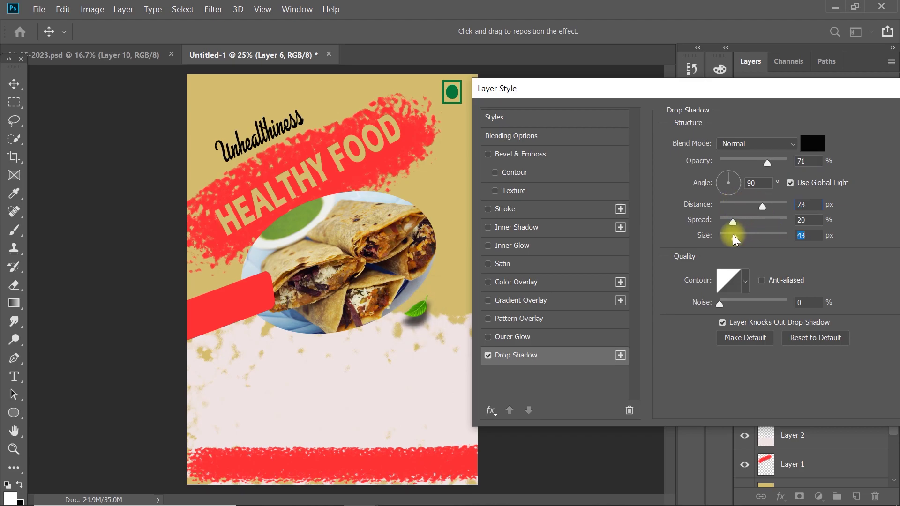
drag(762, 206, 747, 207)
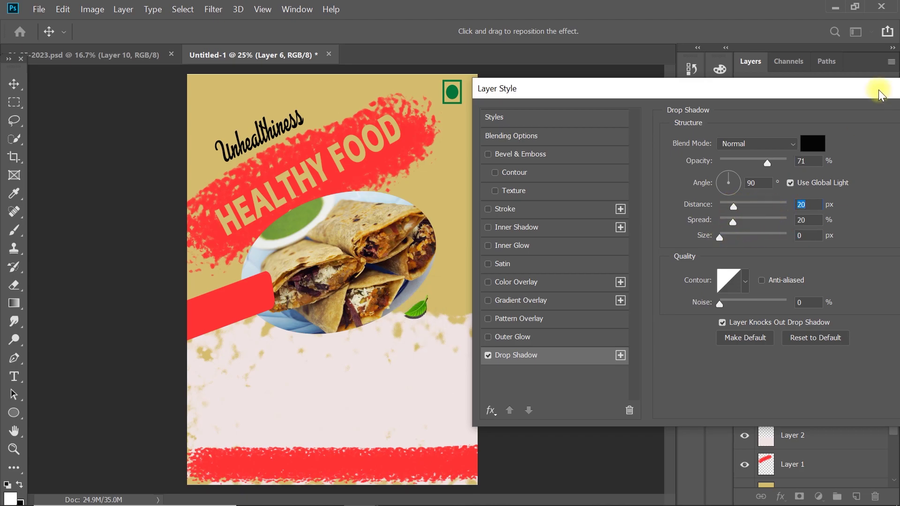
click(877, 91)
key(ctrl+t)
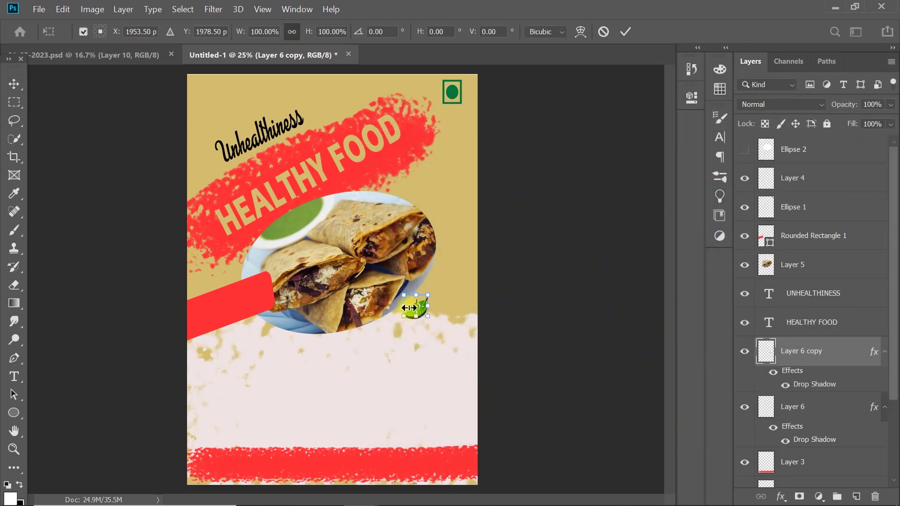
Step: Move the first leaf copy to the lower left and place another rotated copy beside the plate
mouse_move(410, 307)
mouse_down()
mouse_move(250, 323)
mouse_move(238, 368)
mouse_up()
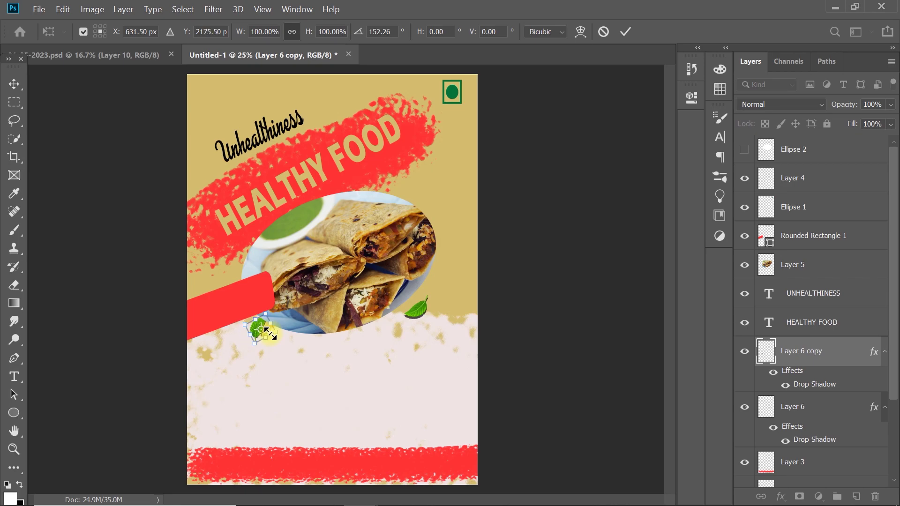
drag(826, 356, 796, 207)
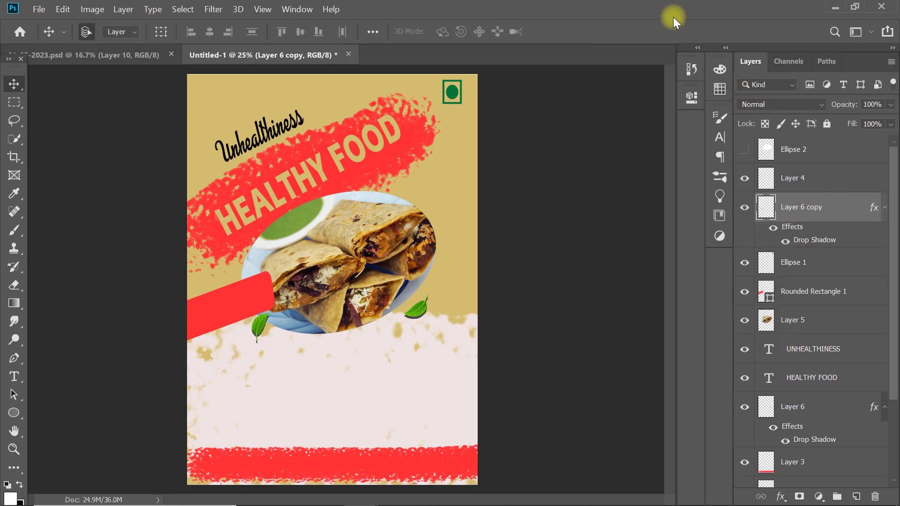
key(ctrl+j)
key(ctrl+t)
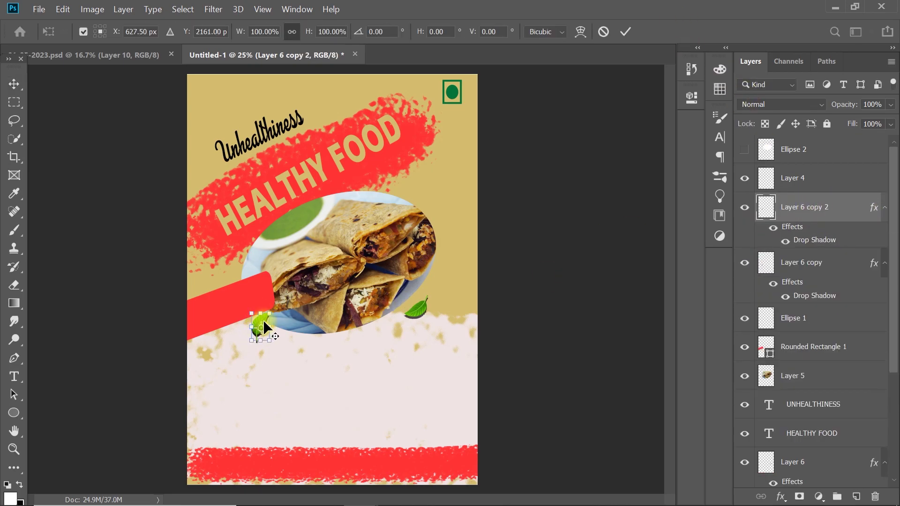
mouse_move(266, 325)
mouse_down()
mouse_move(429, 188)
mouse_move(447, 197)
mouse_move(440, 212)
mouse_up()
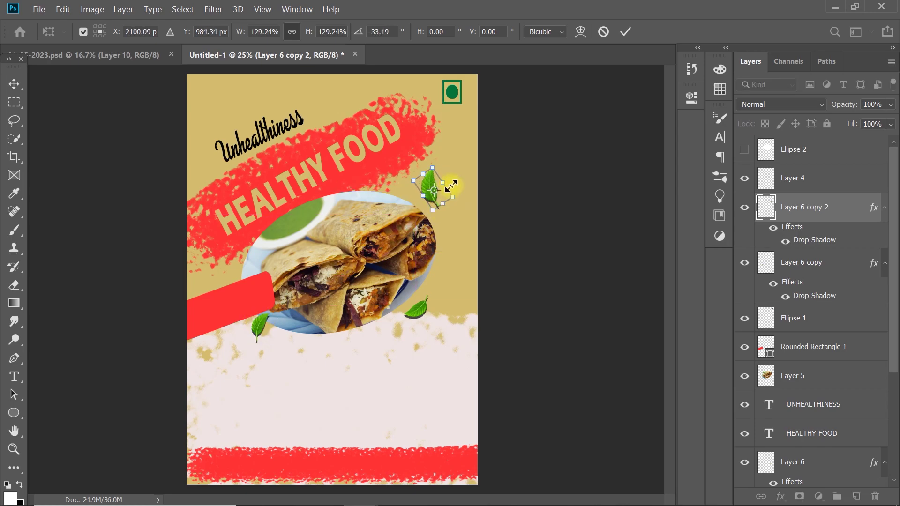
click(632, 30)
Step: Add an enlarged leaf copy at the top-left corner, faded to 75% opacity
key(ctrl+j)
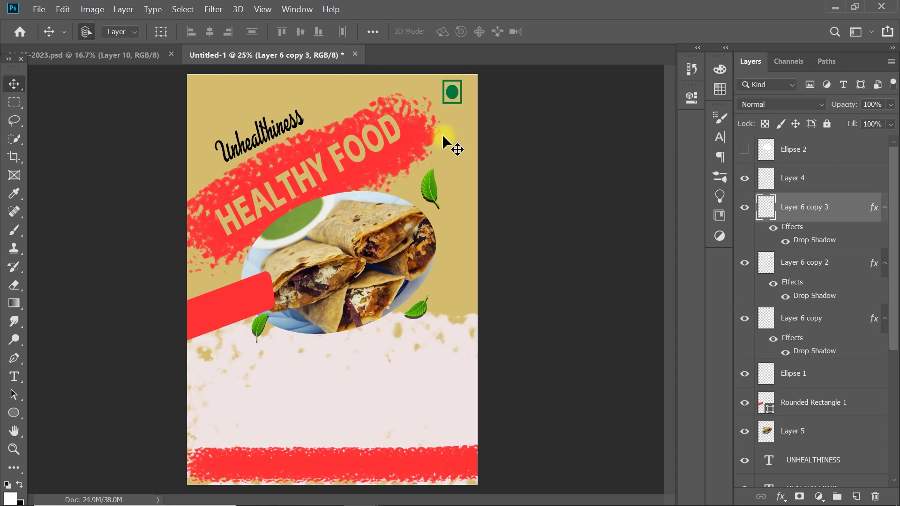
key(ctrl+t)
mouse_move(428, 180)
mouse_down()
mouse_move(197, 91)
mouse_move(206, 89)
mouse_move(208, 110)
mouse_up()
drag(845, 104, 829, 104)
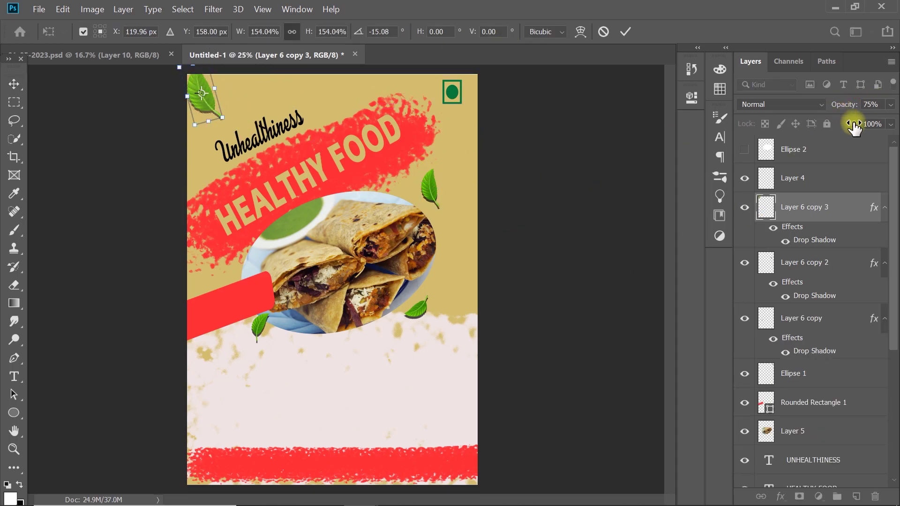
click(623, 31)
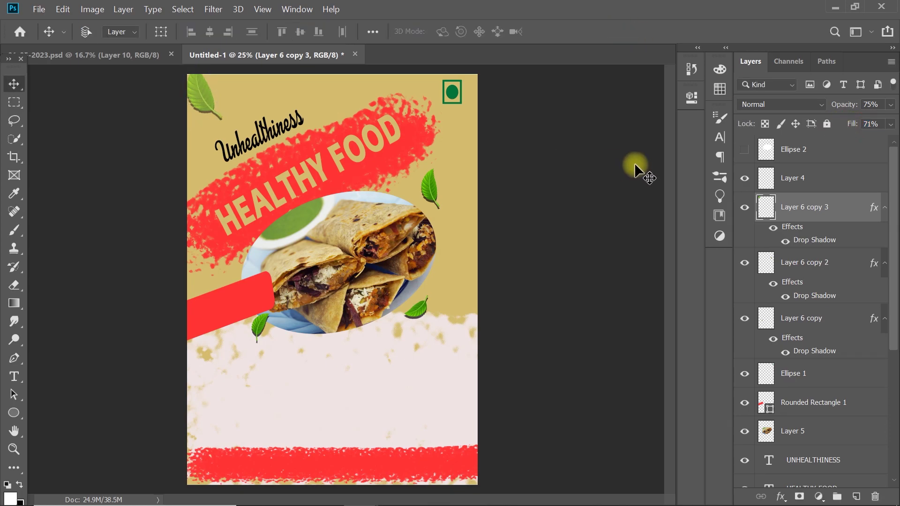
Step: Add a smaller, rotated leaf copy at the top-right corner
key(ctrl+j)
key(ctrl+t)
drag(204, 96, 427, 150)
mouse_move(464, 174)
mouse_down()
mouse_move(439, 183)
mouse_move(427, 149)
mouse_move(475, 119)
mouse_up()
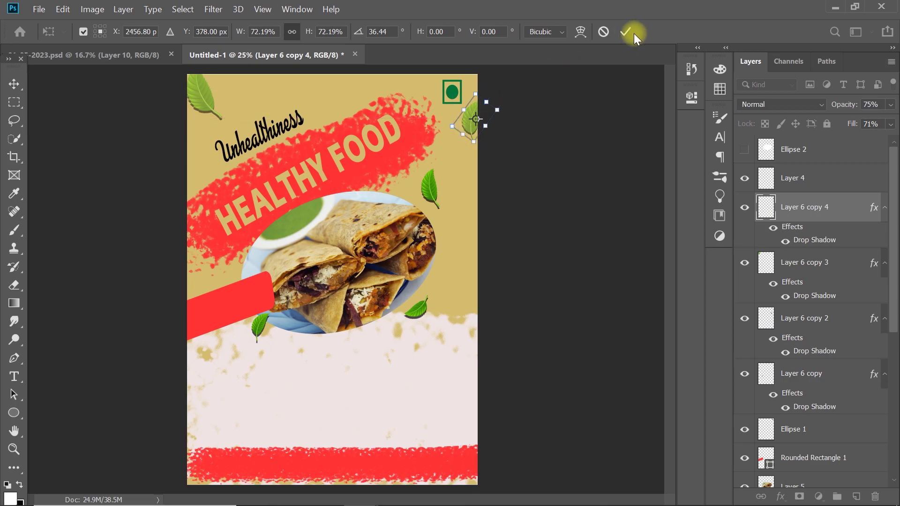
click(625, 31)
click(182, 9)
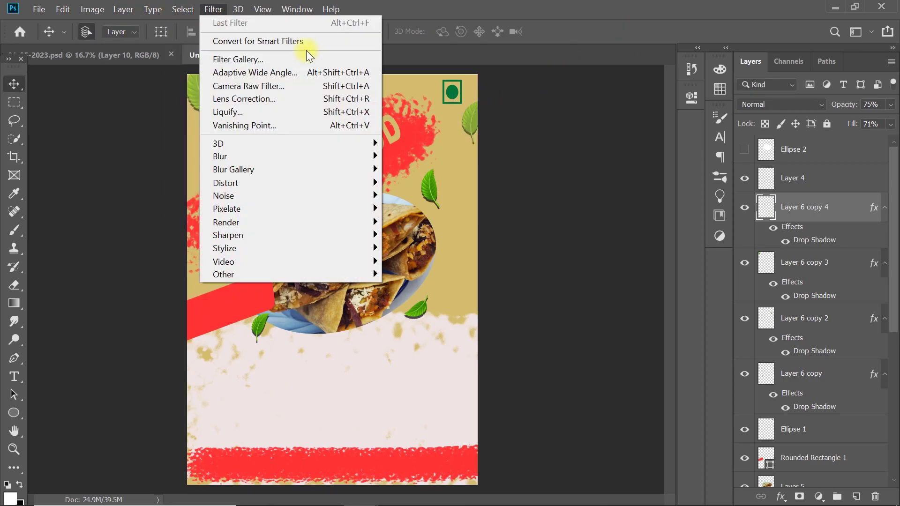
Step: Motion-blur the top-right leaf with a distance of 89 pixels
mouse_move(220, 156)
click(415, 248)
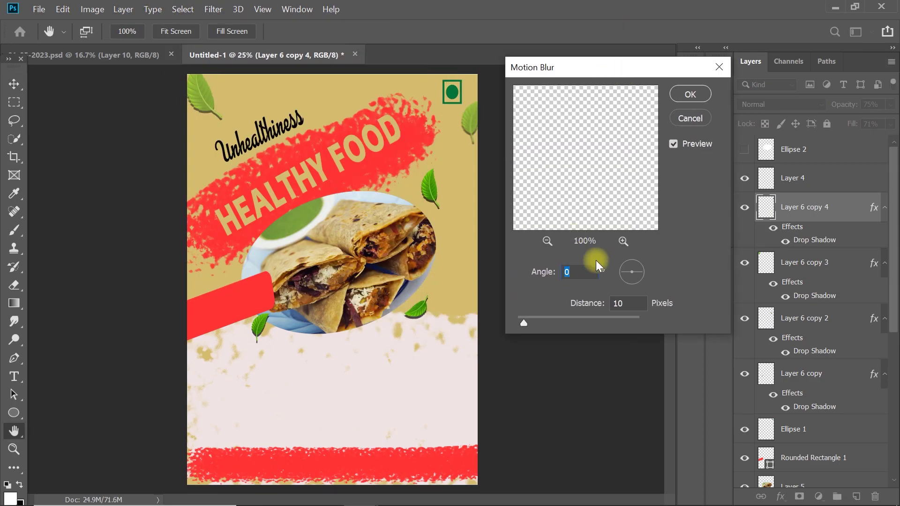
click(547, 240)
click(623, 242)
drag(588, 124, 572, 195)
click(623, 241)
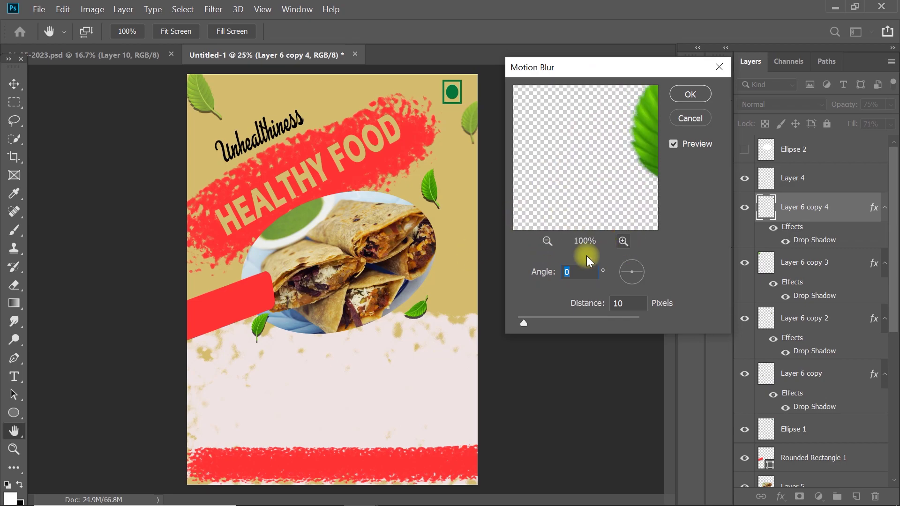
mouse_move(552, 323)
mouse_down()
mouse_move(567, 317)
mouse_move(558, 319)
mouse_up()
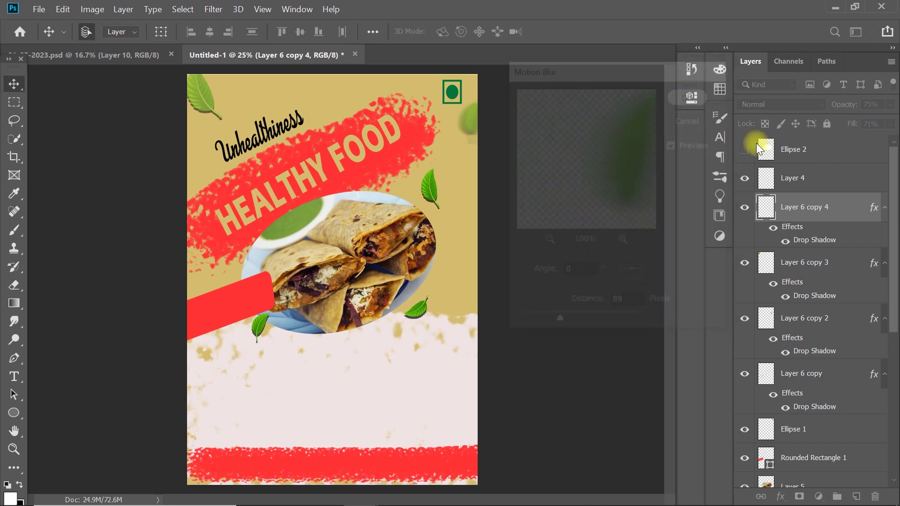
key(ctrl+j)
Step: Place the blurred leaf copy near the logo, rasterize its drop shadow, and merge both leaf layers
key(ctrl+t)
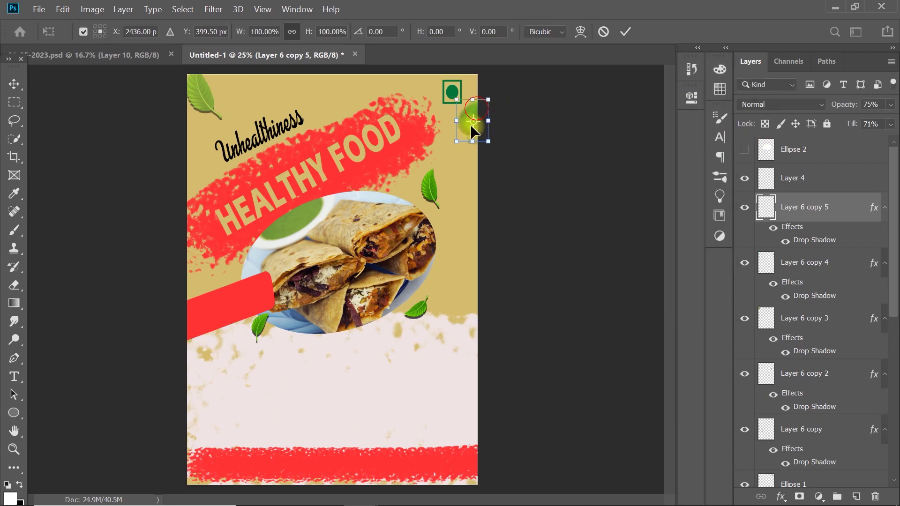
drag(462, 108, 474, 135)
click(626, 32)
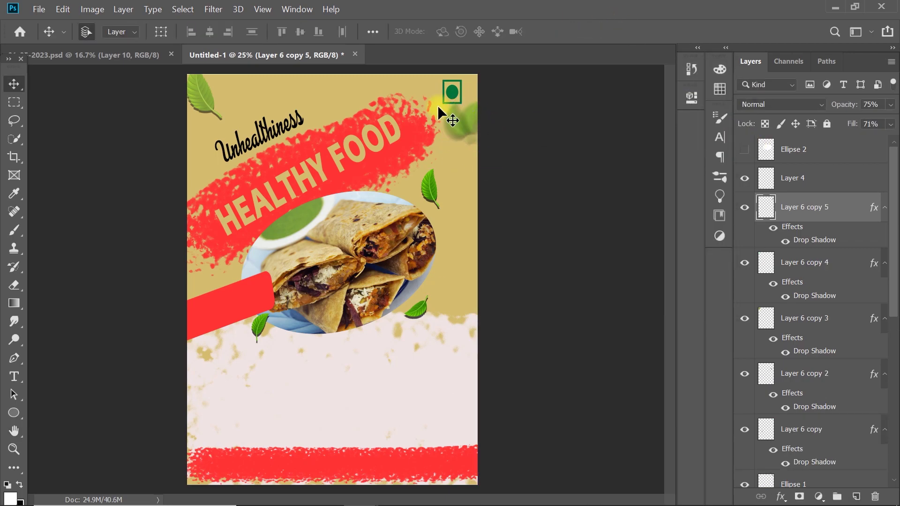
right_click(802, 262)
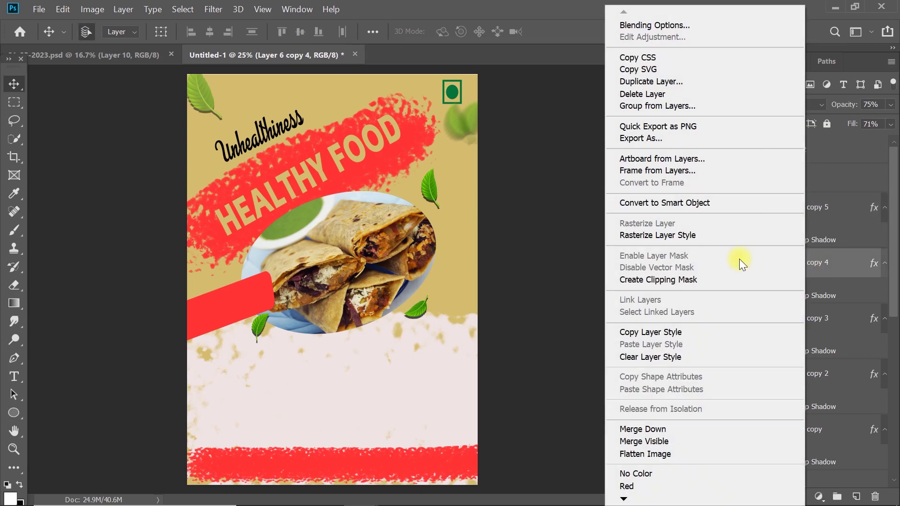
click(663, 234)
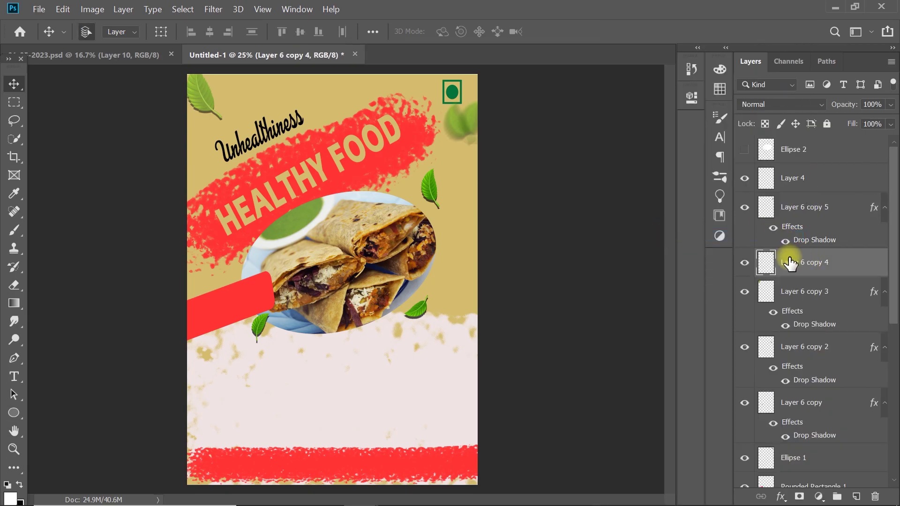
shift+click(816, 207)
right_click(815, 207)
click(656, 428)
Step: Duplicate the merged blurred leaf and move the copy to the poster's left edge
key(ctrl+t)
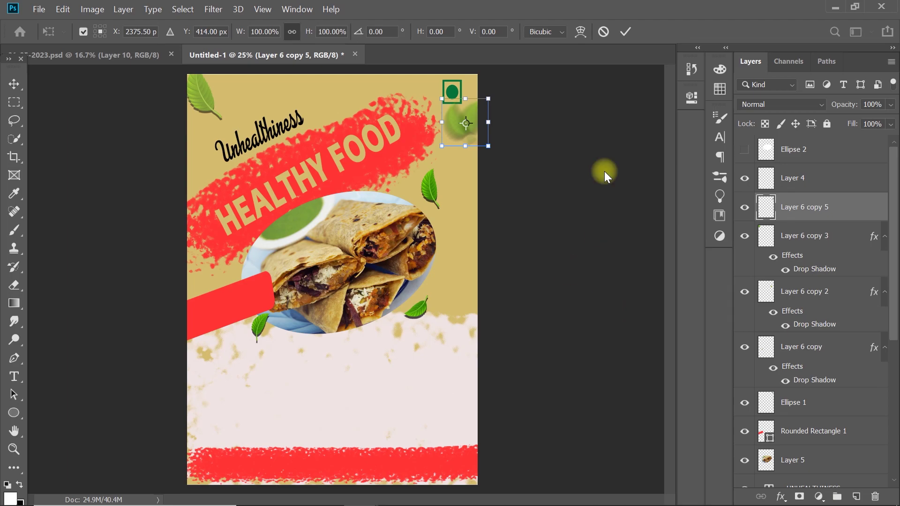
click(625, 31)
key(ctrl+j)
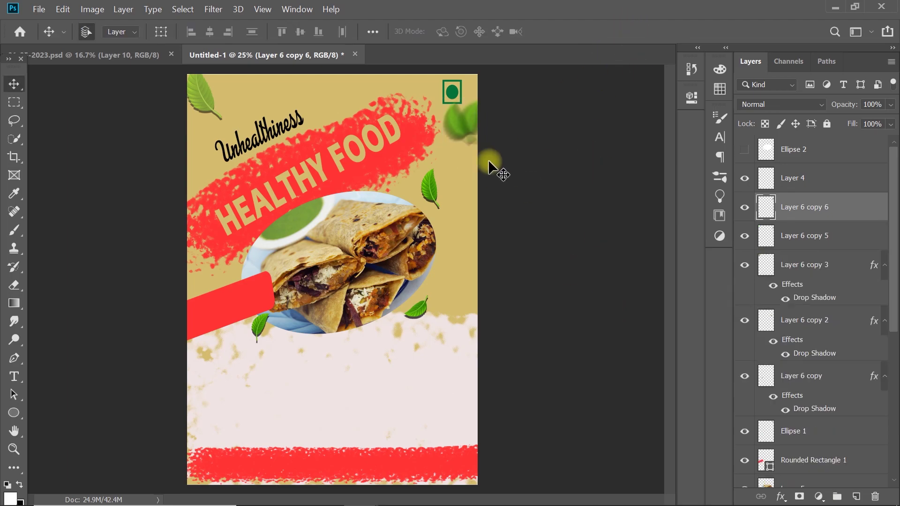
key(ctrl+t)
drag(455, 137, 184, 280)
click(626, 31)
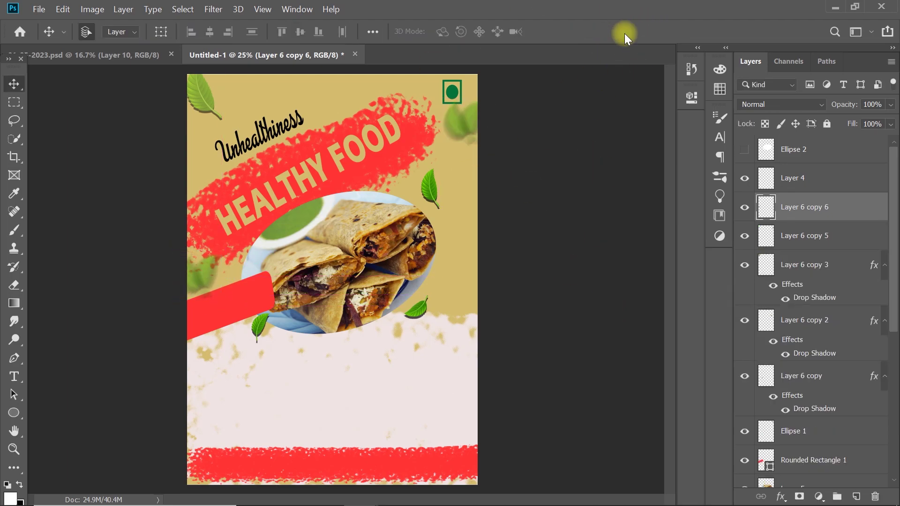
Step: Give Layer 5 an Outer Bevel with depth 178%, size 16 px and white (ffffff) highlight
scroll(892, 309, down, 5)
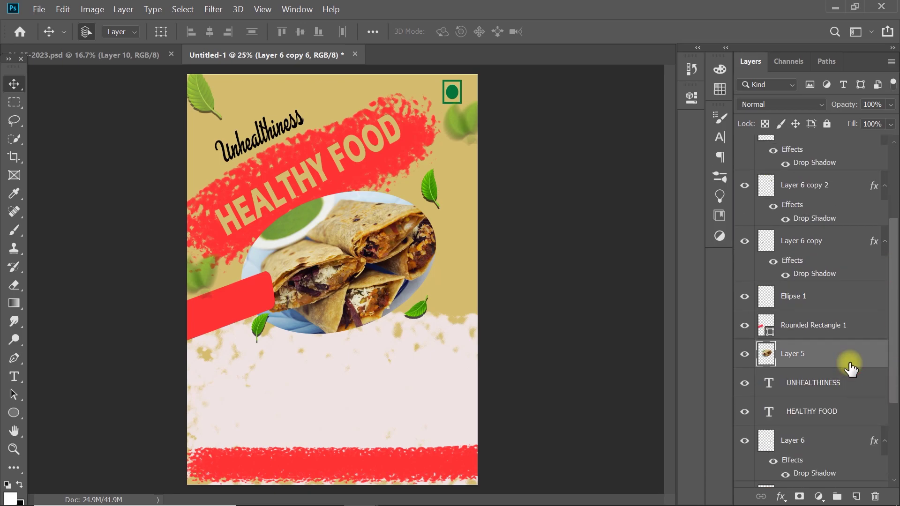
double_click(847, 361)
click(382, 183)
mouse_move(466, 114)
mouse_down()
mouse_move(601, 83)
mouse_move(550, 72)
mouse_up()
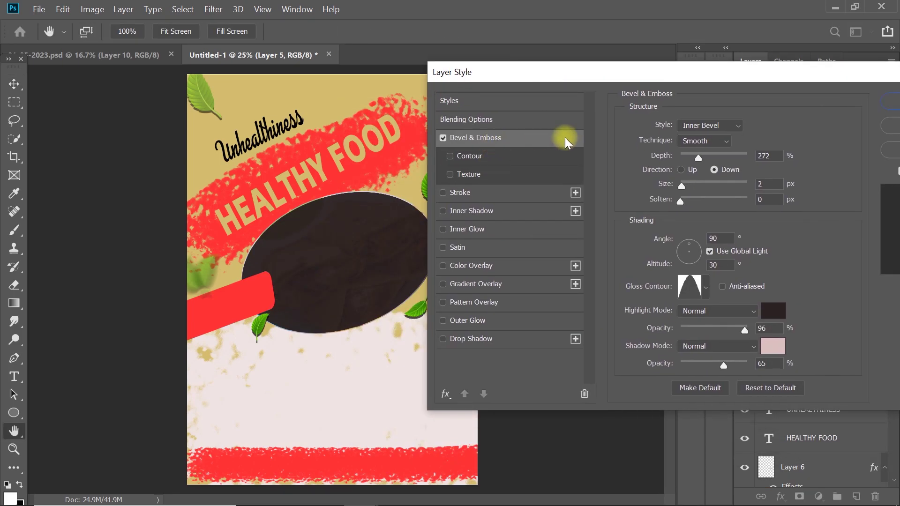
mouse_move(698, 159)
mouse_down()
mouse_move(683, 157)
mouse_move(692, 157)
mouse_move(688, 186)
mouse_up()
click(717, 126)
drag(736, 69, 698, 84)
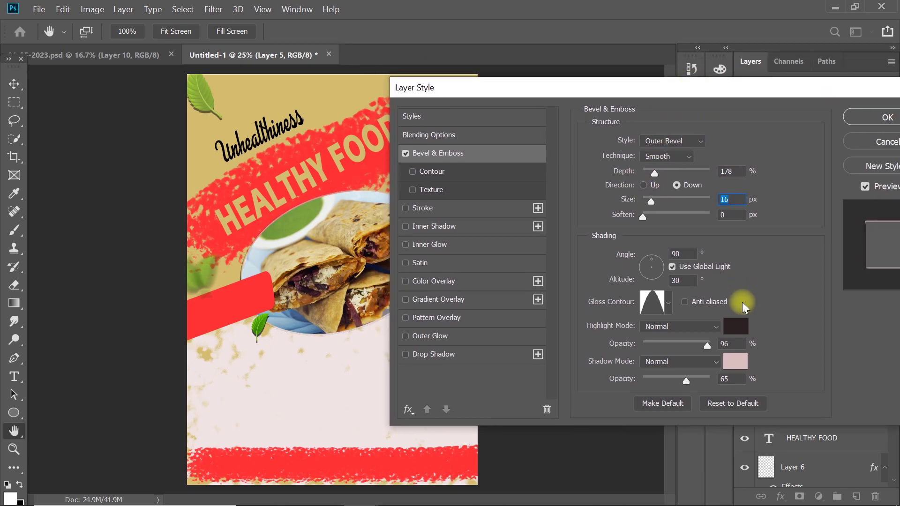
click(736, 326)
text(ffffff)
click(846, 164)
click(879, 118)
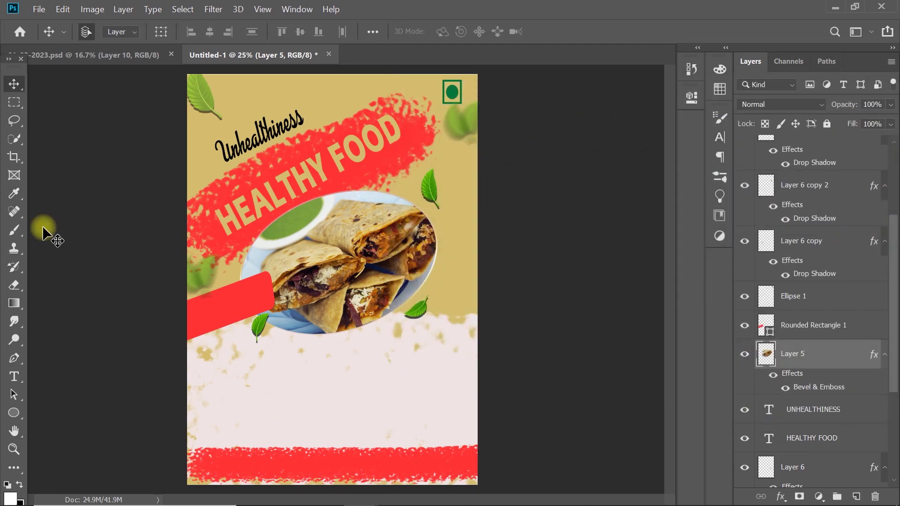
Step: Move the UNHEALTHINESS heading slightly down and to the right
scroll(895, 268, down, 2)
click(813, 343)
key(ctrl+t)
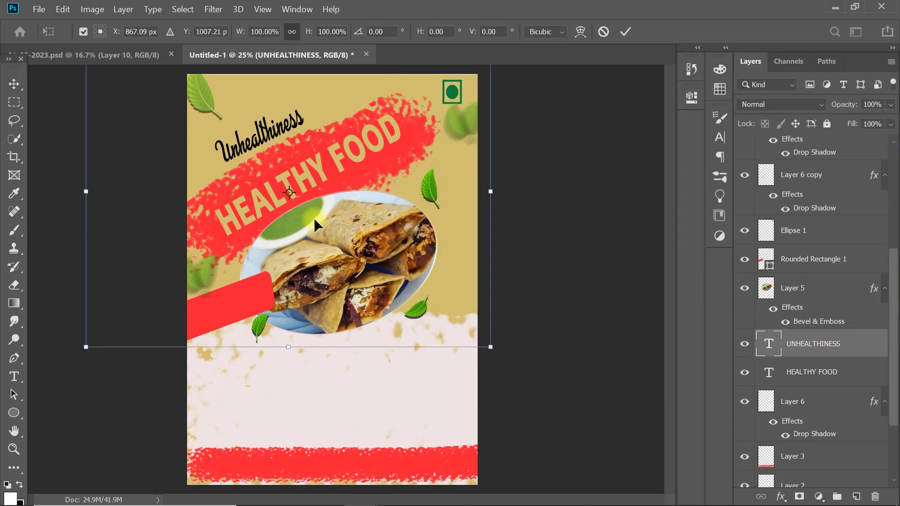
drag(272, 108, 279, 137)
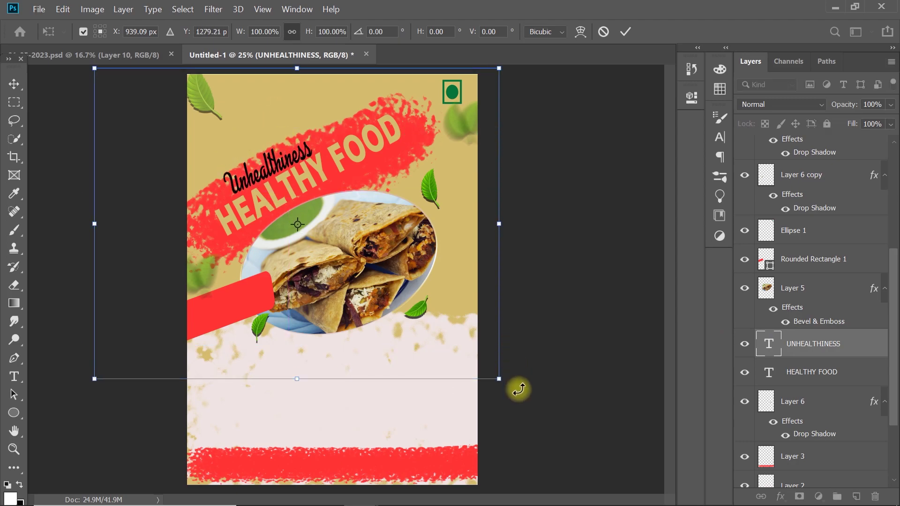
click(625, 32)
Step: Recolour the Unhealthiness text to a pale tan (d3bc6b) sampled from the poster background
key(t)
click(260, 158)
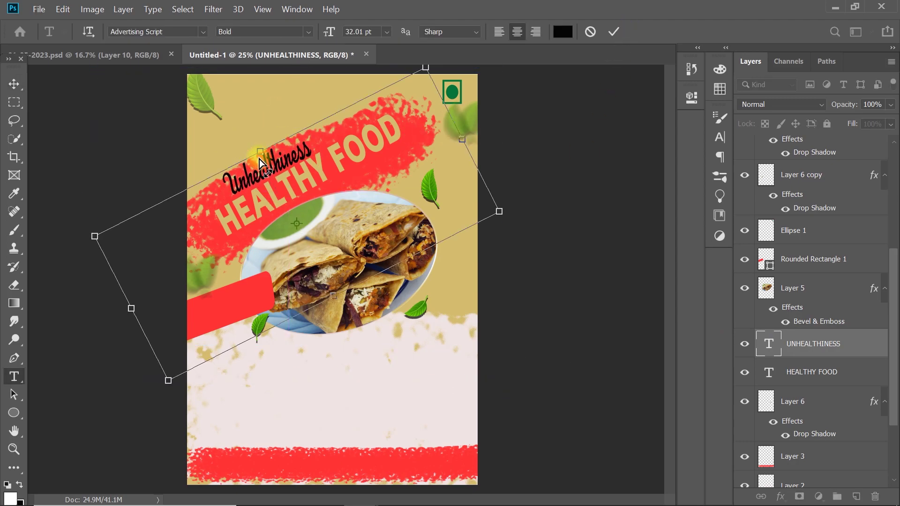
click(562, 31)
click(525, 171)
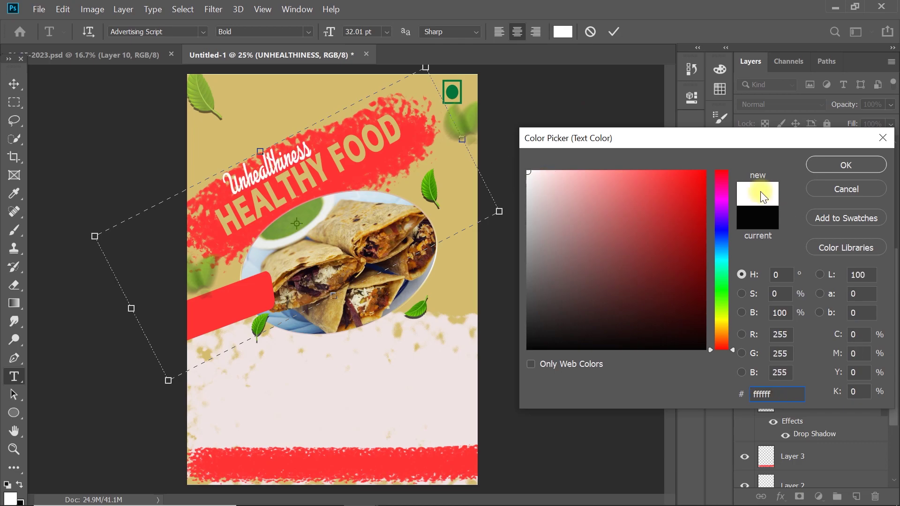
click(483, 180)
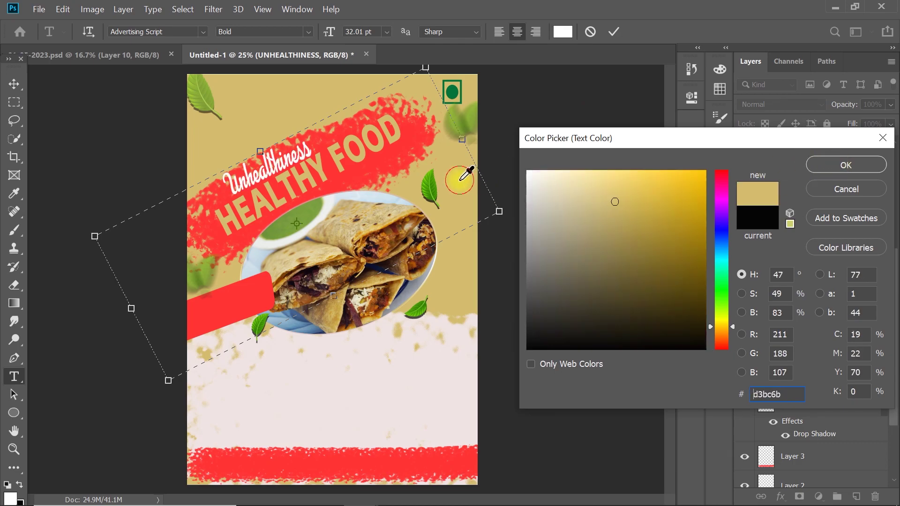
click(566, 183)
click(623, 31)
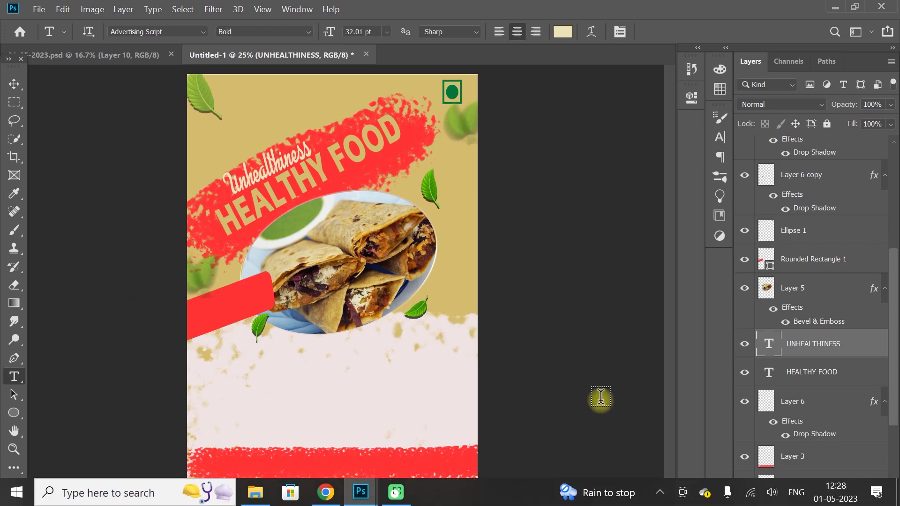
key(ctrl+o)
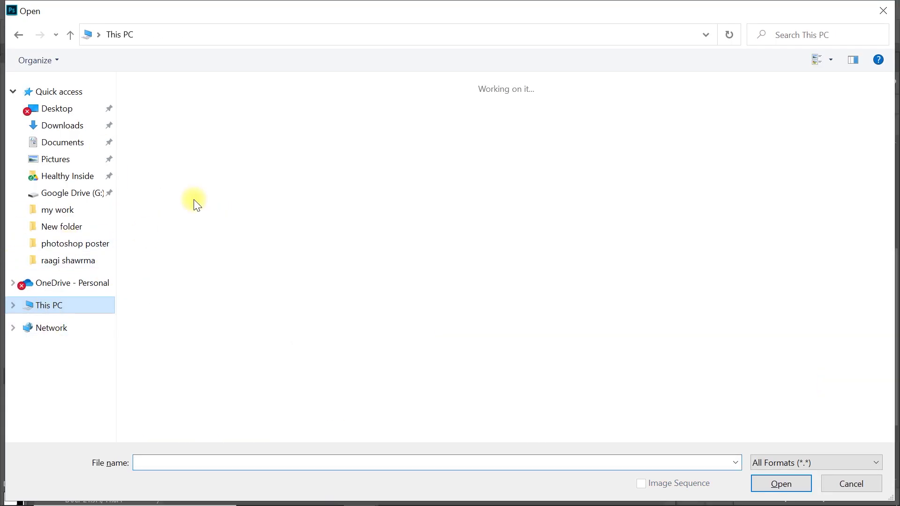
Step: Open the CW-CT002 chawlai chat photo from the recipe images folder
double_click(418, 245)
double_click(309, 123)
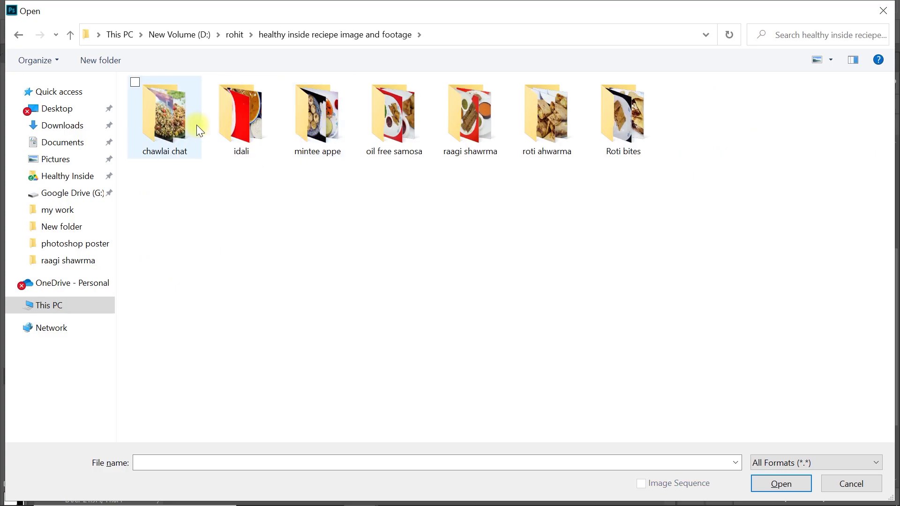
double_click(189, 129)
click(225, 140)
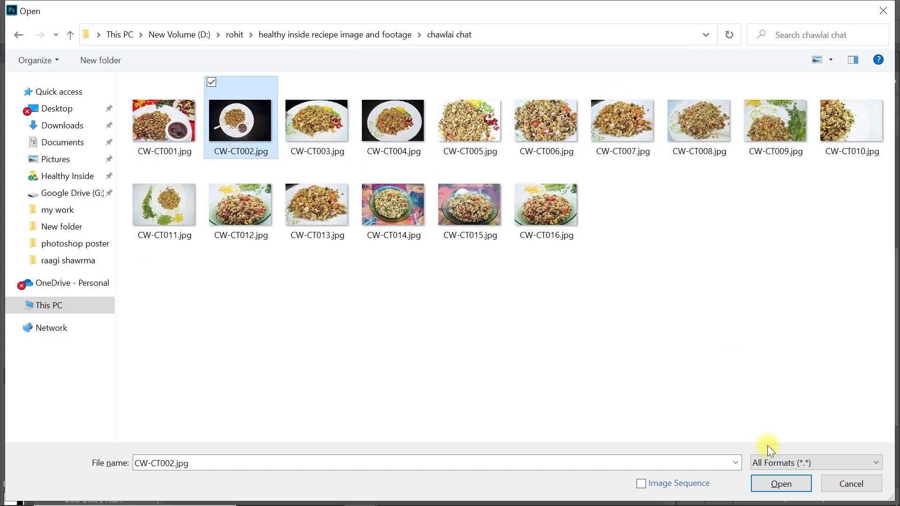
click(781, 483)
Step: Open the MTP-13 appe photo and the S.S-8 green chutney photo
key(ctrl+o)
click(328, 41)
double_click(328, 120)
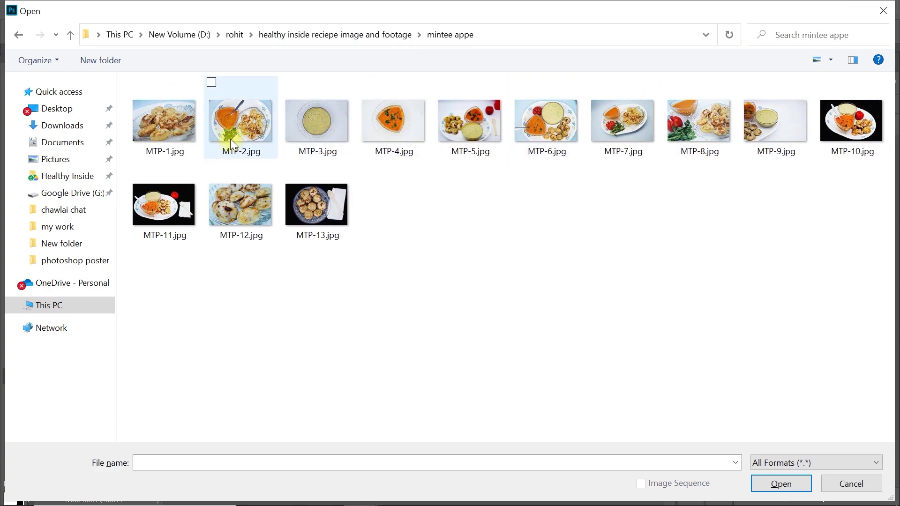
double_click(314, 192)
key(ctrl+o)
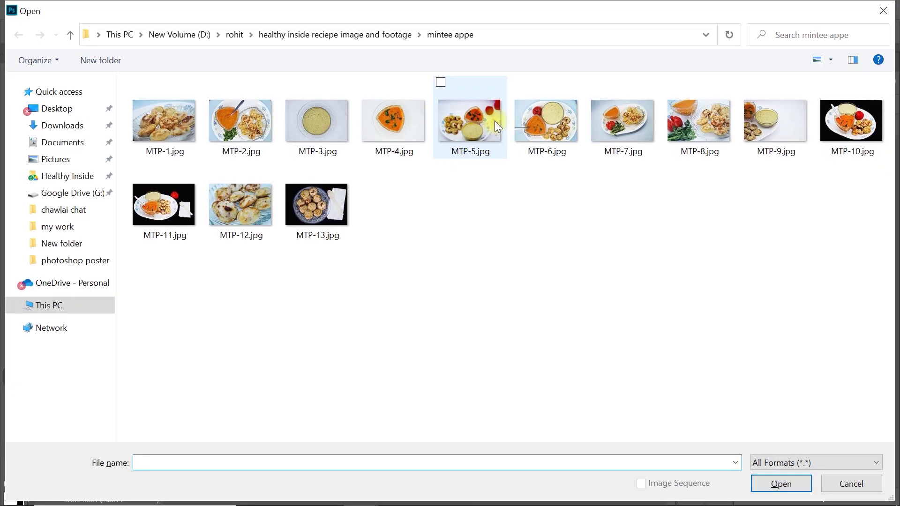
click(403, 35)
double_click(397, 135)
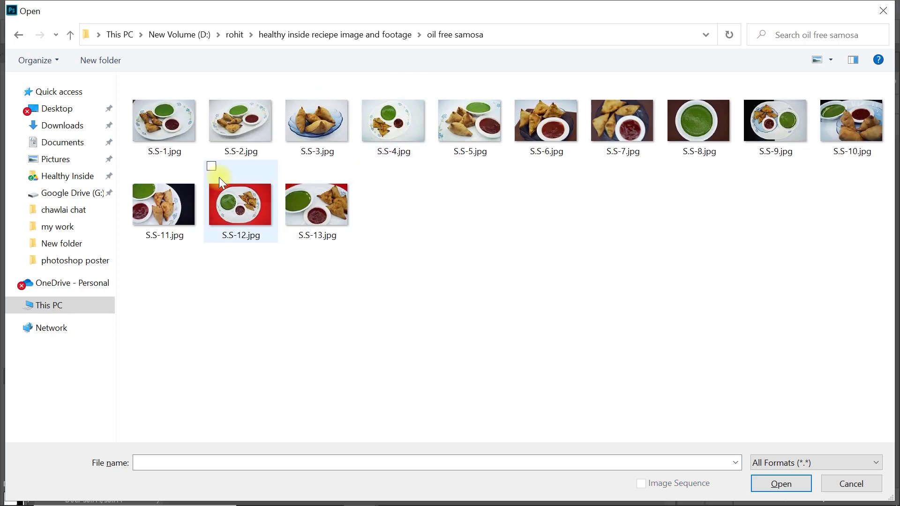
double_click(698, 117)
Step: Float the chawlai chat, appe and chutney images into separate windows, then close them
drag(304, 58, 413, 160)
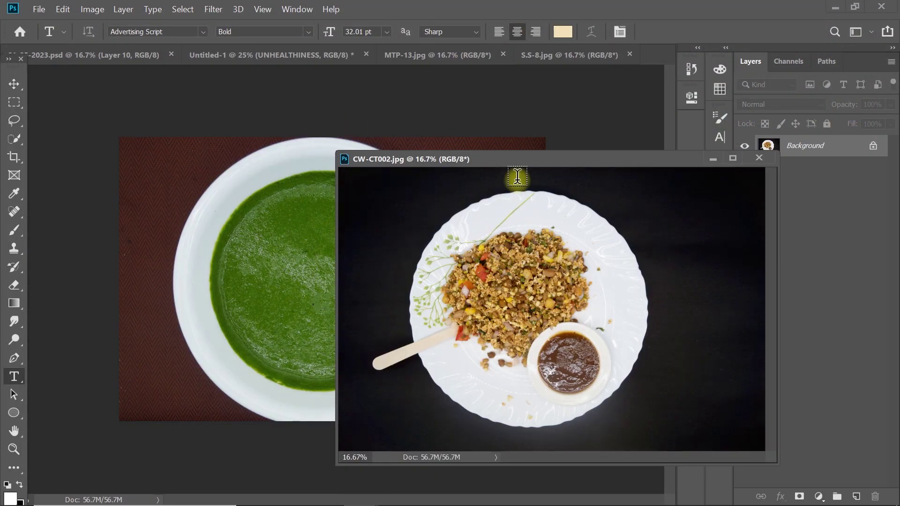
key(v)
click(304, 53)
drag(436, 55, 450, 157)
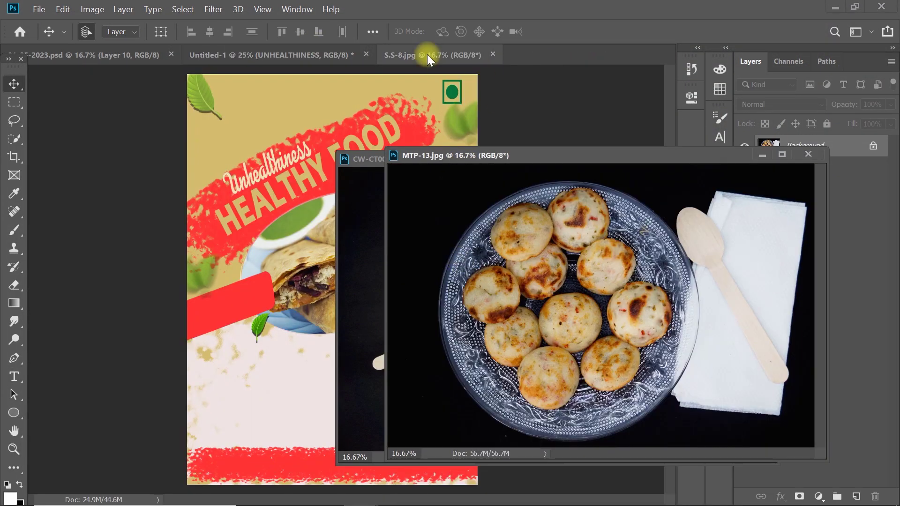
drag(426, 55, 506, 133)
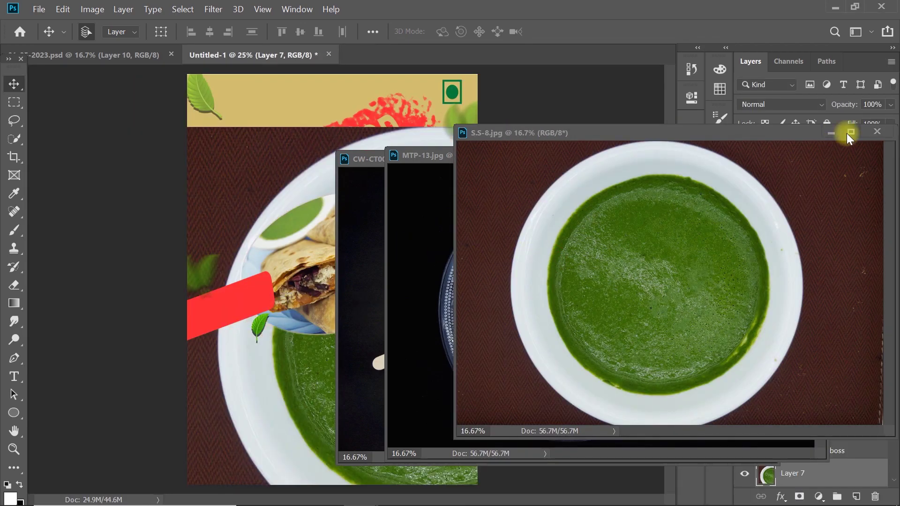
click(877, 132)
click(817, 155)
key(ctrl+w)
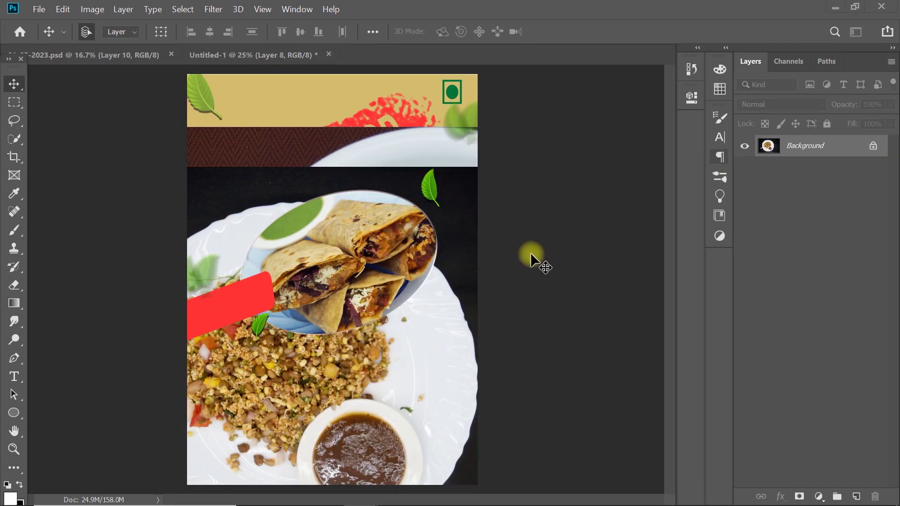
Step: Open the wraps-on-red-background photo from the roti ahwarma folder and drop it into the poster
key(ctrl+o)
click(388, 35)
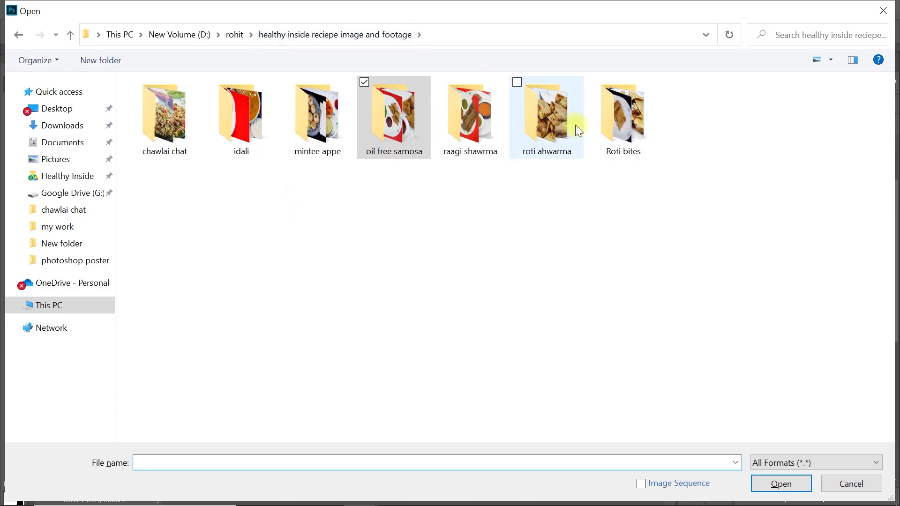
double_click(553, 119)
double_click(394, 120)
drag(485, 75, 640, 242)
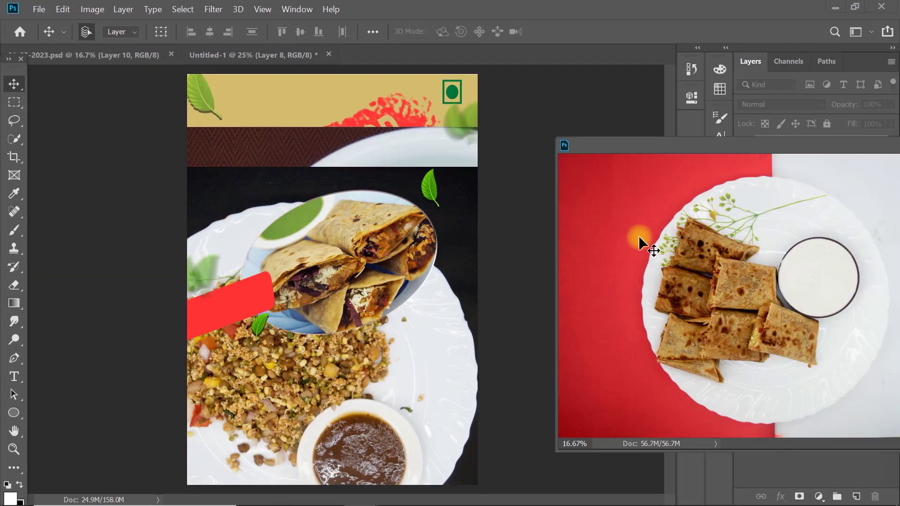
drag(457, 314, 457, 313)
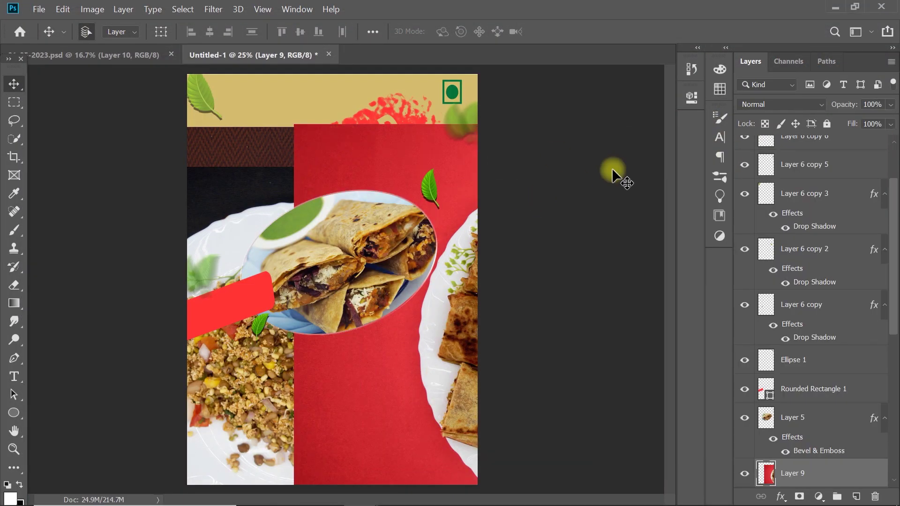
Step: Shrink the green chutney photo to about 68% and move it up and right
scroll(890, 333, down, 3)
click(806, 394)
key(ctrl+t)
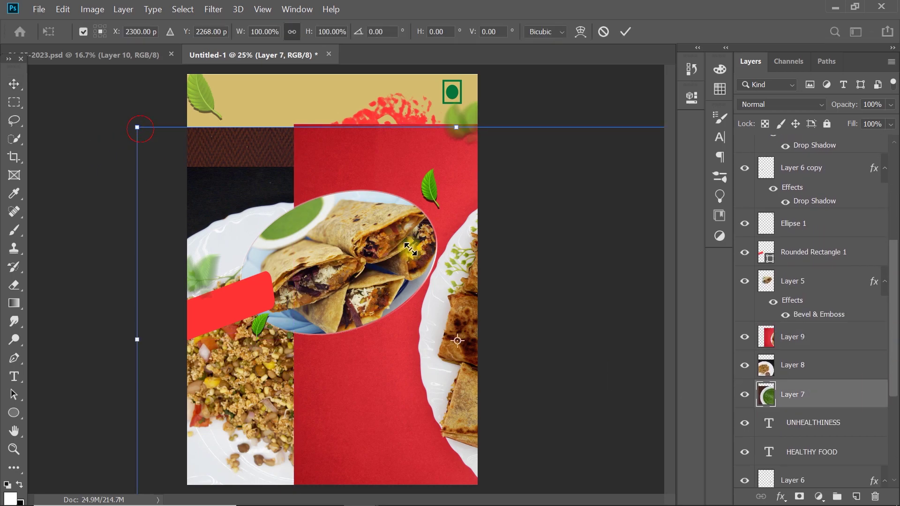
key(Escape)
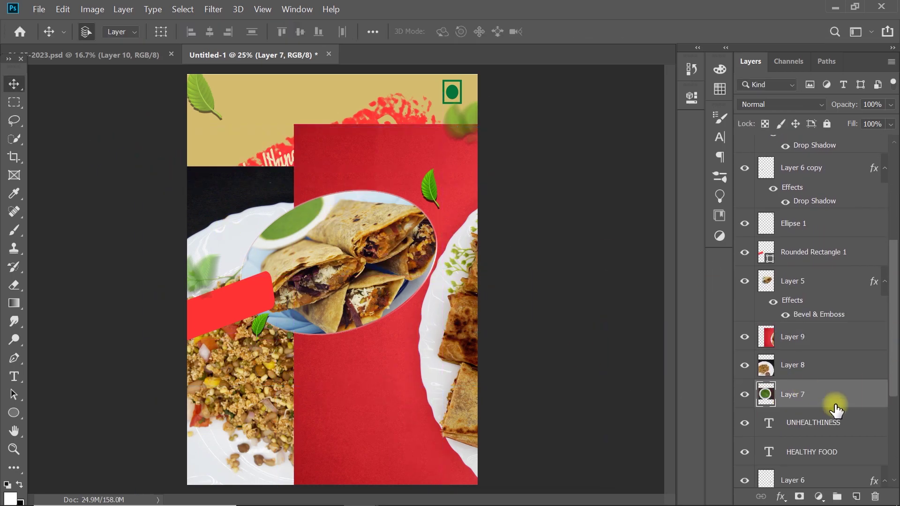
key(ctrl+t)
drag(157, 165, 262, 236)
drag(338, 304, 316, 187)
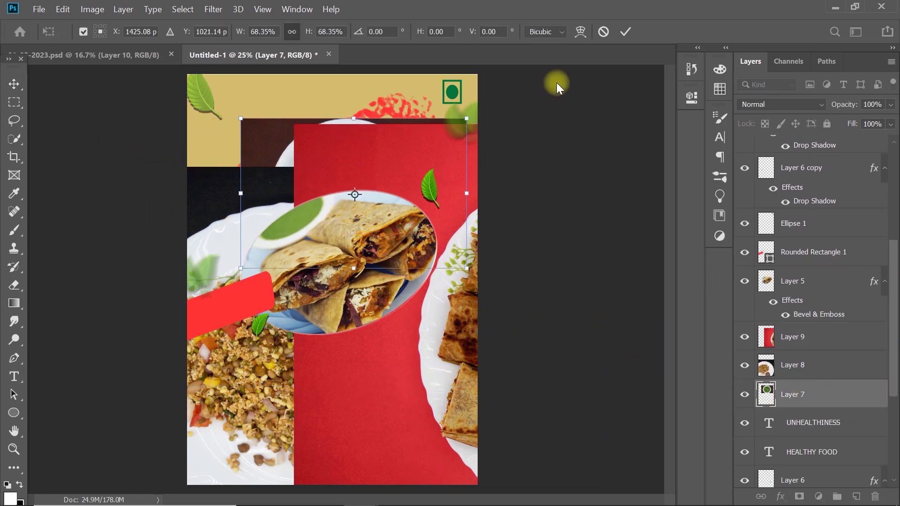
click(626, 34)
Step: Shrink the chawlai chat photo and move it to the left
click(806, 364)
key(ctrl+t)
drag(524, 147, 574, 164)
drag(628, 157, 495, 201)
drag(391, 313, 286, 301)
click(625, 31)
Step: Scale the wraps photo to about 41% at centre, hide Layers 7–8, and raise it above Ellipse 1
click(806, 336)
key(ctrl+t)
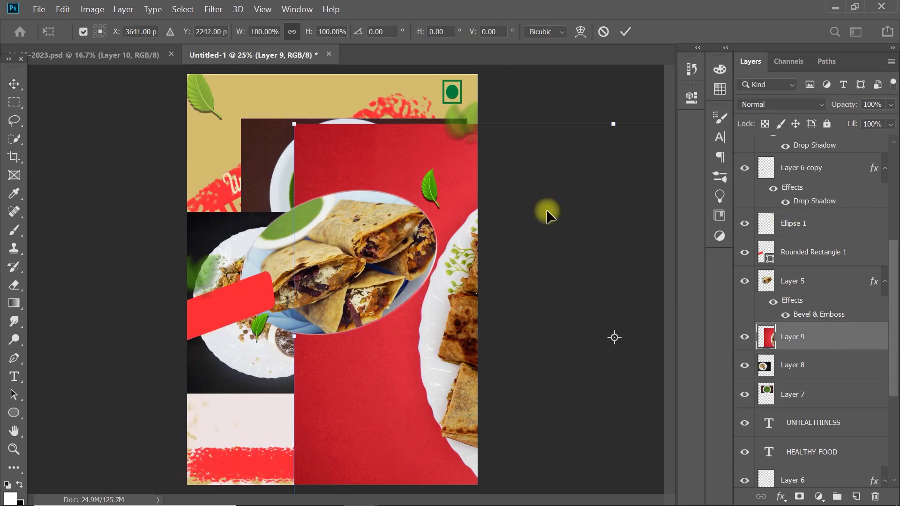
drag(476, 194, 251, 174)
mouse_move(375, 281)
mouse_down()
mouse_move(583, 335)
mouse_move(372, 295)
mouse_up()
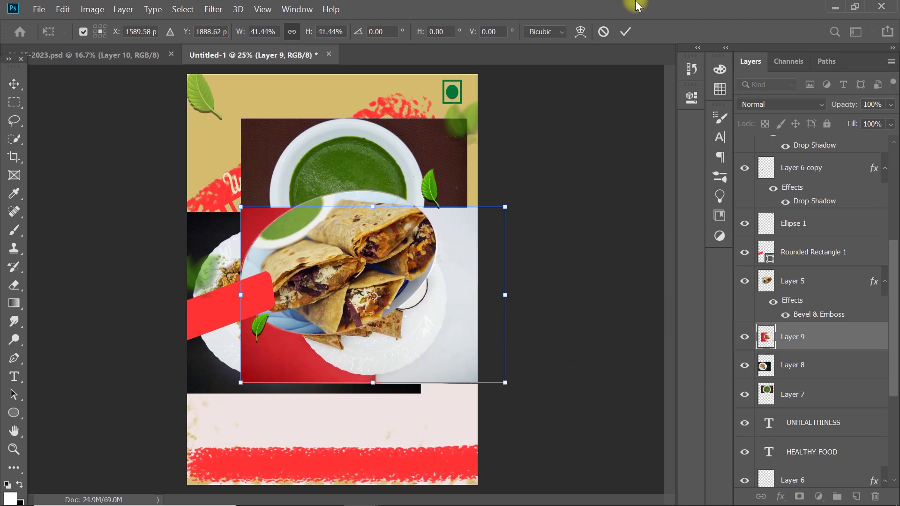
click(625, 31)
click(744, 364)
click(744, 394)
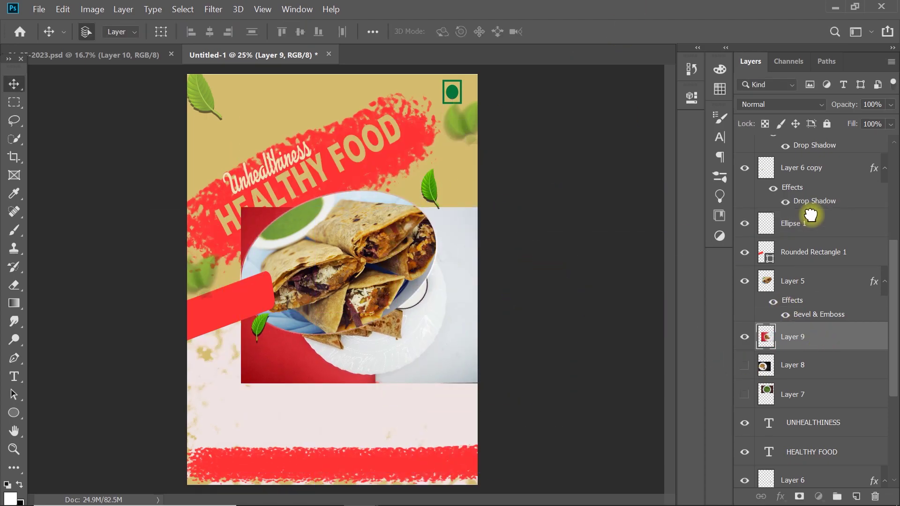
drag(810, 215, 810, 218)
click(13, 414)
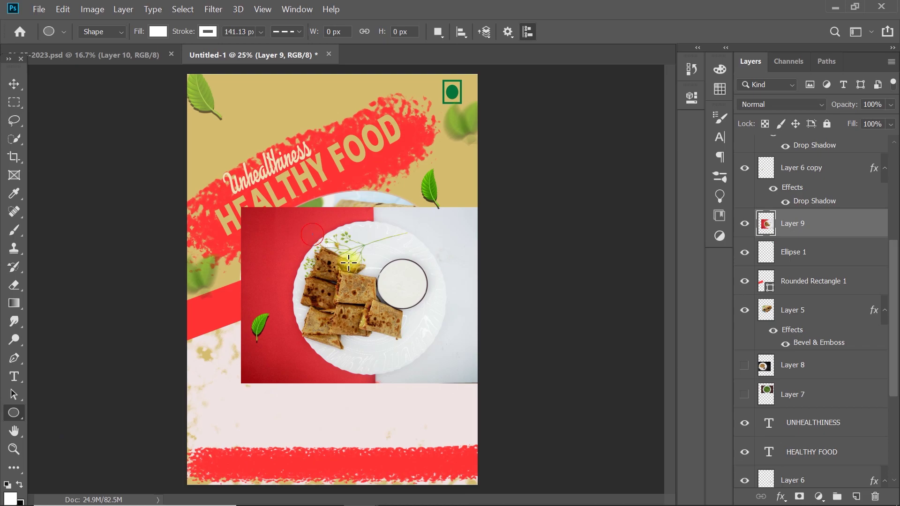
Step: Draw a white circle and centre it over the plate
drag(310, 232, 457, 370)
click(647, 91)
key(ctrl+t)
drag(428, 273, 416, 266)
click(587, 32)
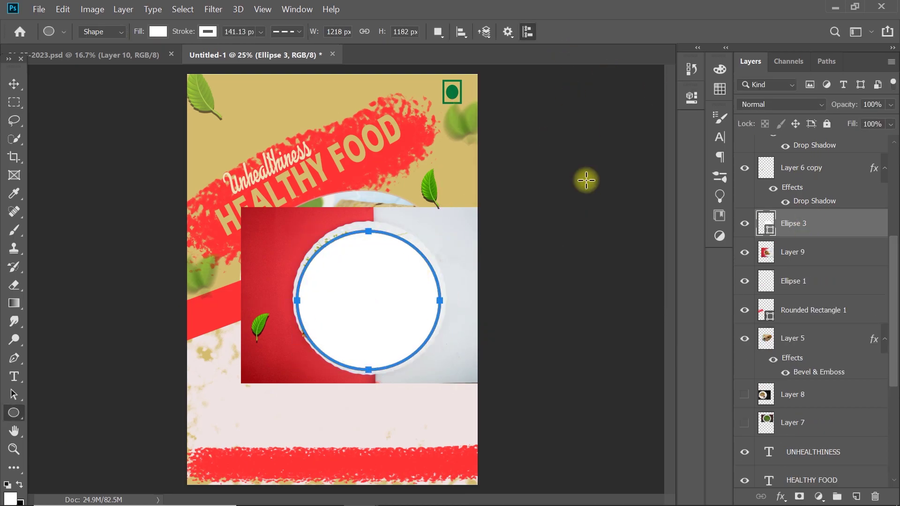
Step: Clip the wraps photo into the circle and shrink it toward the lower left
click(792, 263)
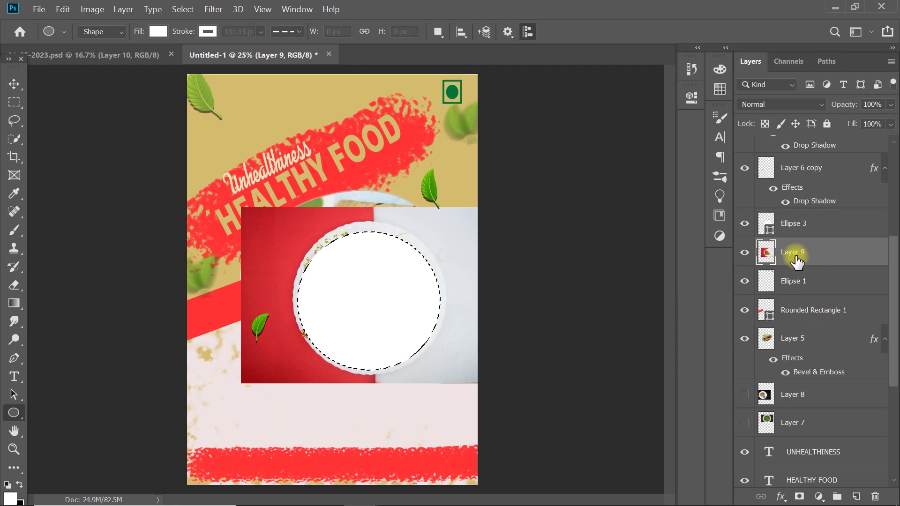
key(ctrl+alt+g)
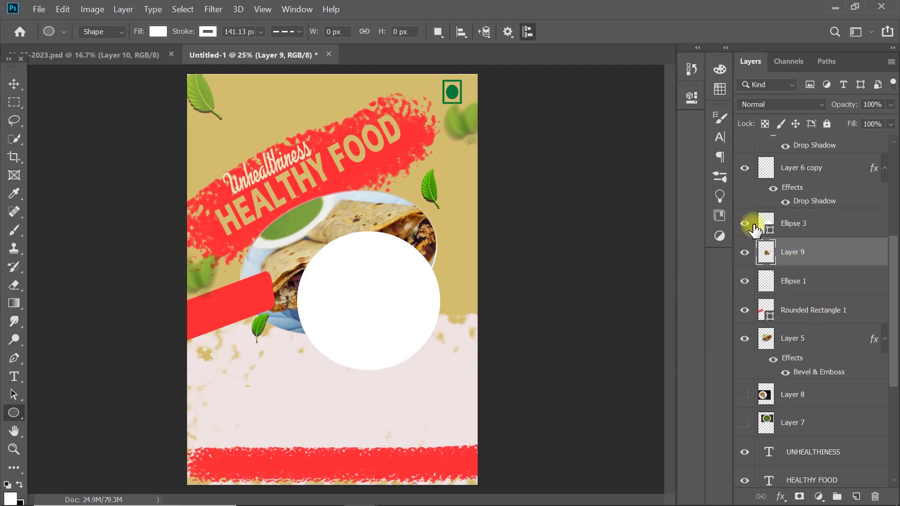
click(744, 223)
key(ctrl+t)
drag(401, 295, 242, 415)
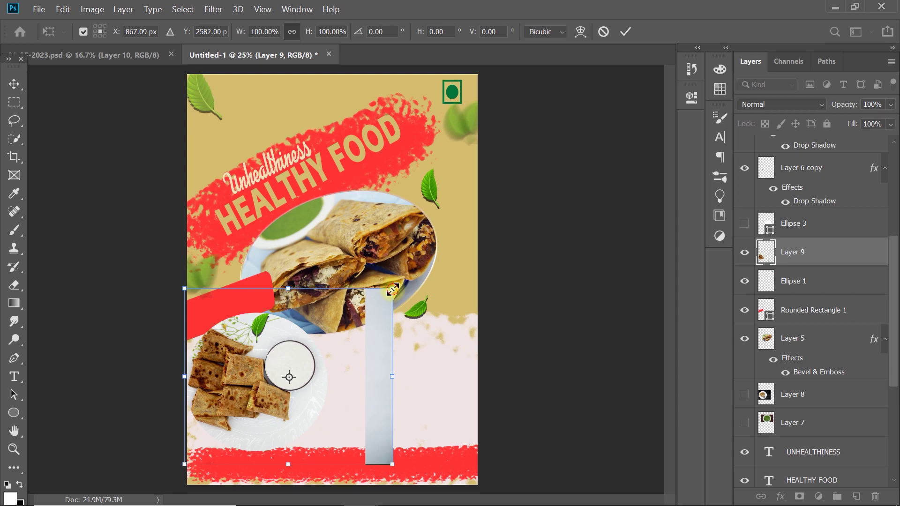
click(744, 224)
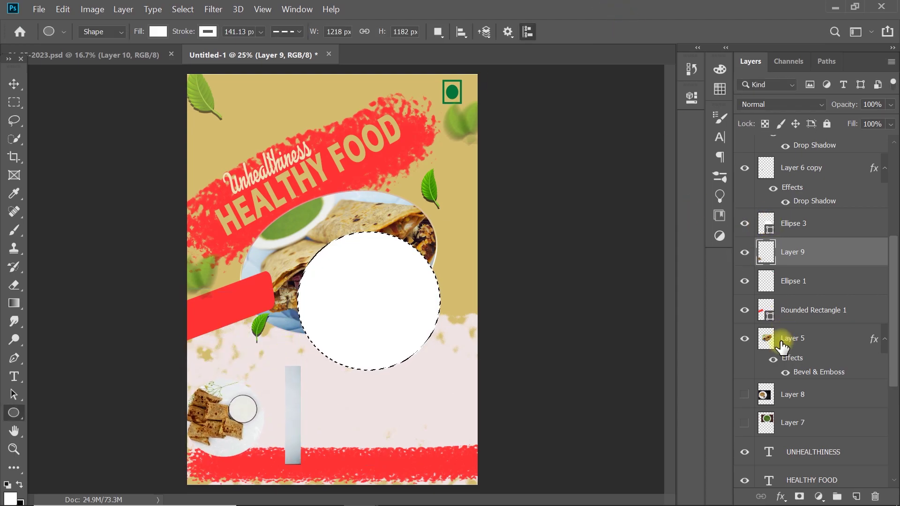
Step: Show the chawlai chat photo below Ellipse 3 and move the circle over its plate
click(807, 396)
click(744, 395)
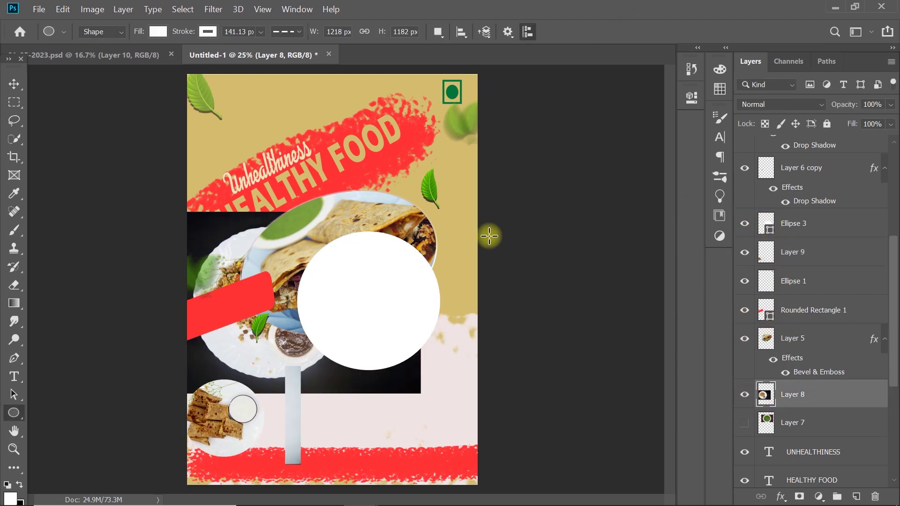
drag(823, 397, 804, 253)
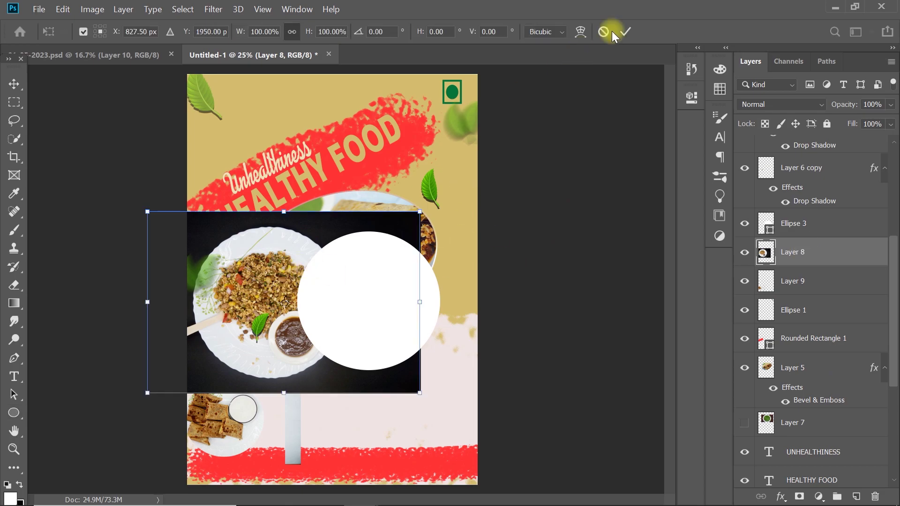
key(ctrl+t)
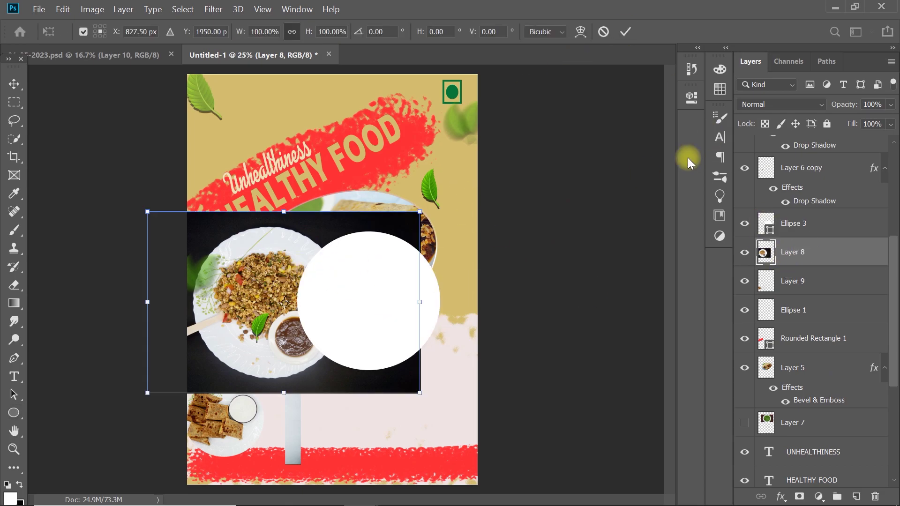
click(821, 223)
key(ctrl+t)
drag(380, 269, 283, 269)
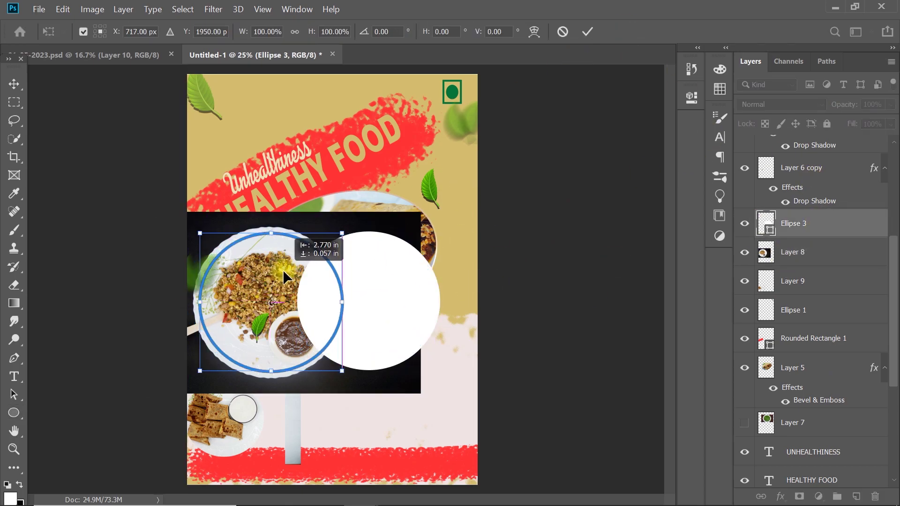
click(588, 31)
Step: Move the green chutney layer between Layer 8 and Layer 9 and make it visible
click(827, 253)
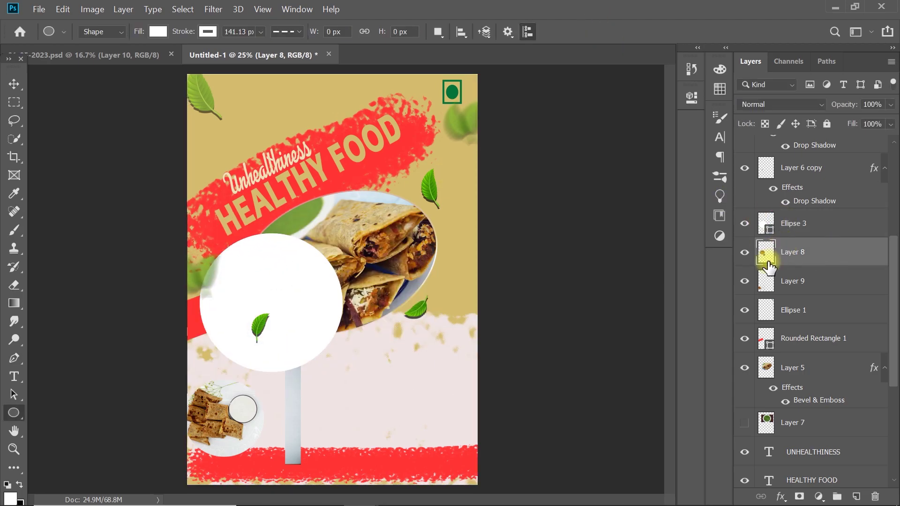
click(744, 224)
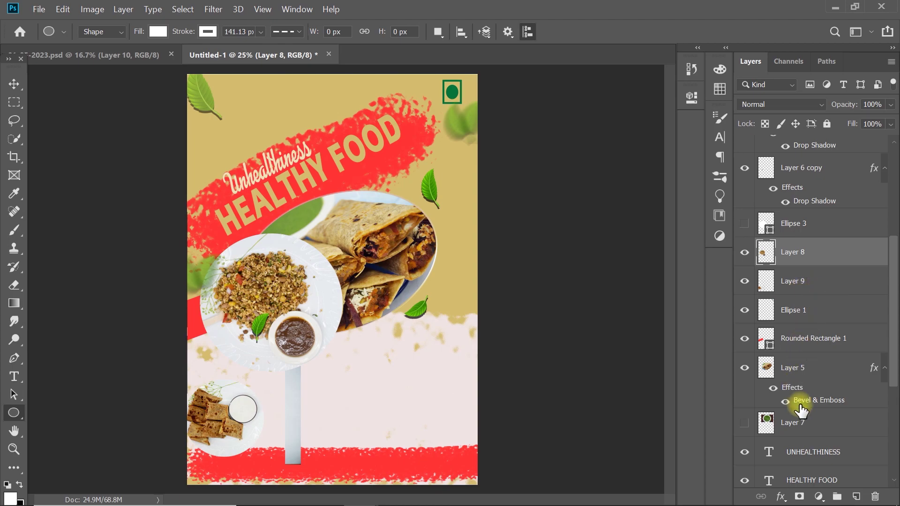
drag(800, 414, 812, 281)
click(740, 228)
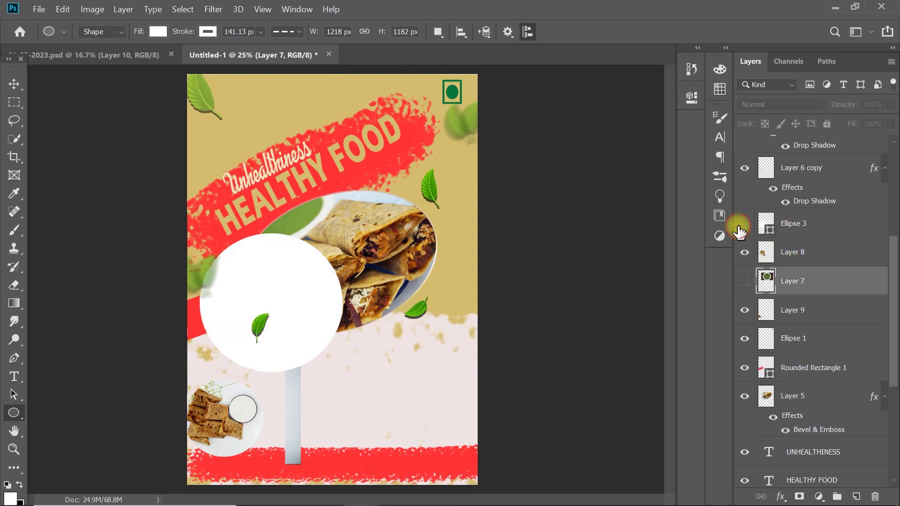
click(744, 281)
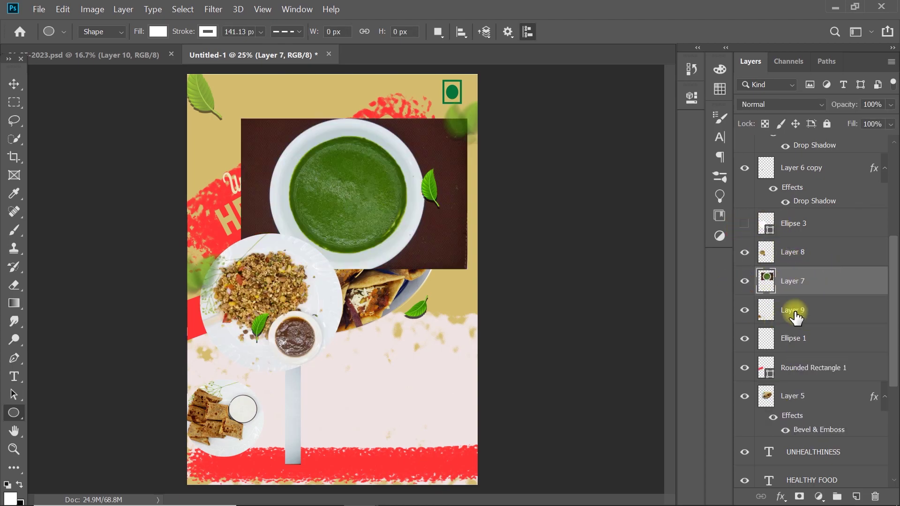
click(781, 256)
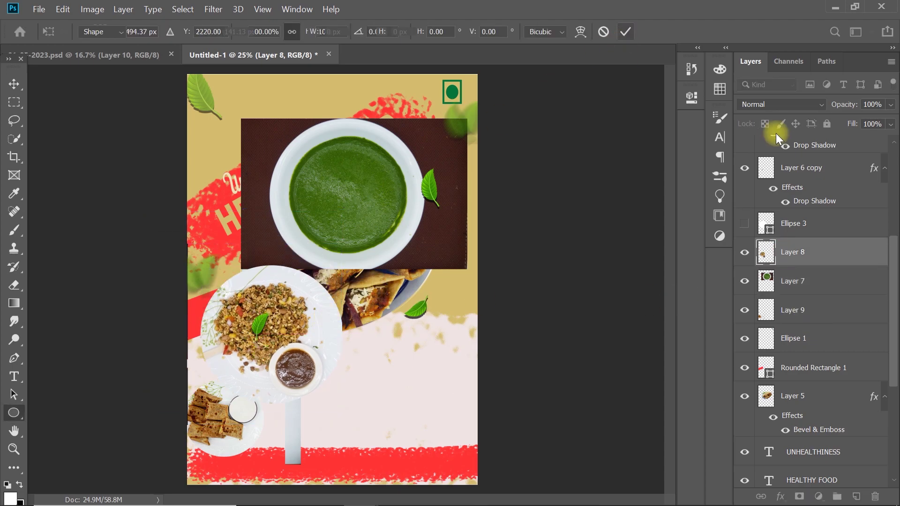
click(744, 223)
Step: Move the grain plate down and to the right, below the chutney photo
drag(291, 296, 369, 176)
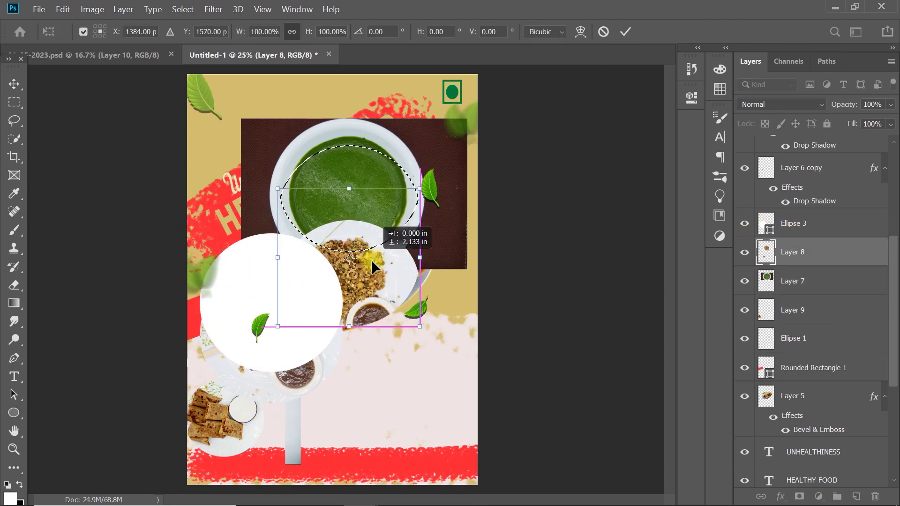
key(ctrl+t)
click(600, 33)
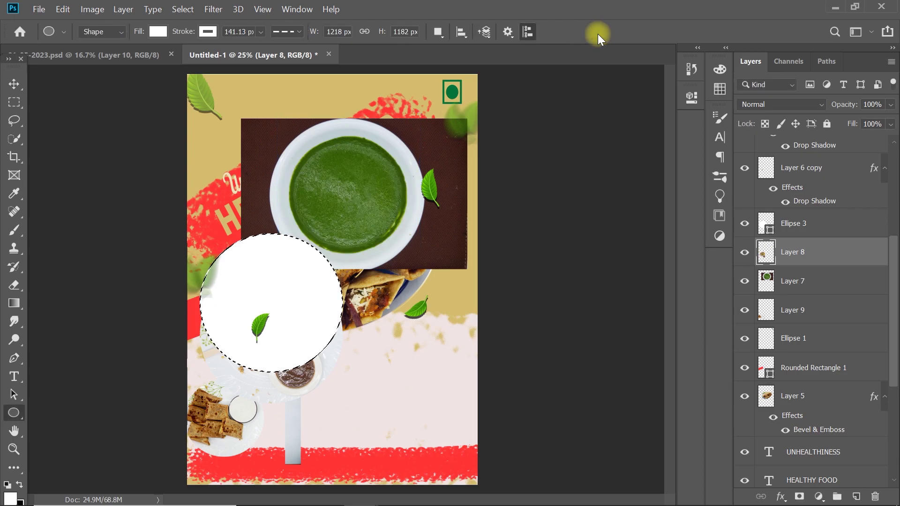
click(744, 224)
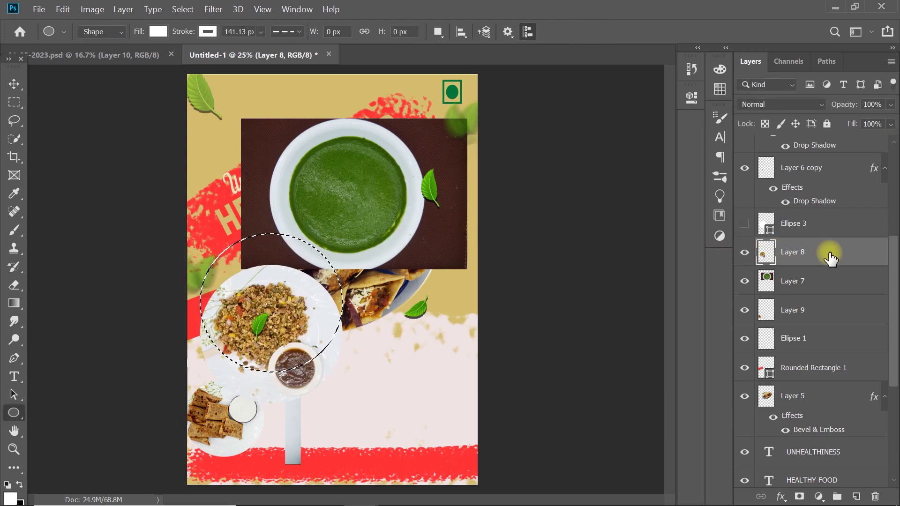
click(745, 224)
key(ctrl+t)
drag(299, 323, 404, 342)
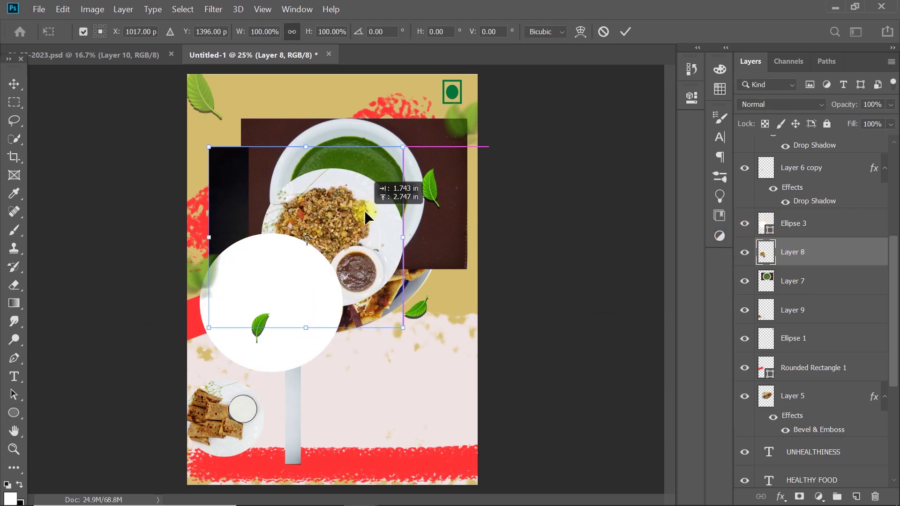
click(625, 37)
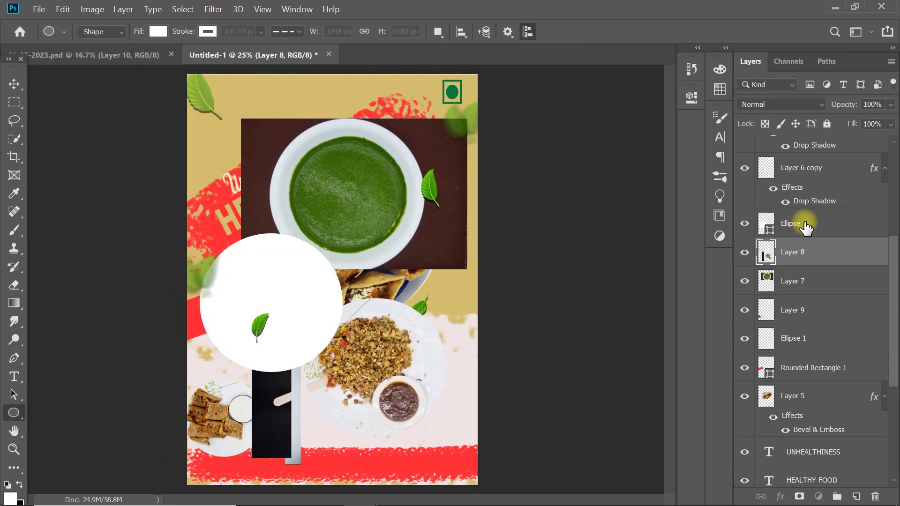
Step: Crop the green chutney photo to the white circle by deleting everything outside it
click(792, 223)
key(ctrl+t)
drag(315, 273, 389, 164)
click(587, 32)
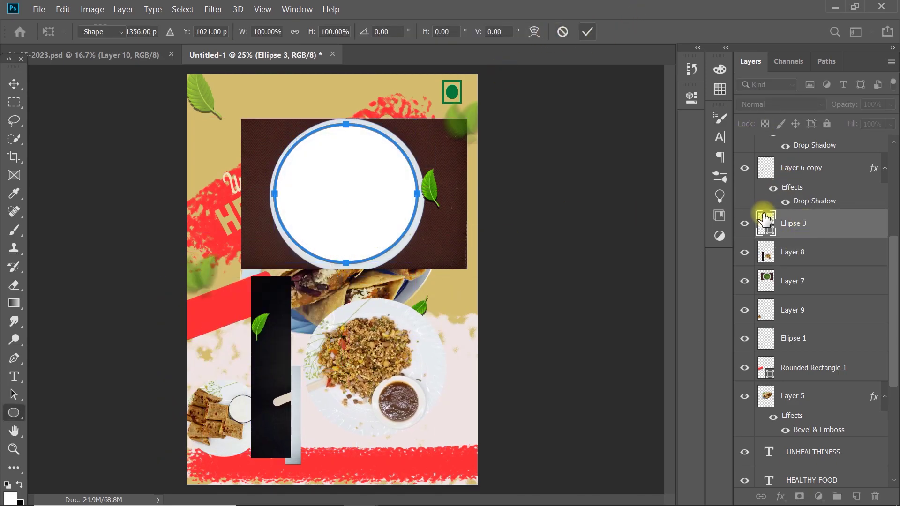
ctrl+click(766, 223)
click(773, 283)
key(ctrl+shift+i)
key(Delete)
key(ctrl+d)
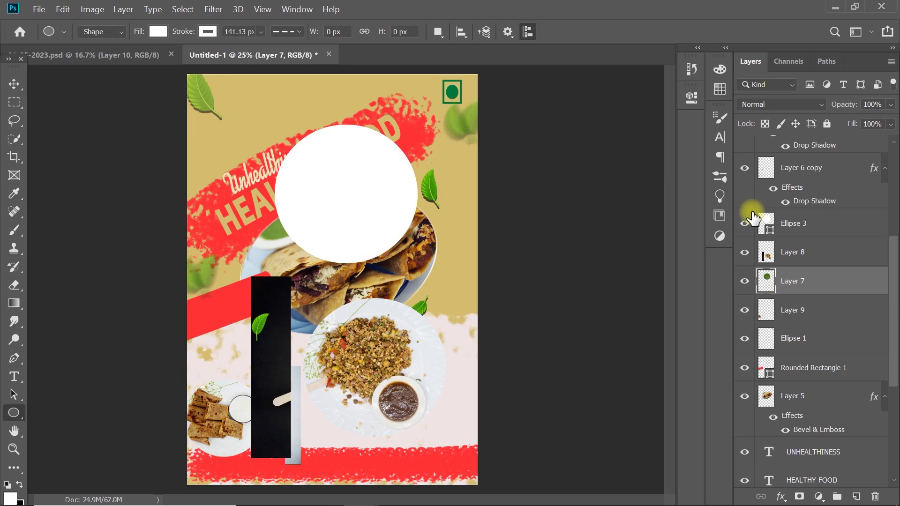
click(744, 223)
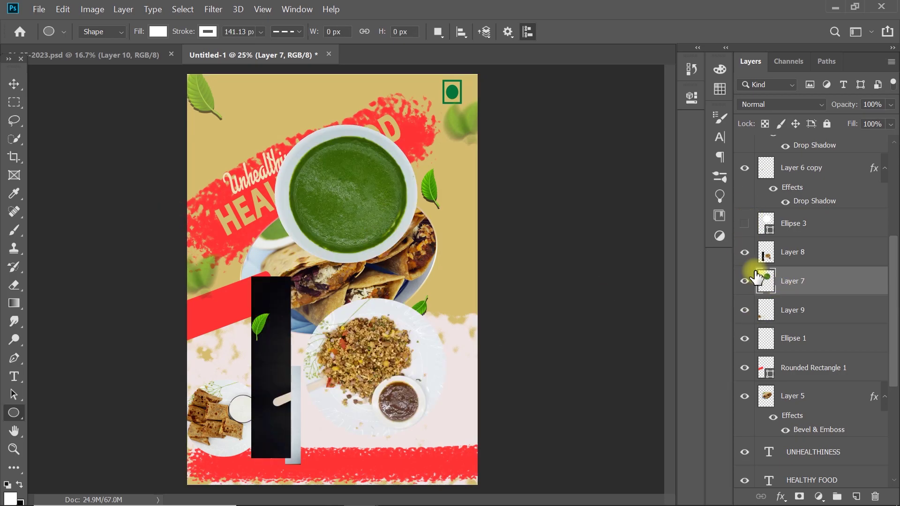
Step: Select the black strip on the grain plate layer and delete it
click(744, 310)
click(744, 252)
click(14, 103)
drag(341, 501, 302, 501)
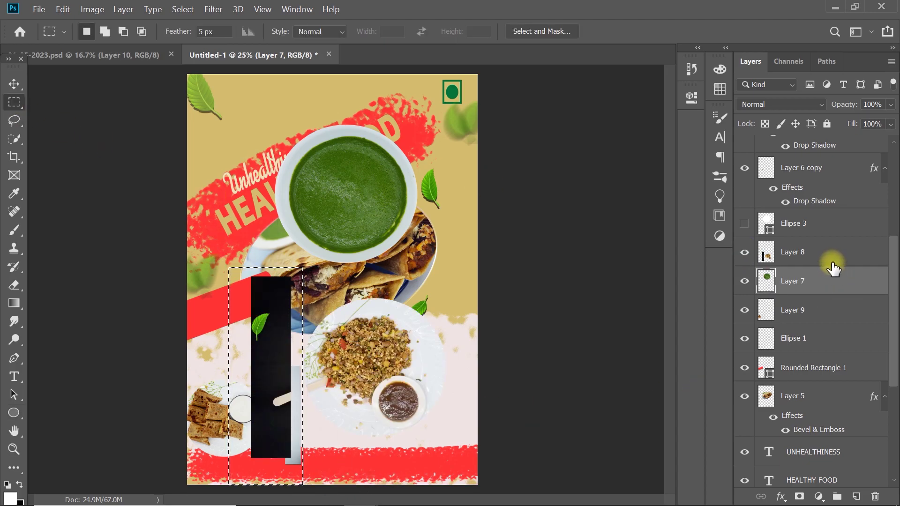
click(823, 251)
key(Delete)
key(ctrl+d)
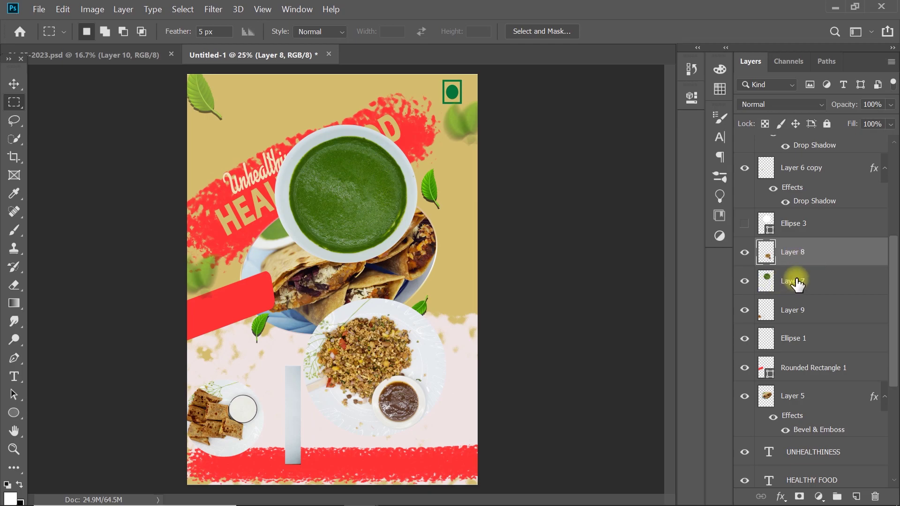
Step: Delete the grey vertical bar from the cracker plate, then shrink and centre it
click(792, 310)
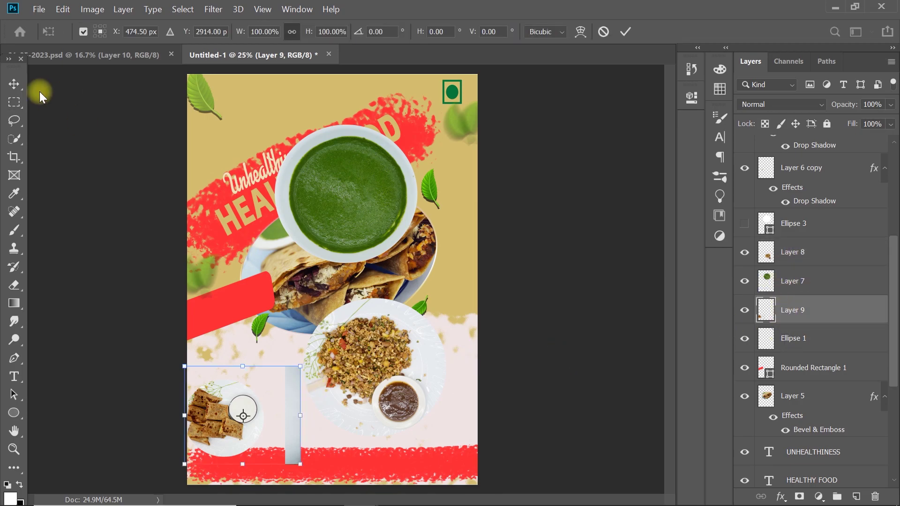
drag(359, 344, 280, 494)
key(Delete)
key(ctrl+d)
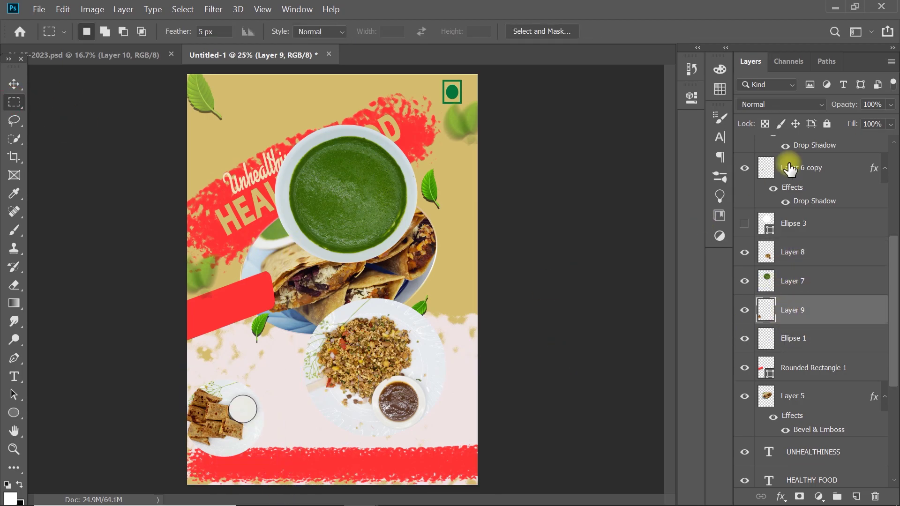
key(ctrl+t)
mouse_move(276, 375)
mouse_down()
mouse_move(226, 395)
mouse_move(206, 421)
mouse_move(289, 355)
mouse_up()
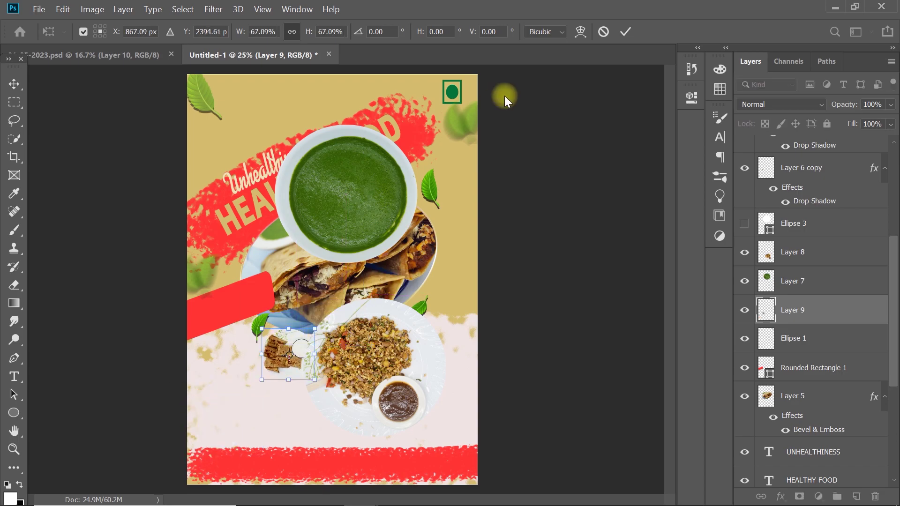
click(625, 32)
Step: Shrink the chutney bowl, and scale the grain plate to about a third beside the wraps
click(796, 280)
key(ctrl+t)
mouse_move(417, 125)
mouse_down()
mouse_move(341, 230)
mouse_move(371, 301)
mouse_up()
click(625, 31)
click(792, 252)
key(ctrl+t)
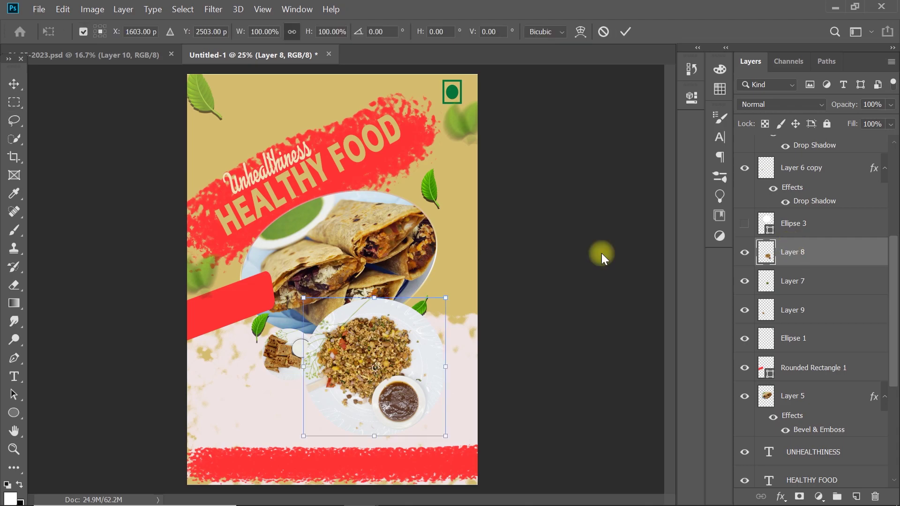
drag(446, 298, 371, 365)
mouse_move(338, 402)
mouse_down()
mouse_move(436, 281)
mouse_move(451, 276)
mouse_move(467, 295)
mouse_up()
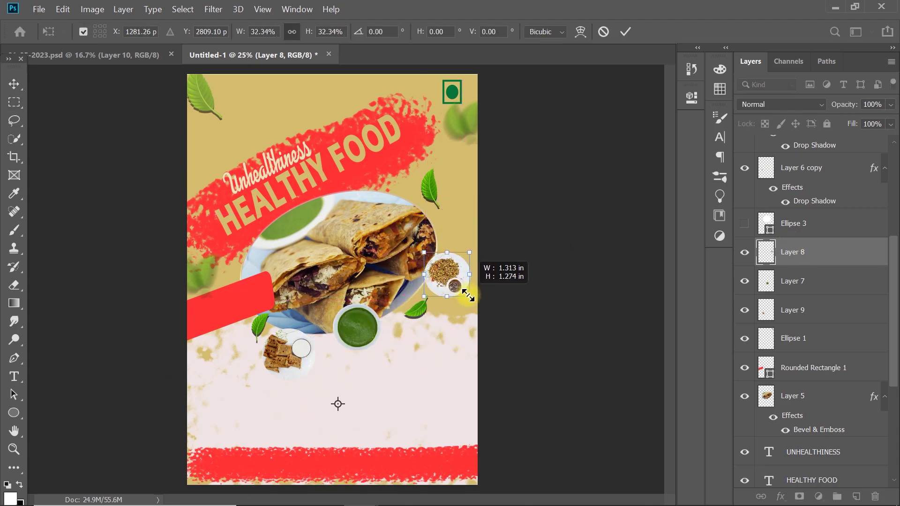
click(625, 32)
Step: Move the chutney bowl beside the wraps, shrink the cracker plate slightly, and select both layers
click(791, 281)
key(ctrl+t)
drag(358, 322, 421, 306)
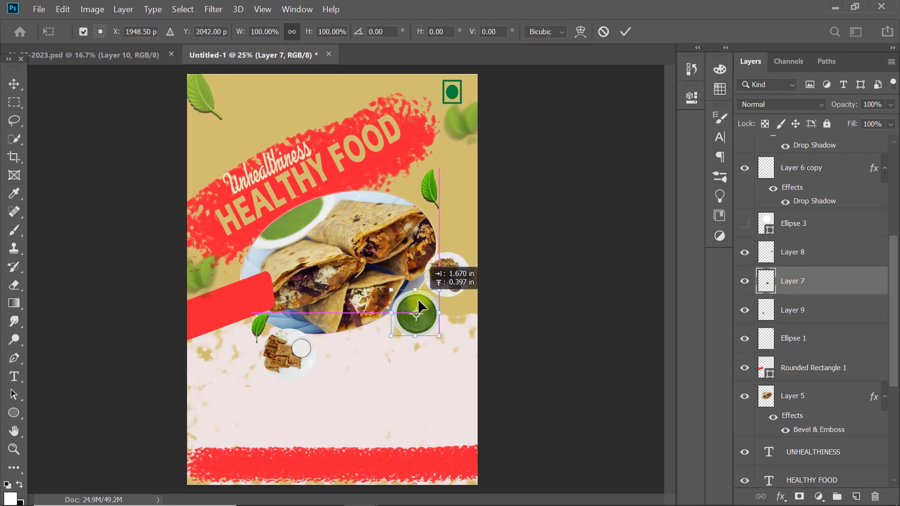
click(625, 32)
click(792, 310)
key(ctrl+t)
drag(315, 381, 311, 373)
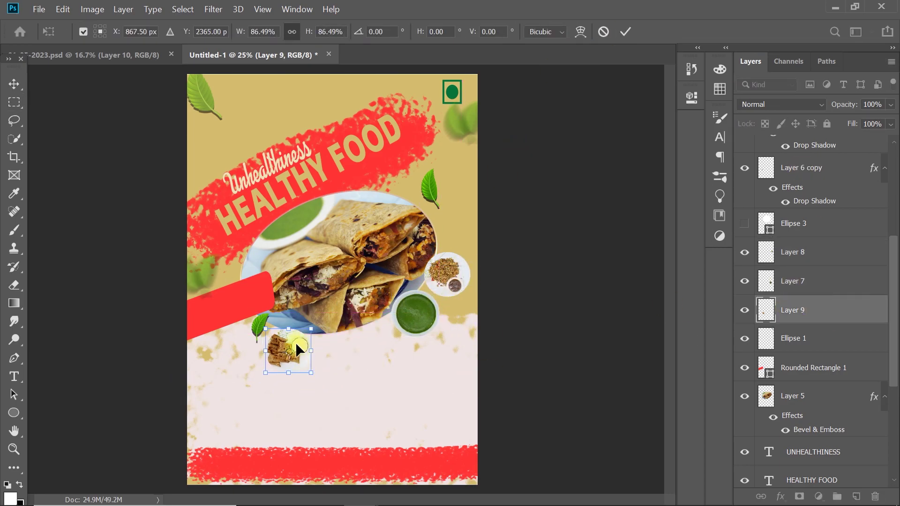
click(626, 29)
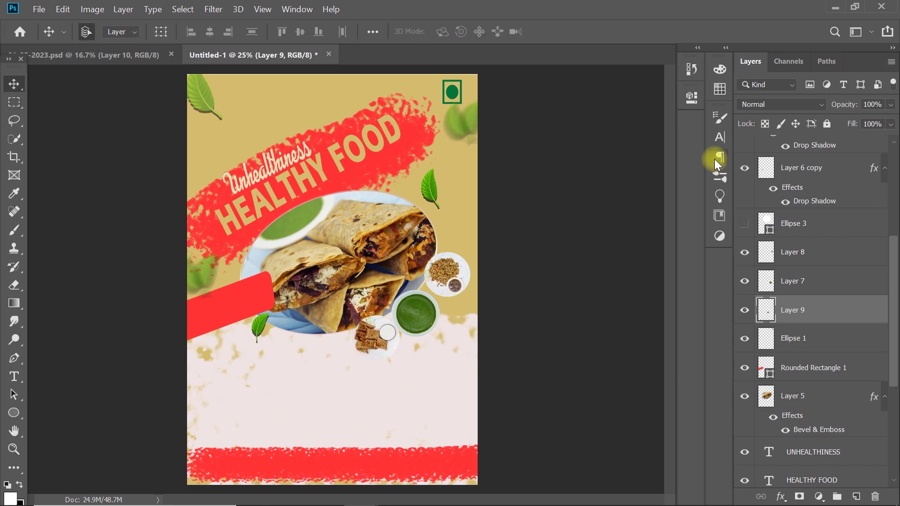
click(792, 283)
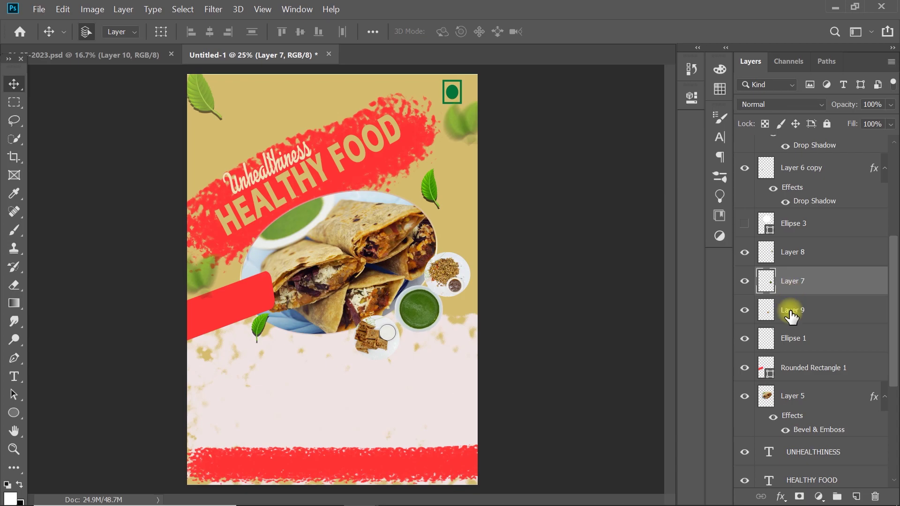
click(812, 318)
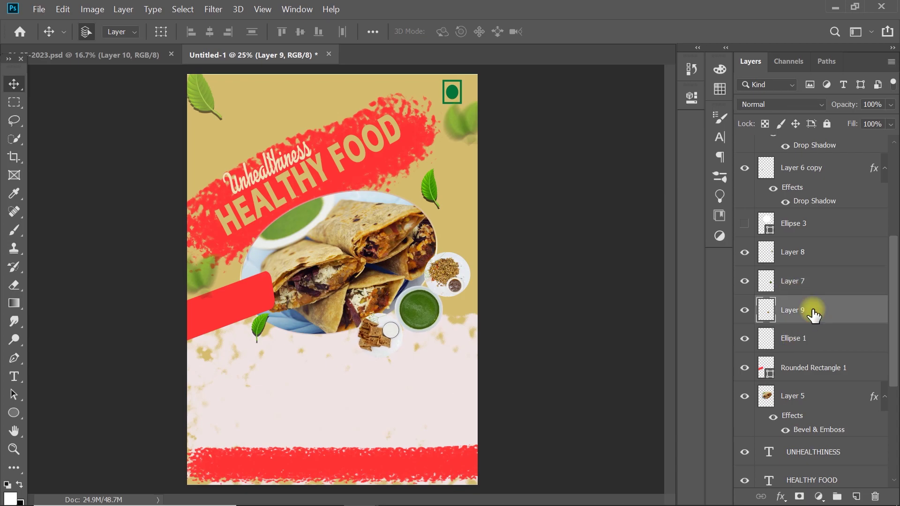
Step: Merge the three plate layers into a single layer
shift+click(814, 255)
right_click(813, 255)
click(642, 426)
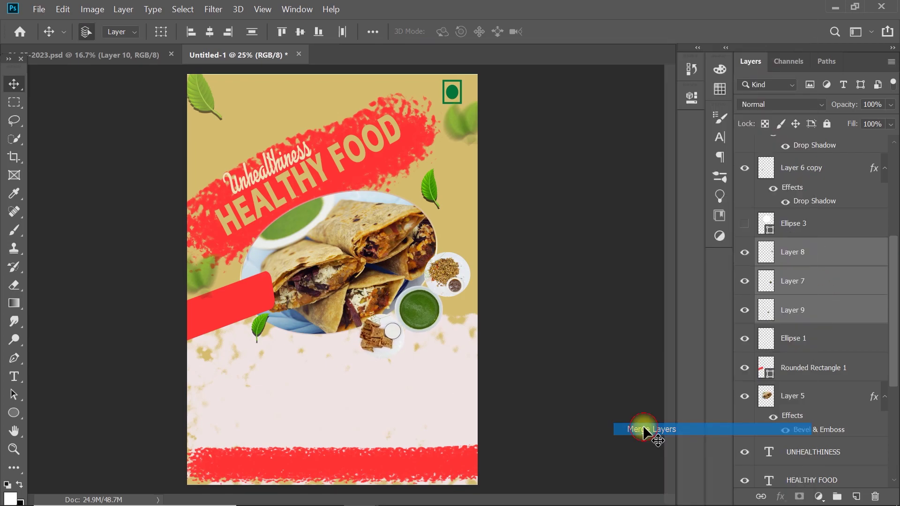
Step: Give the merged plate layer a thicker white stroke at 100% opacity
double_click(863, 251)
click(372, 209)
mouse_move(457, 86)
mouse_down()
mouse_move(623, 73)
mouse_move(322, 119)
mouse_up()
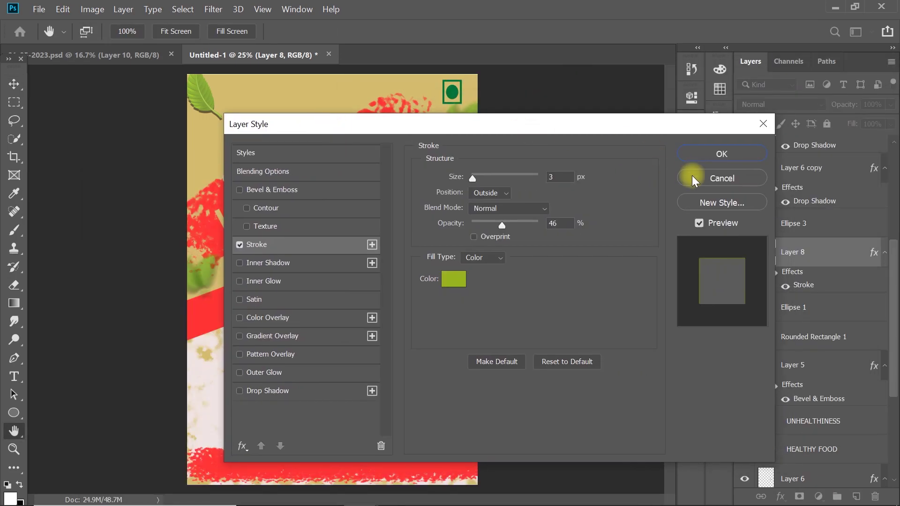
click(693, 177)
double_click(843, 252)
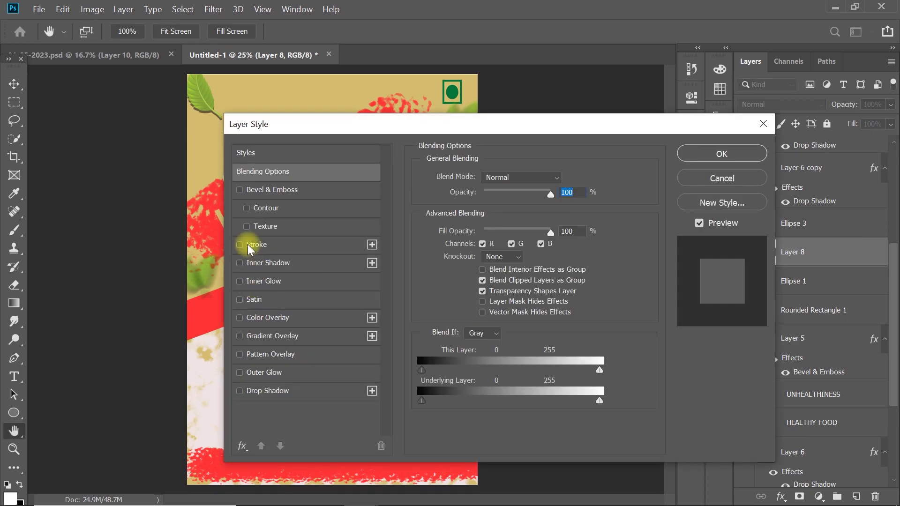
click(244, 240)
drag(458, 123, 729, 129)
drag(737, 182, 748, 182)
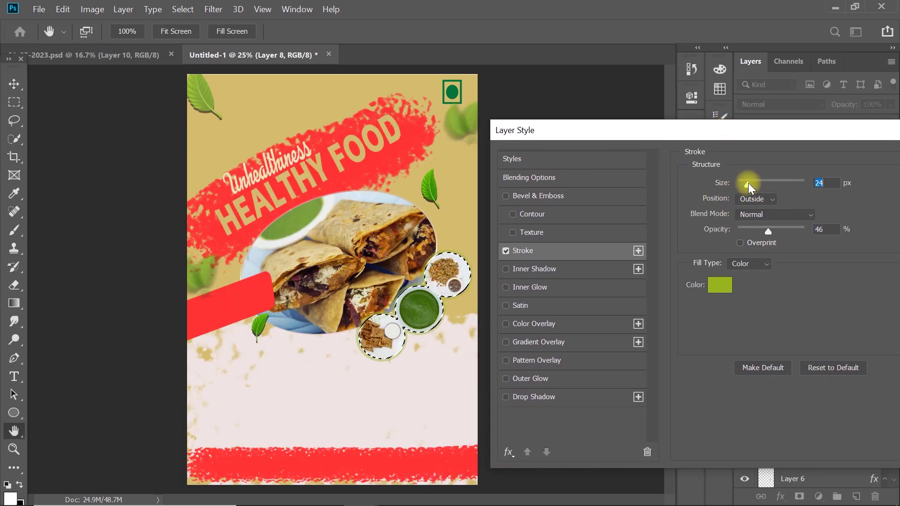
drag(768, 230, 804, 230)
click(720, 284)
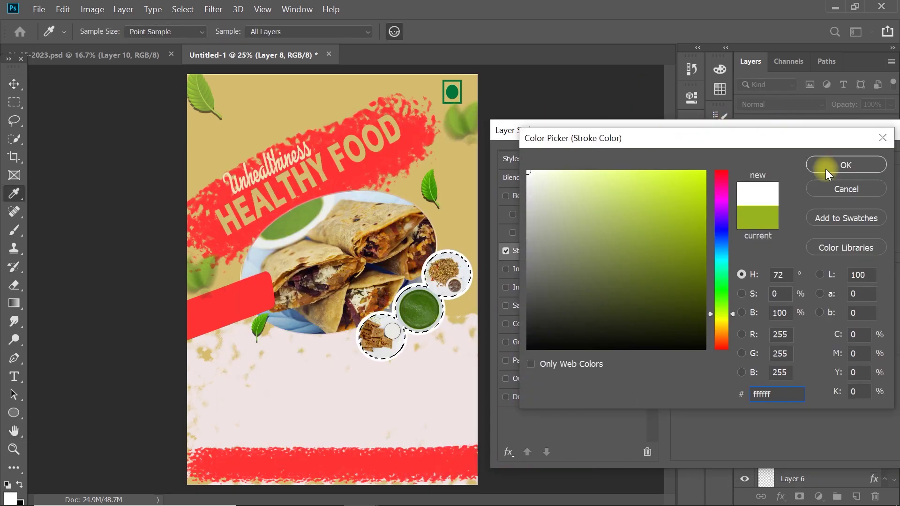
click(826, 174)
drag(562, 129, 466, 161)
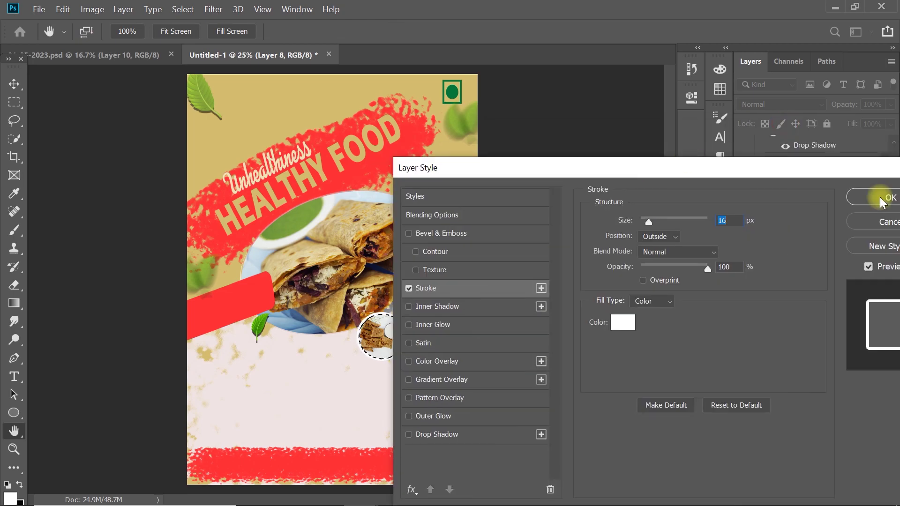
click(867, 194)
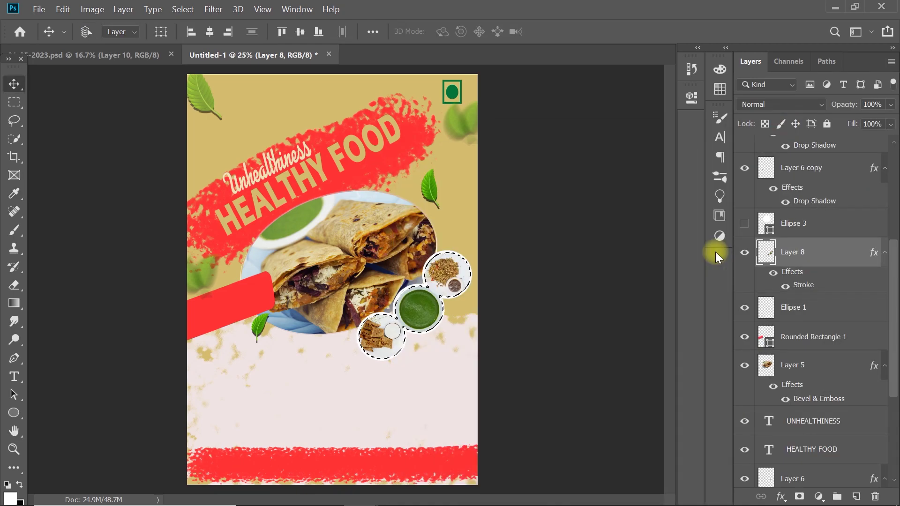
Step: Add a white 100%-opacity outline to the burrito photo and hide the red rounded rectangle
click(849, 349)
double_click(857, 364)
click(375, 282)
click(568, 316)
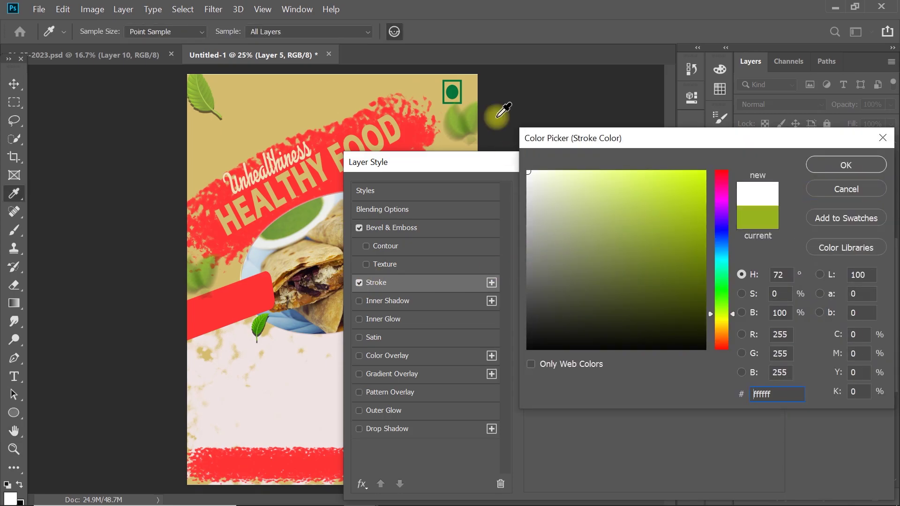
click(802, 166)
drag(600, 218, 601, 216)
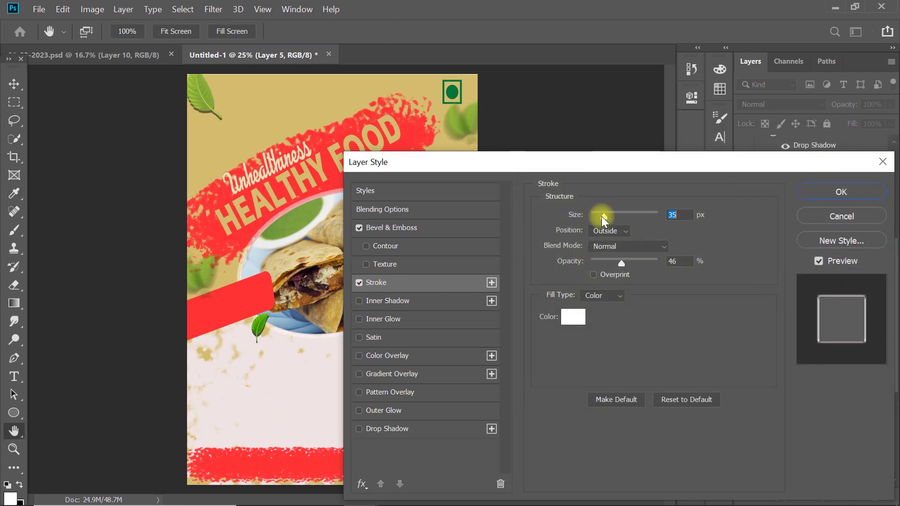
drag(621, 264, 656, 263)
click(841, 192)
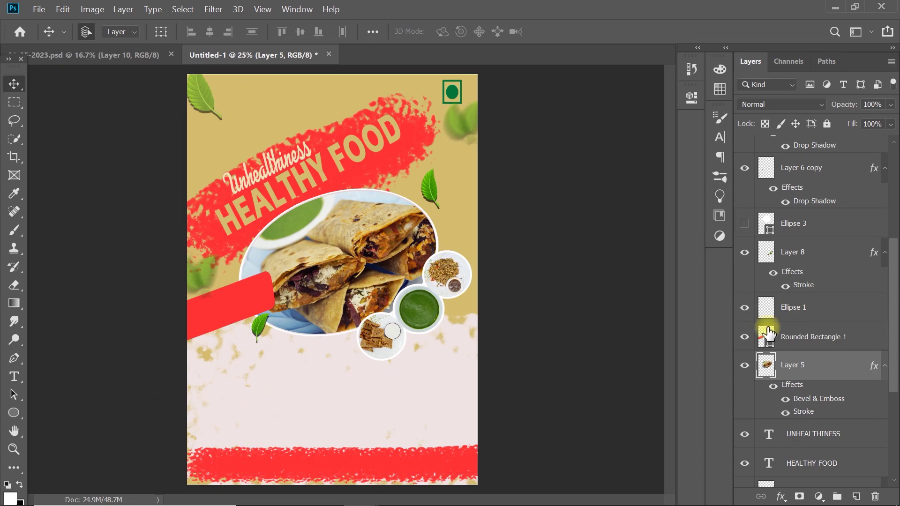
click(744, 336)
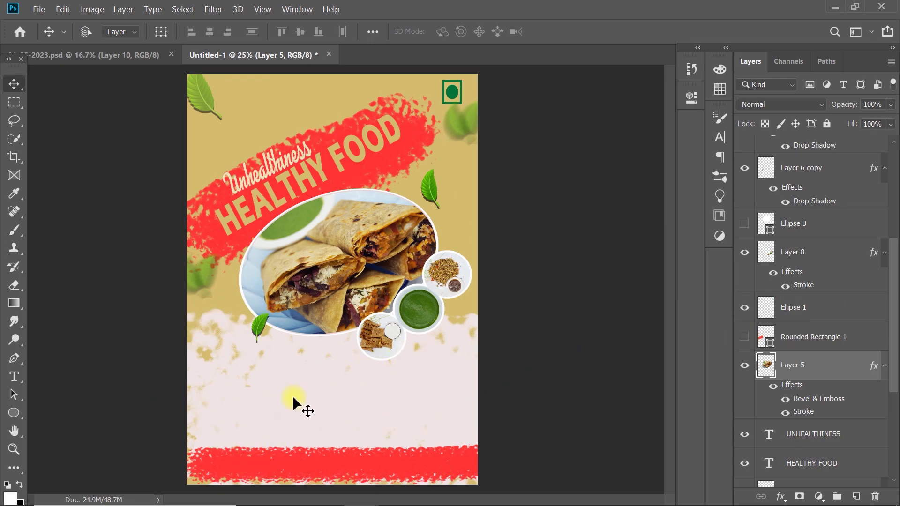
key(ctrl+o)
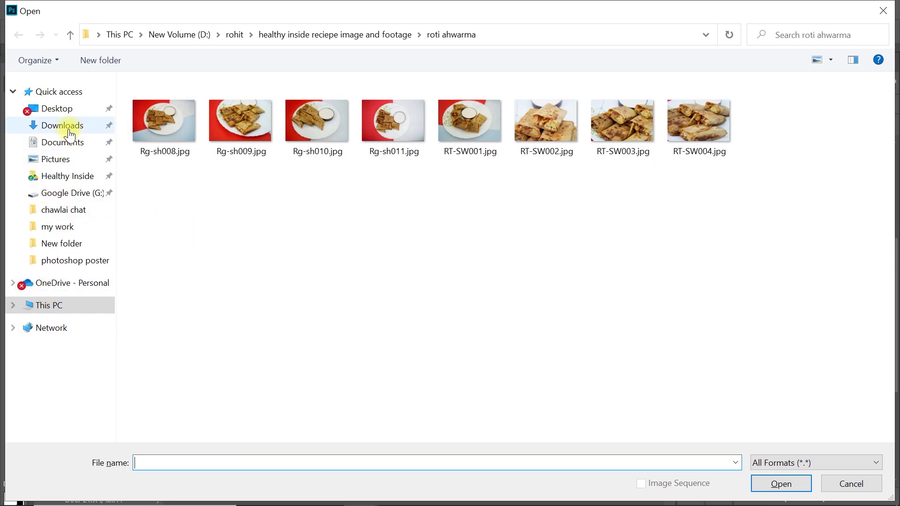
click(71, 143)
click(62, 125)
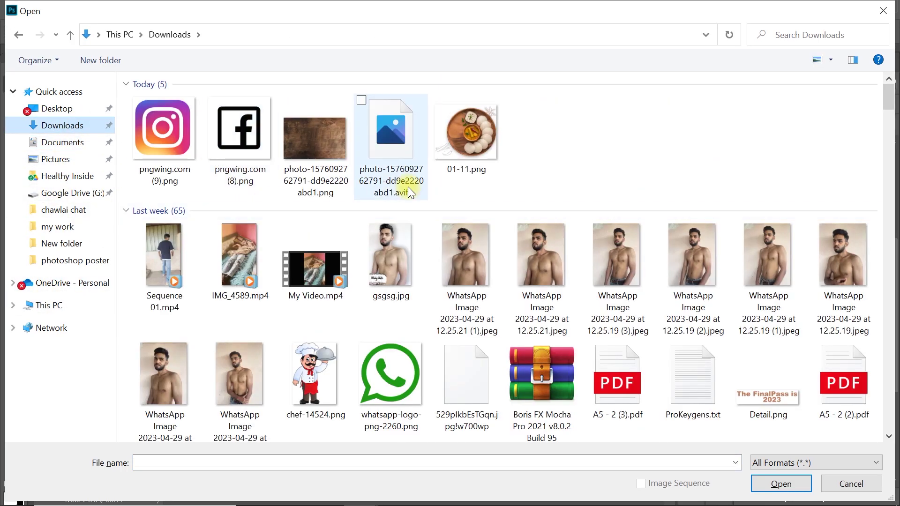
mouse_move(887, 89)
mouse_down()
mouse_move(887, 135)
mouse_move(890, 123)
mouse_up()
scroll(515, 235, up, 10)
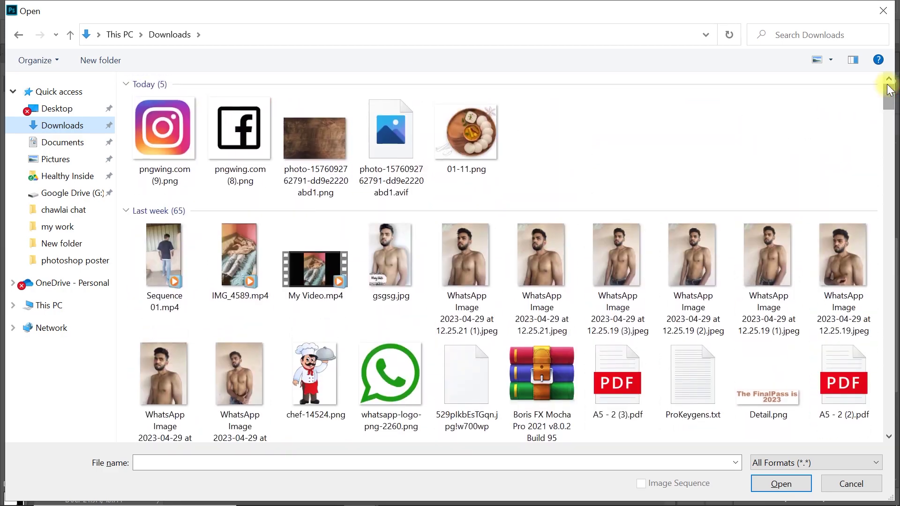
click(19, 34)
key(alt+Up)
double_click(422, 257)
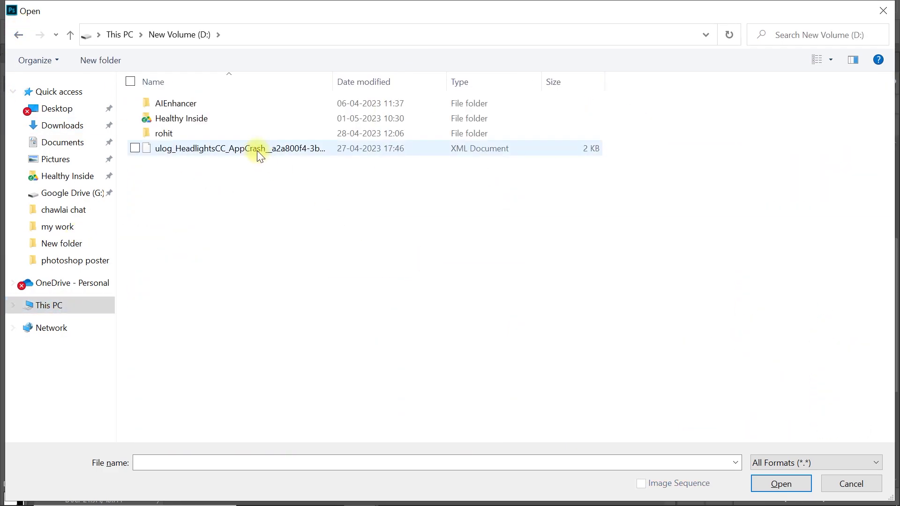
double_click(201, 133)
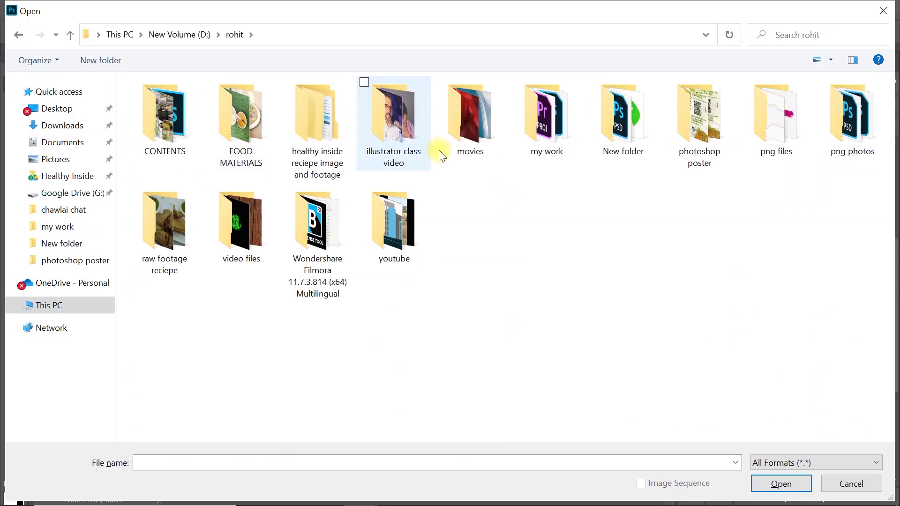
double_click(317, 117)
click(49, 305)
click(65, 125)
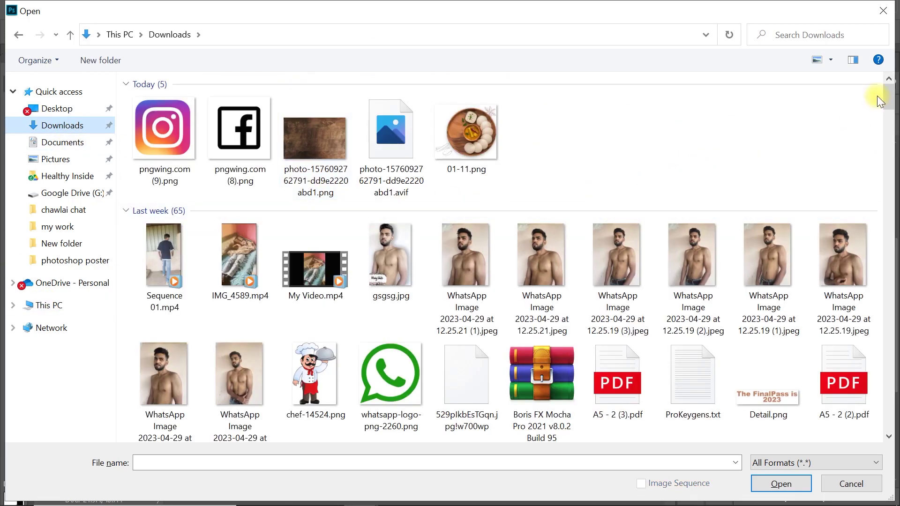
drag(887, 91, 888, 137)
double_click(404, 263)
scroll(611, 377, down, 15)
scroll(611, 377, down, 15)
key(alt+Left)
drag(888, 136, 889, 256)
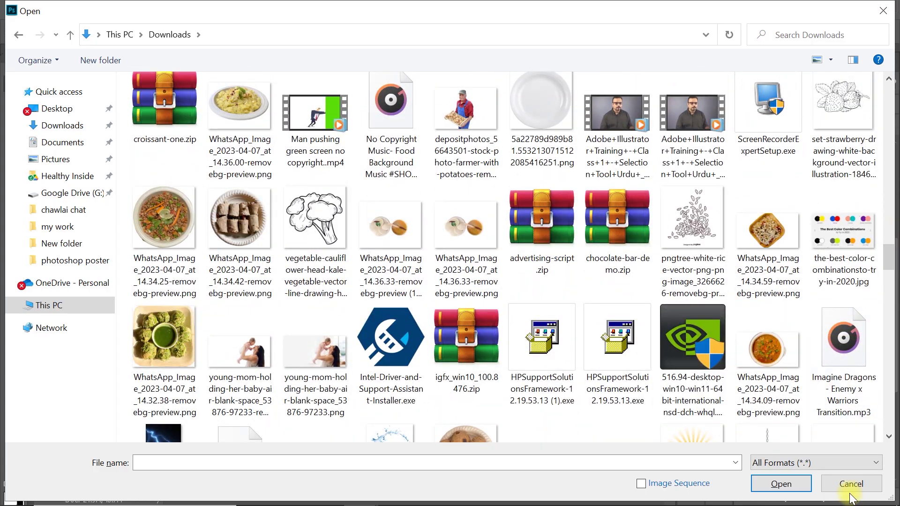
click(849, 490)
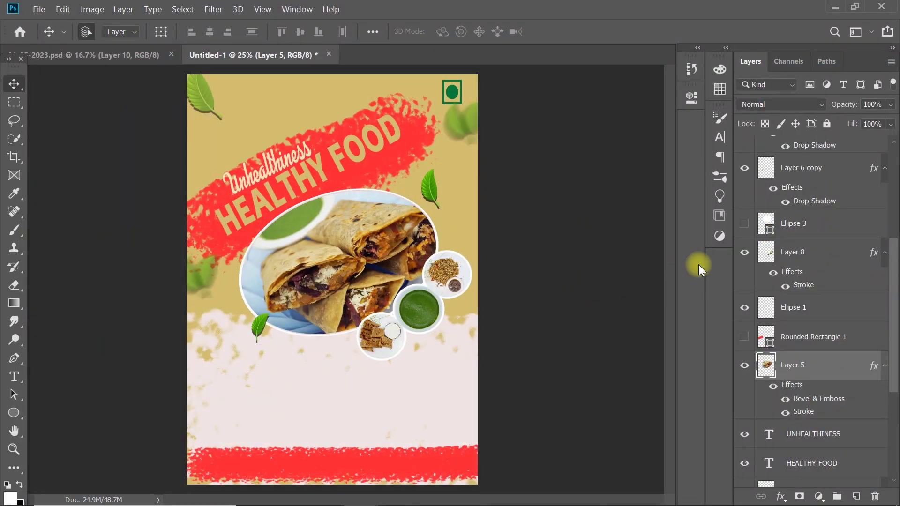
scroll(813, 314, up, 5)
click(791, 446)
Step: Enlarge Layer 8's circles to 114.59%, shift and warp them, then browse Downloads for images
key(ctrl+t)
drag(470, 253, 486, 237)
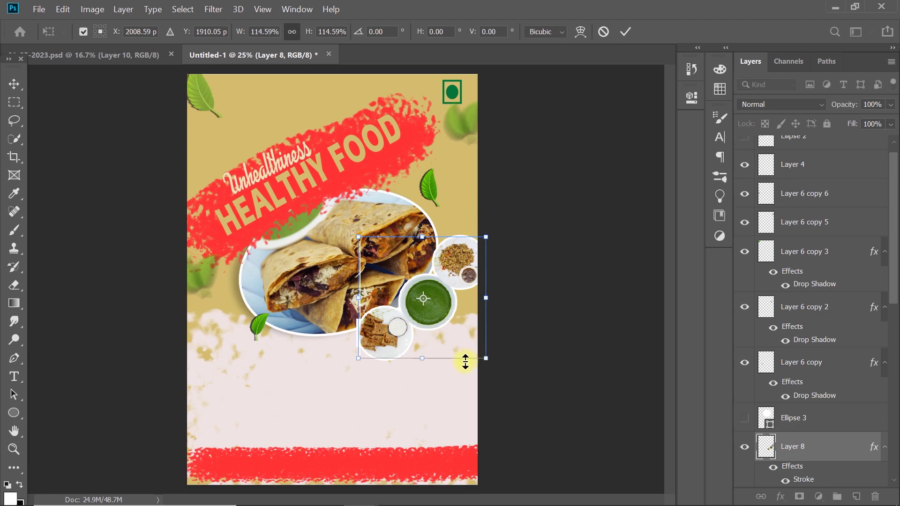
drag(465, 360, 448, 335)
right_click(449, 336)
click(475, 224)
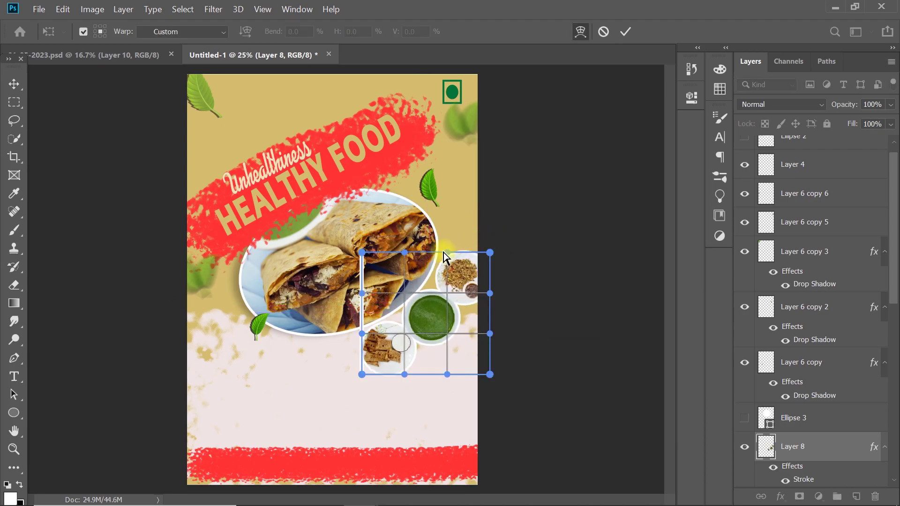
key(Return)
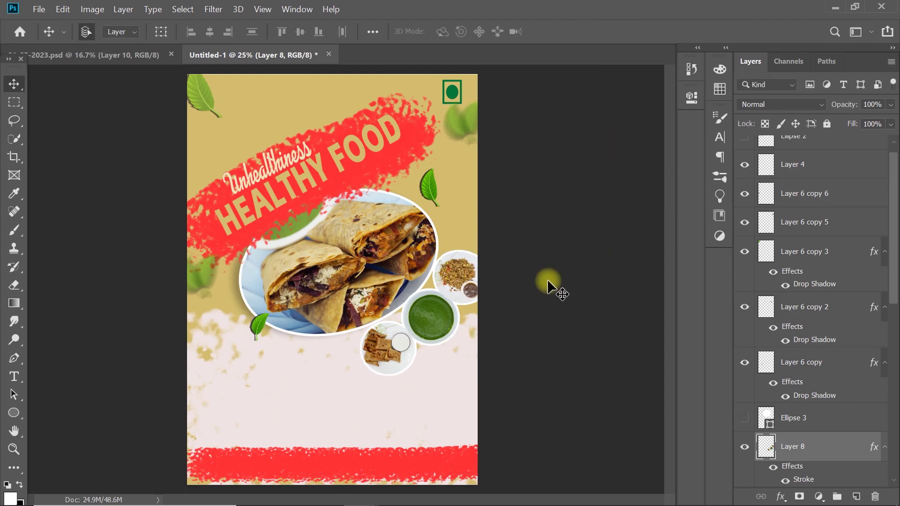
key(ctrl+o)
click(62, 125)
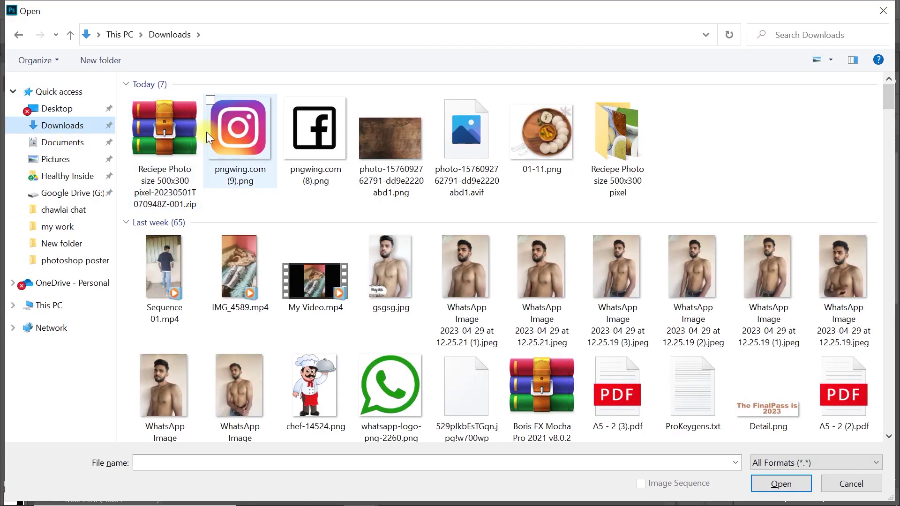
Step: Open all the recipe photos from the 'Reciepe Photo size 500x300 pixel' folder
double_click(609, 141)
key(ctrl+a)
click(780, 483)
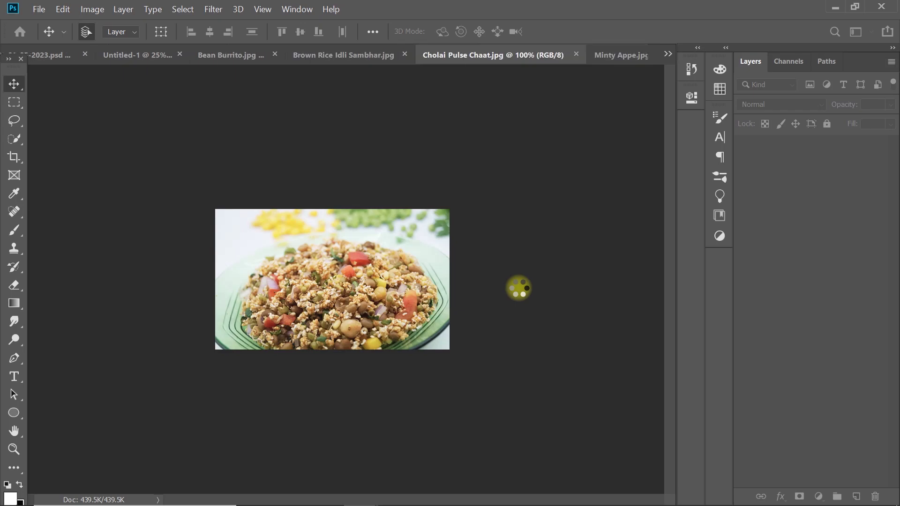
click(703, 74)
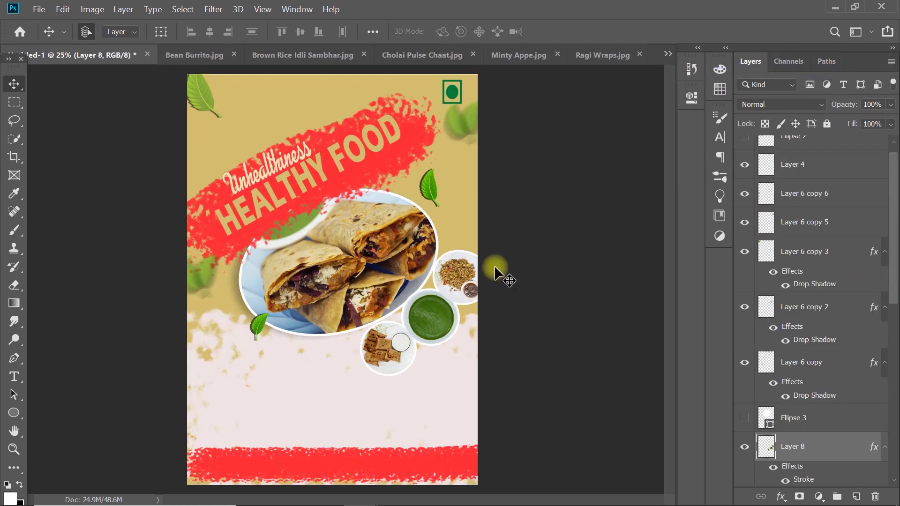
key(ctrl+o)
key(ctrl+a)
double_click(751, 6)
click(423, 8)
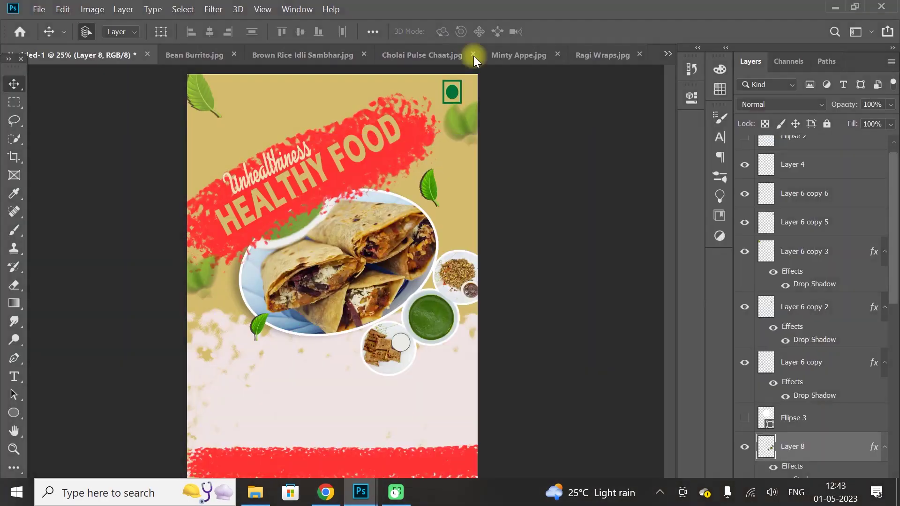
Step: Copy the Cholai Pulse Chaat, Ragi Wraps, Brown Rice Idli, roti shwarma and Bean Burrito photos into the poster
drag(473, 55, 705, 82)
drag(529, 209, 334, 361)
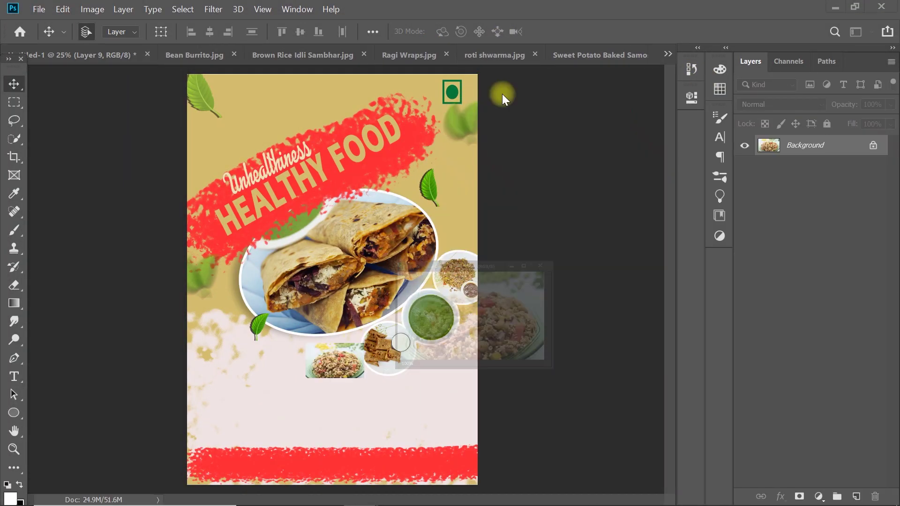
drag(586, 188, 386, 333)
drag(416, 55, 581, 130)
drag(562, 196, 350, 355)
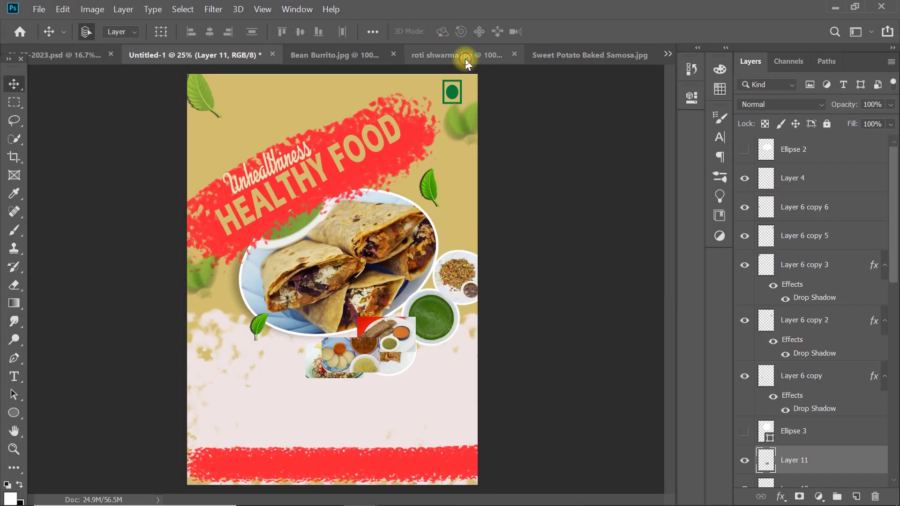
drag(465, 58, 525, 131)
drag(647, 167, 388, 293)
drag(420, 60, 536, 135)
drag(539, 211, 384, 322)
click(638, 143)
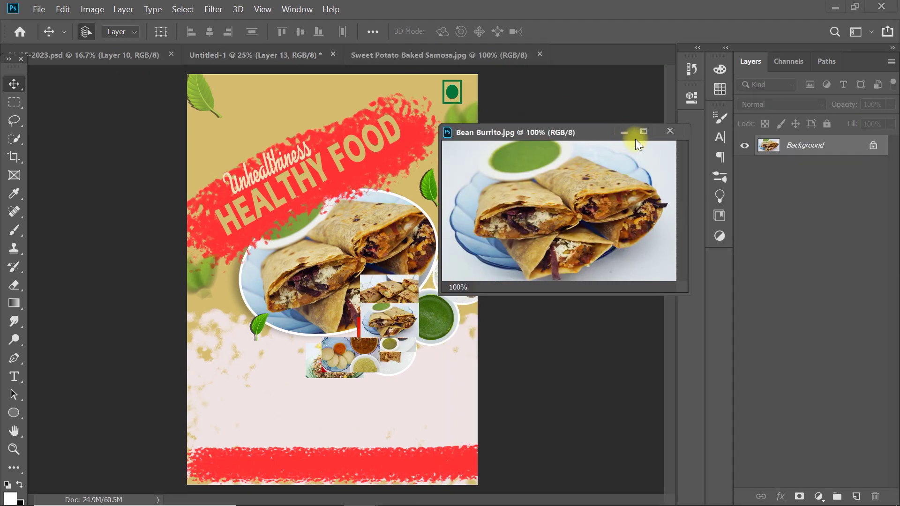
click(630, 133)
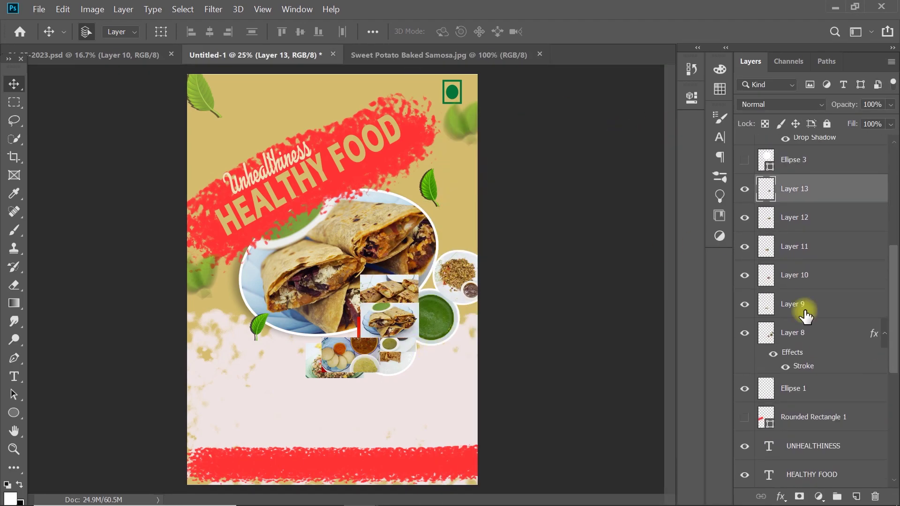
Step: Enlarge the rice salad photo to the grid's top left and move the next photo lower left
click(796, 304)
key(ctrl+t)
drag(328, 361, 211, 372)
mouse_move(269, 384)
mouse_down()
mouse_move(281, 396)
mouse_move(253, 365)
mouse_up()
key(Return)
click(797, 275)
key(ctrl+t)
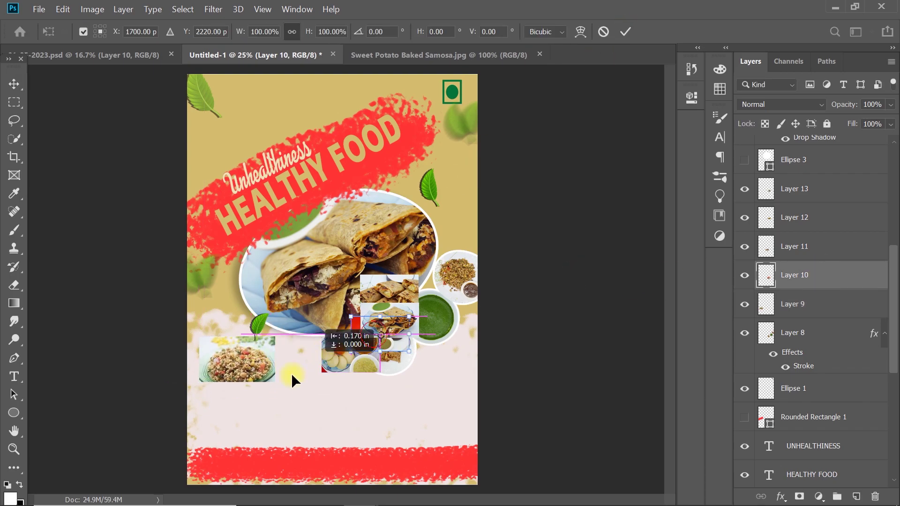
mouse_move(292, 387)
mouse_down()
mouse_move(217, 424)
mouse_move(277, 435)
mouse_up()
click(625, 32)
Step: Place the idli photo top-middle, another photo lower-middle, and the Bean Burrito photo top-right
click(797, 246)
key(ctrl+t)
mouse_move(349, 356)
mouse_down()
mouse_move(332, 362)
mouse_move(375, 381)
mouse_up()
click(625, 32)
click(796, 217)
key(ctrl+t)
mouse_move(400, 300)
mouse_down()
mouse_move(342, 420)
mouse_move(377, 440)
mouse_up()
key(Return)
key(ctrl+t)
click(625, 32)
click(796, 188)
key(ctrl+t)
mouse_move(405, 312)
mouse_down()
mouse_move(451, 343)
mouse_move(442, 347)
mouse_move(470, 380)
mouse_up()
Step: Apply the Bean Burrito photo's placement and discard a duplicate Brown Rice Idli Sambhar photo
click(624, 32)
key(ctrl+o)
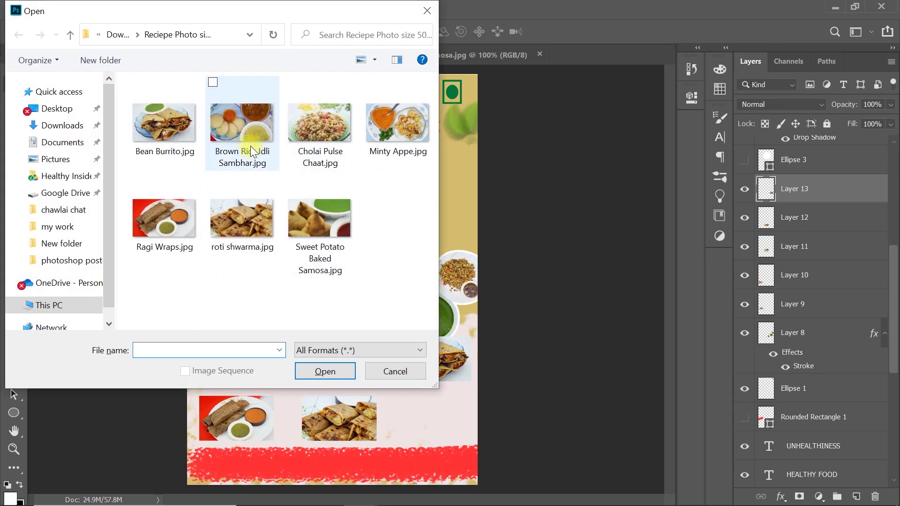
double_click(252, 116)
click(660, 129)
Step: Add the Sweet Potato Baked Samosa photo to the poster's lower right and finalize Layer 13's resize
key(ctrl+o)
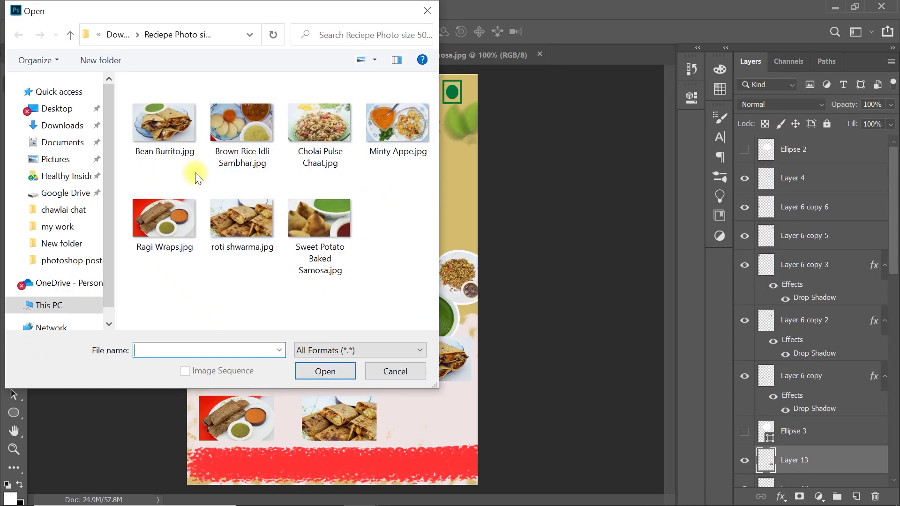
double_click(325, 213)
drag(414, 58, 422, 121)
click(558, 248)
mouse_move(558, 248)
mouse_down()
mouse_move(433, 417)
mouse_move(470, 439)
mouse_up()
click(637, 120)
key(ctrl+t)
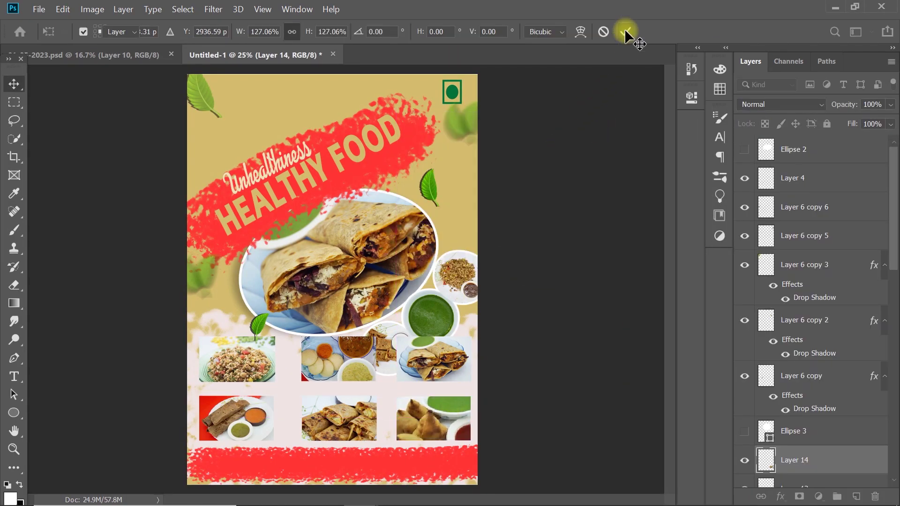
key(ctrl+t)
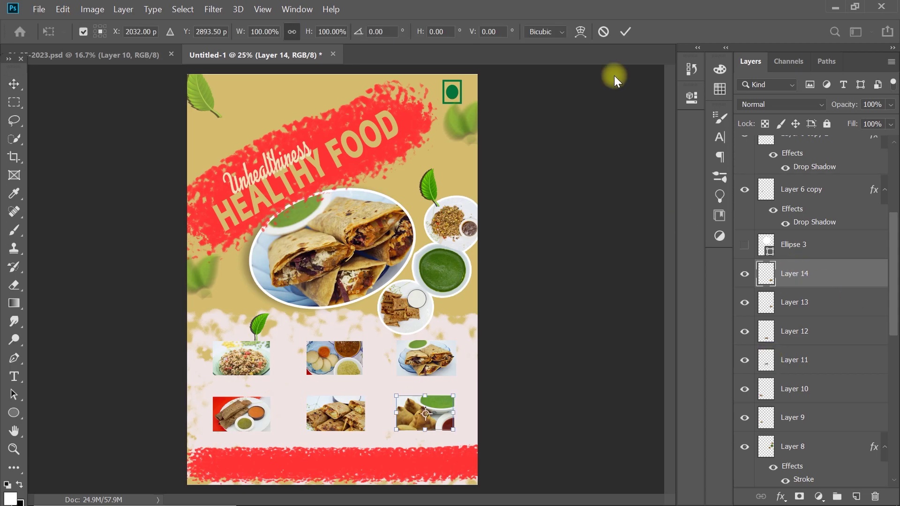
click(628, 40)
key(alt+bracketleft)
key(ctrl+t)
key(Return)
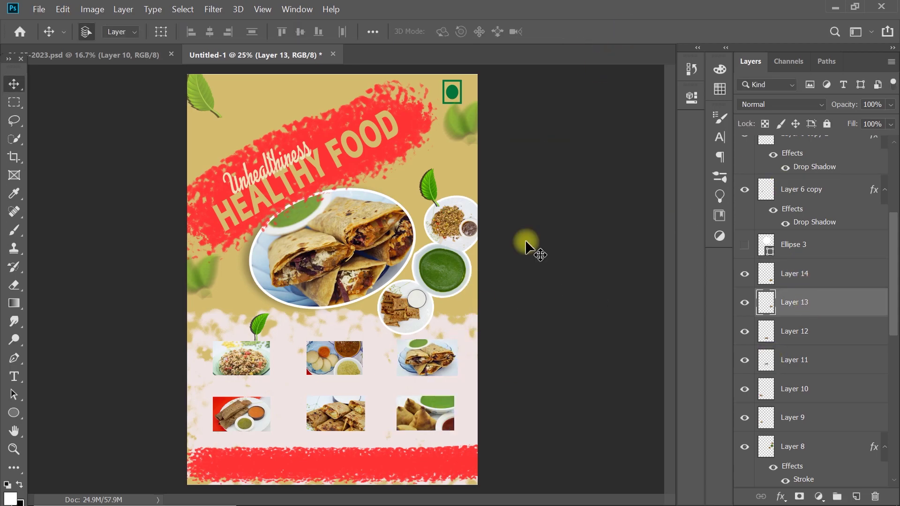
Step: Nudge the Layer 10 and Layer 12 photos left to align the grid columns
click(790, 415)
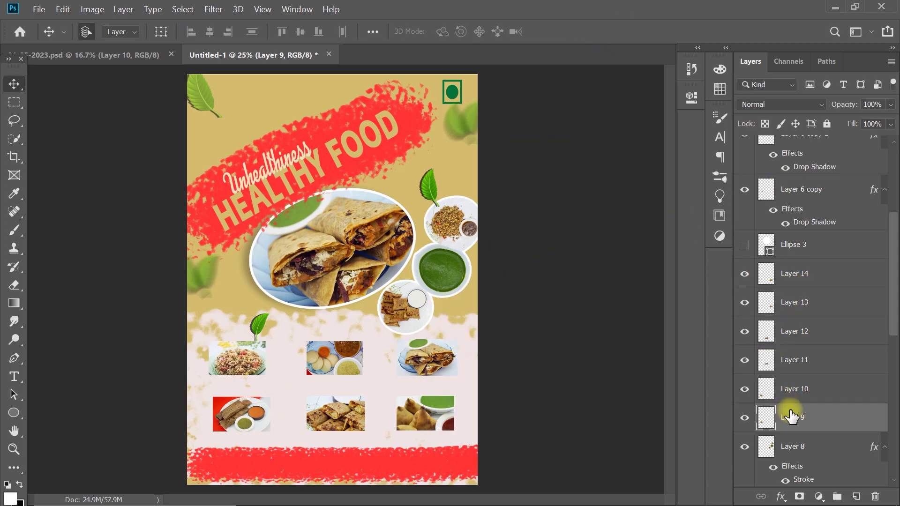
click(814, 391)
key(shift+Left)
key(shift+Left)
key(shift+Left)
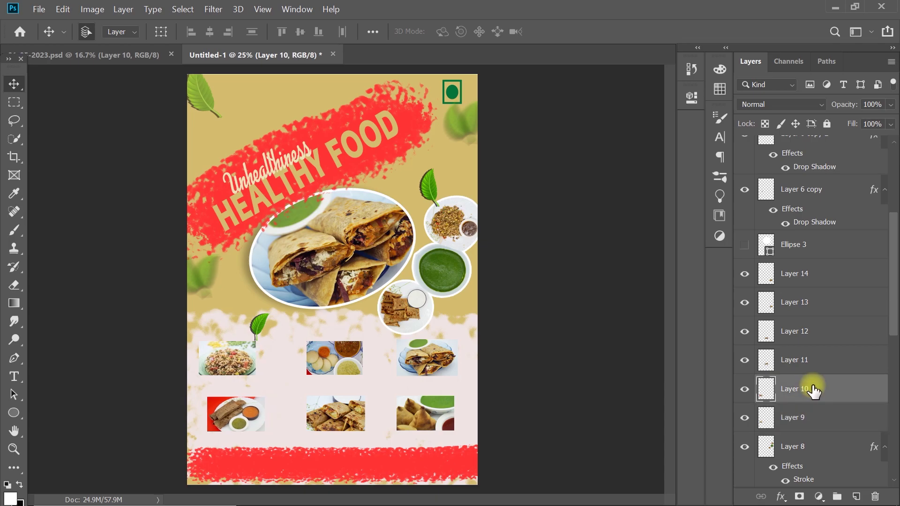
key(shift+Left)
click(864, 361)
key(shift+Left)
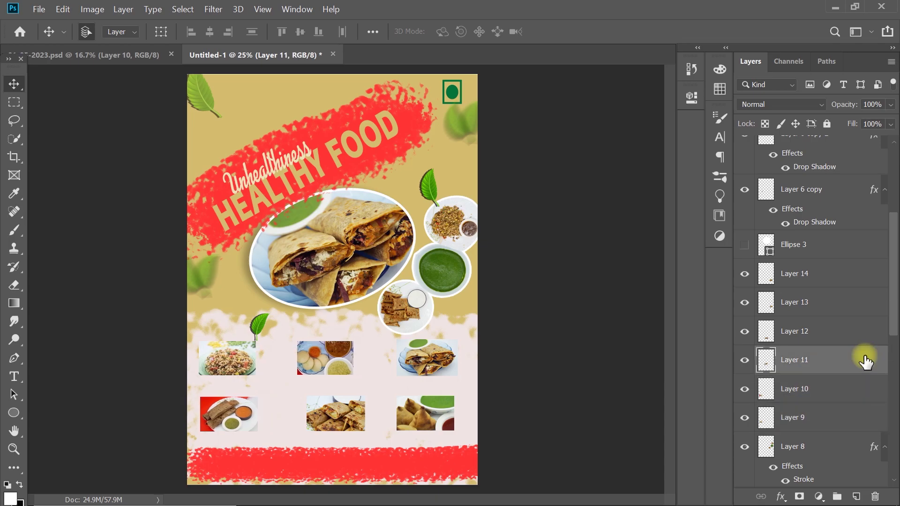
click(834, 330)
key(shift+Left)
key(shift+Left)
Step: Nudge Layer 13's wrap photo and Layer 12's photo further left, then zoom out to check the grid
click(816, 303)
key(shift+Left)
key(shift+Left)
key(shift+Left)
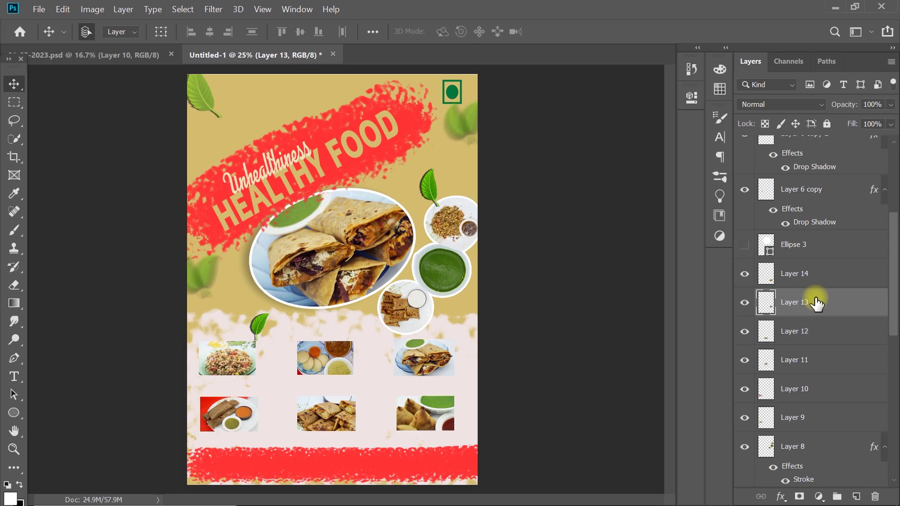
click(816, 285)
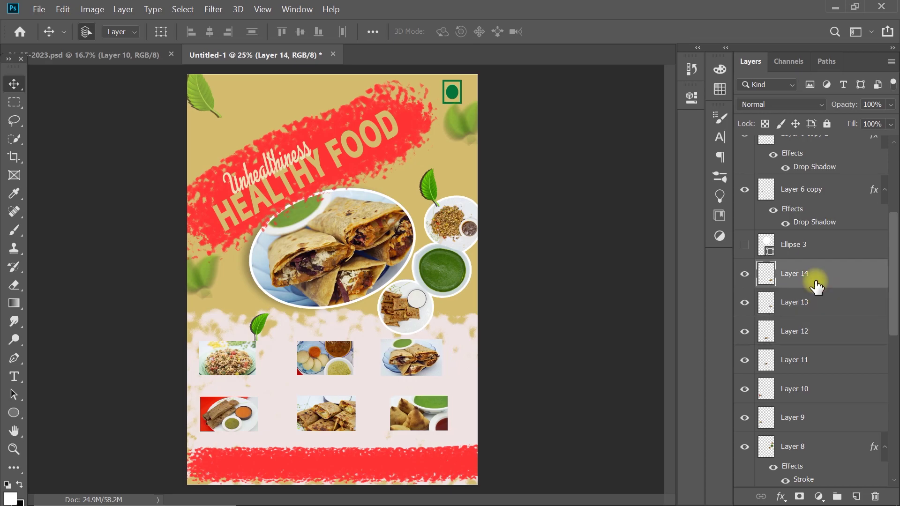
click(791, 338)
key(shift+Left)
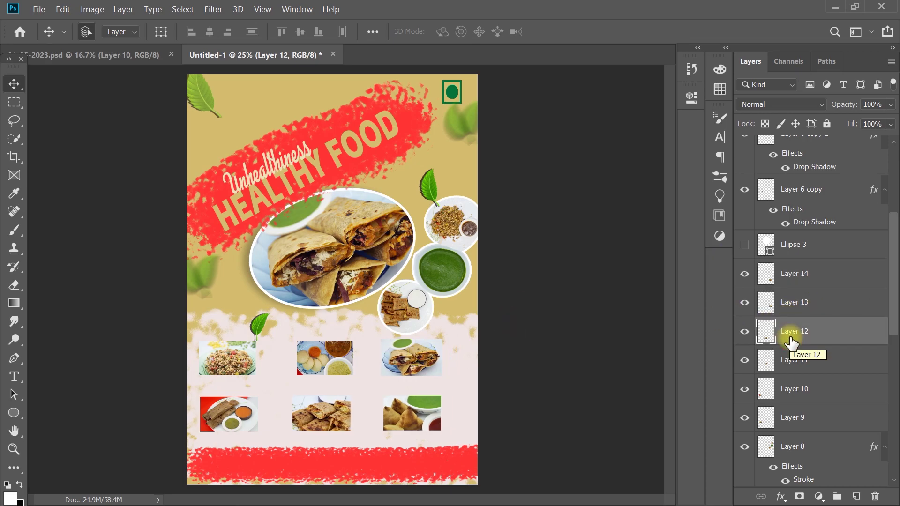
key(shift+Left)
click(793, 369)
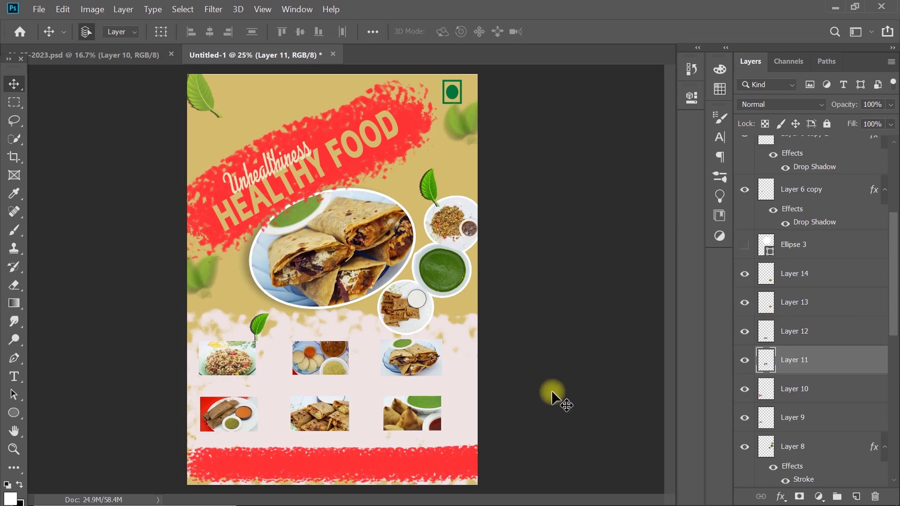
key(ctrl+minus)
key(alt+period)
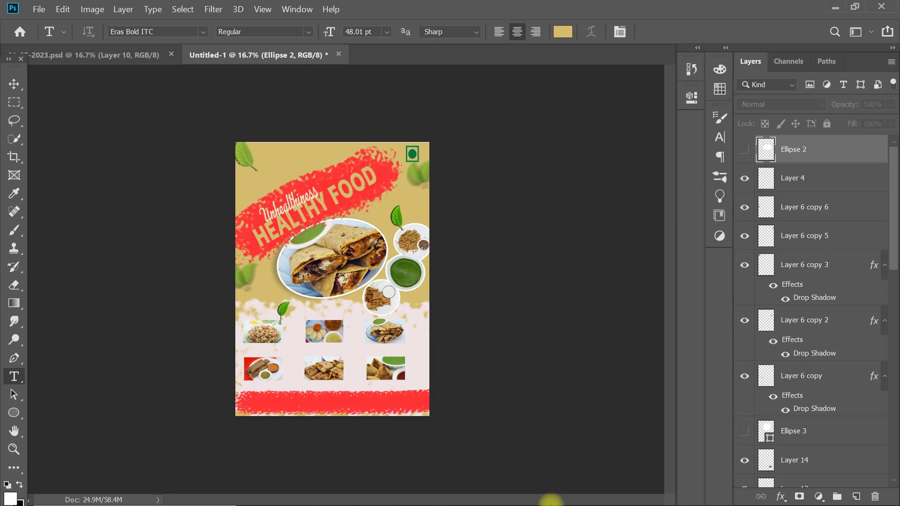
Step: Select the Instagram logo's white ring by colour range and bring it into the poster
key(ctrl+o)
key(alt+Up)
double_click(274, 148)
drag(488, 53, 557, 124)
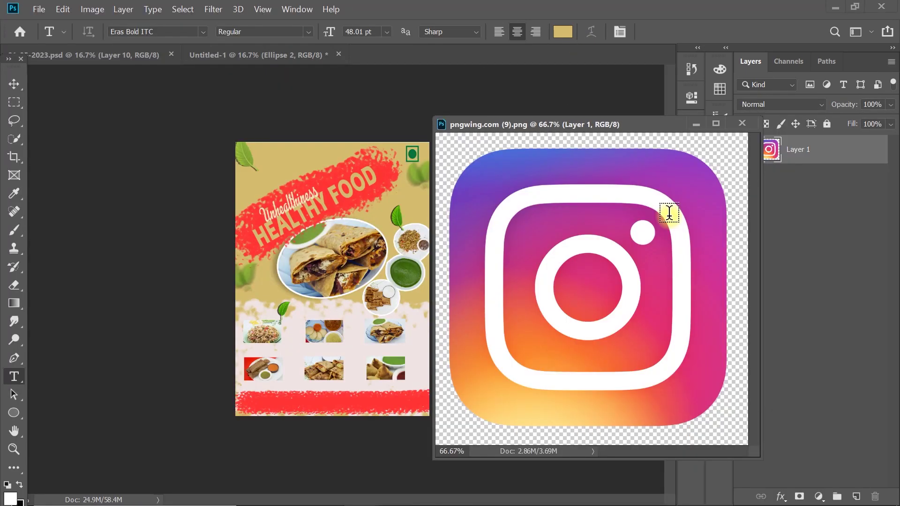
key(v)
click(192, 9)
click(201, 138)
key(Return)
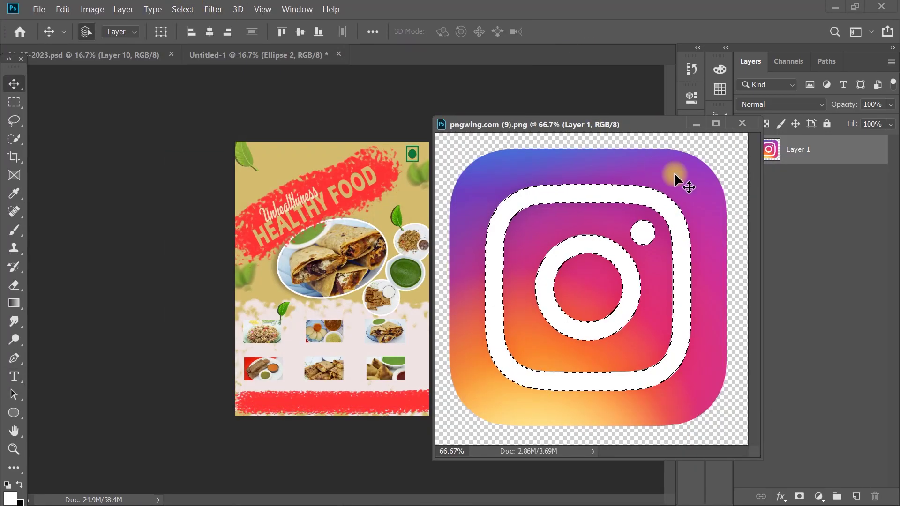
drag(673, 173, 393, 282)
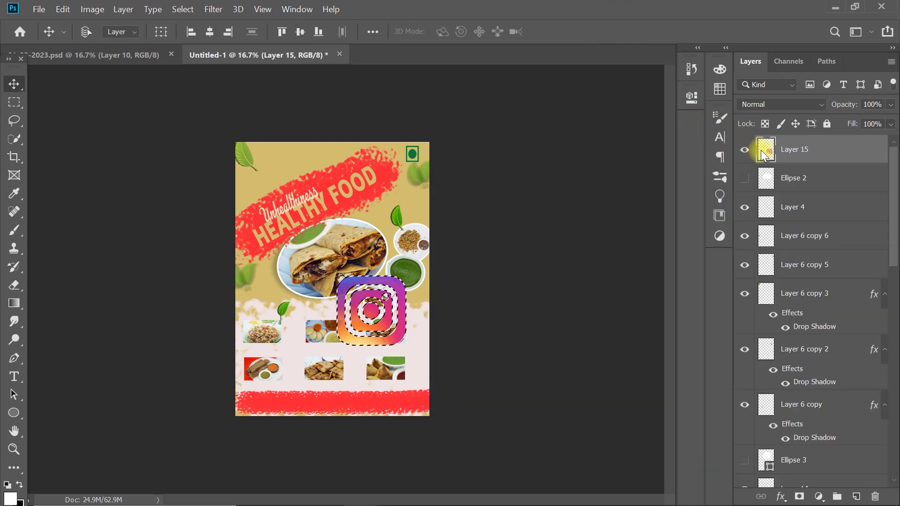
Step: Fill the Instagram ring with a tan foreground colour
click(13, 230)
click(23, 32)
click(720, 69)
click(557, 88)
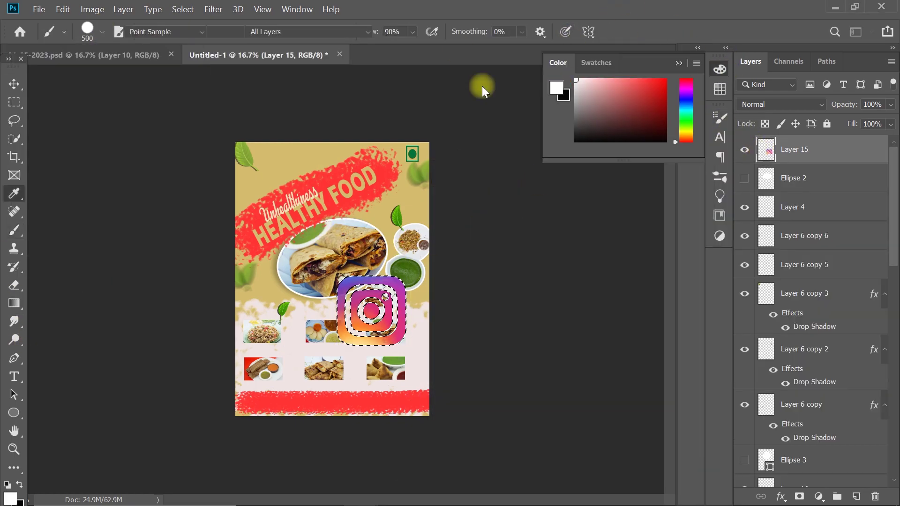
click(846, 165)
key(alt+BackSpace)
Step: Shrink the Instagram icon onto the bottom-left of the red strip
key(ctrl+t)
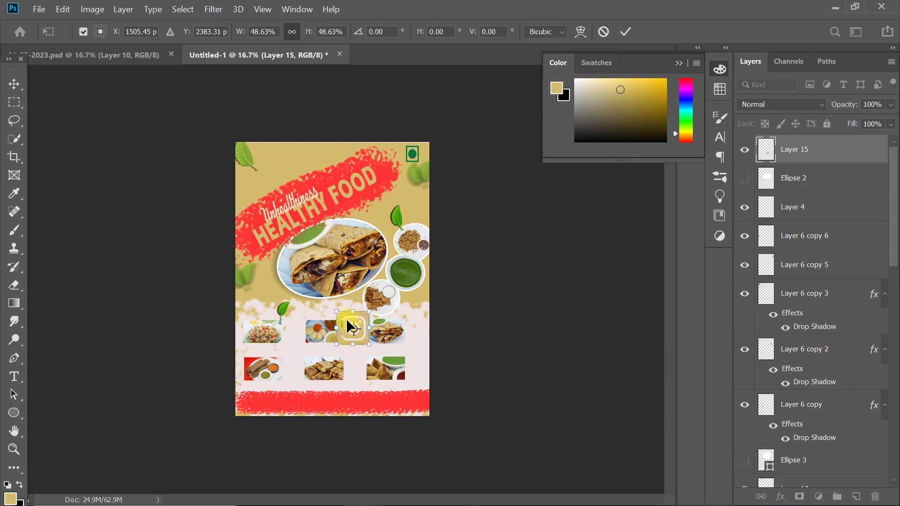
drag(345, 321, 274, 384)
key(ctrl+plus)
key(ctrl+plus)
drag(267, 232, 218, 274)
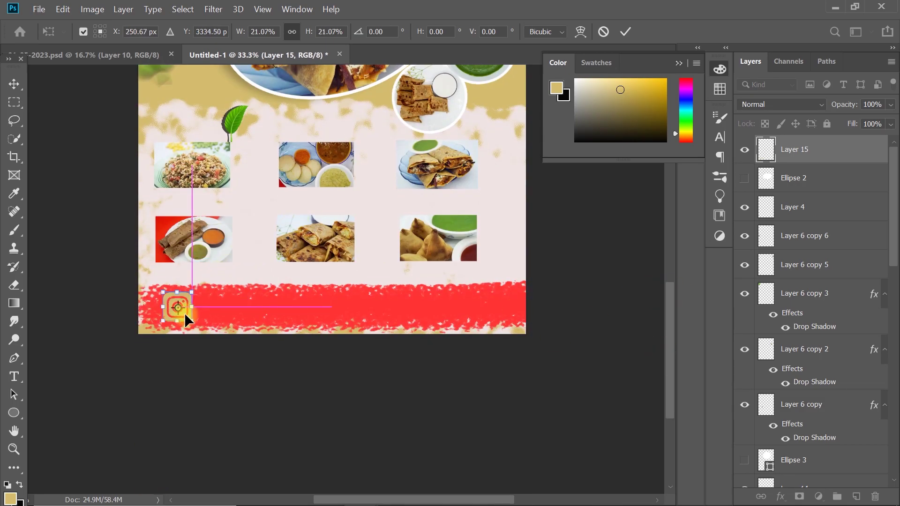
key(ctrl+plus)
drag(94, 323, 94, 319)
key(Return)
key(b)
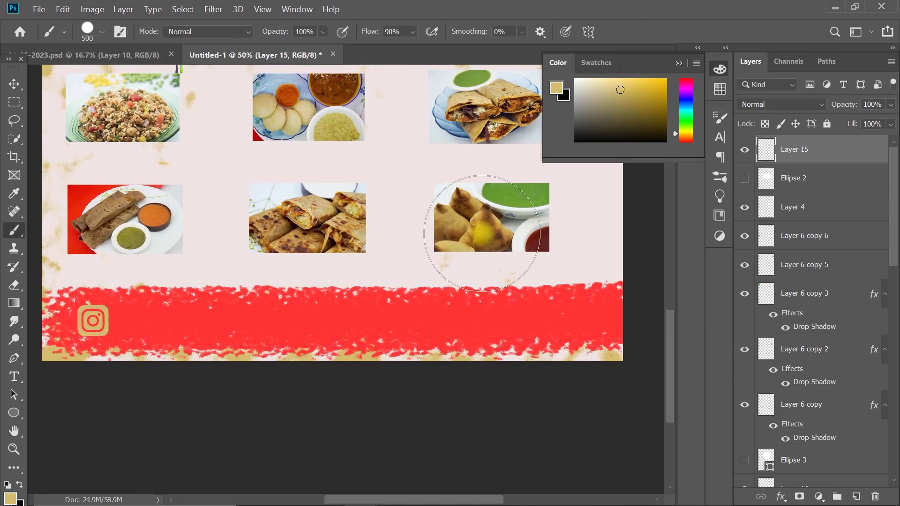
key(ctrl+0)
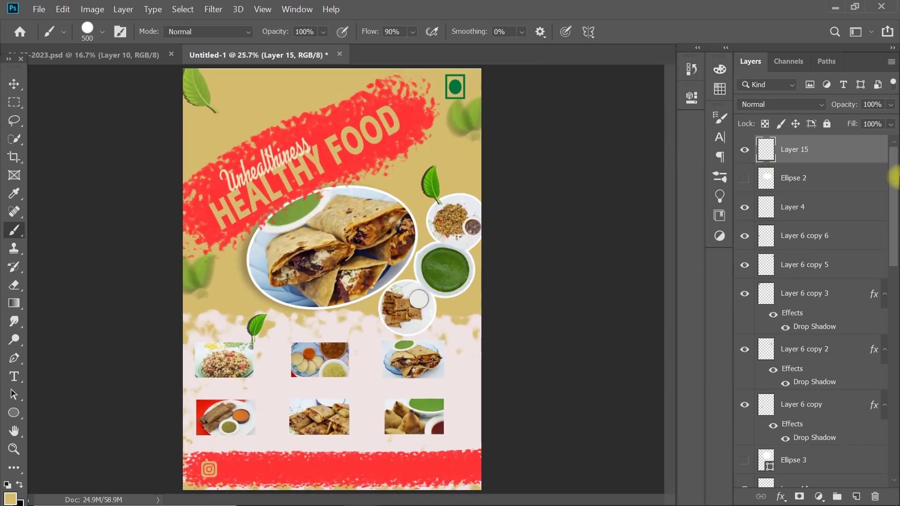
key(t)
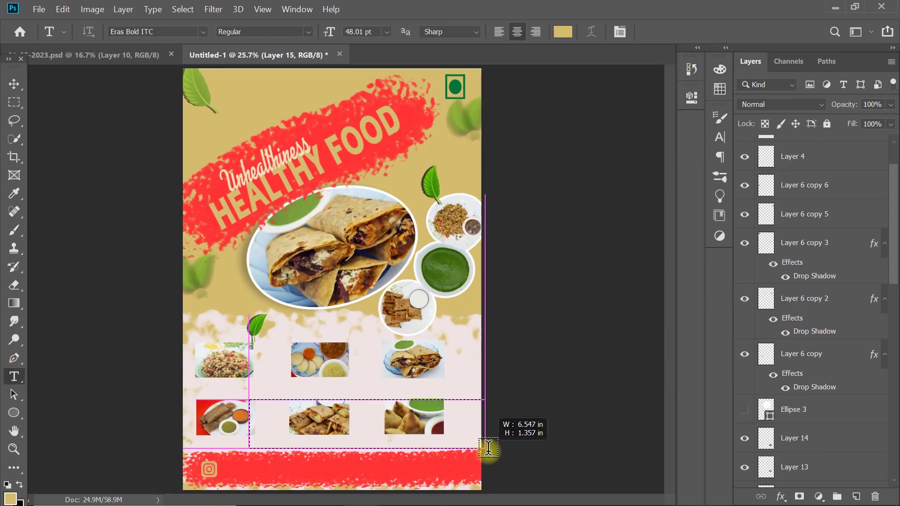
drag(249, 399, 492, 454)
text(2)
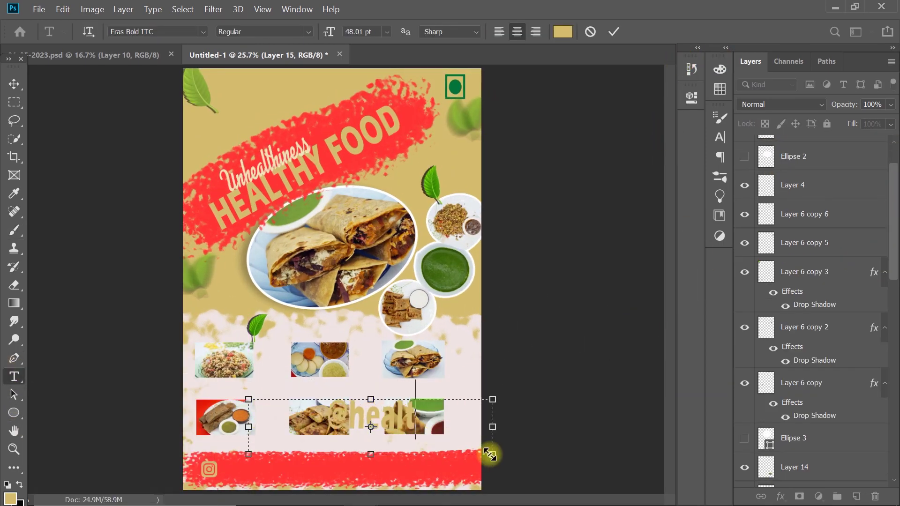
key(ctrl+a)
drag(286, 38, 280, 39)
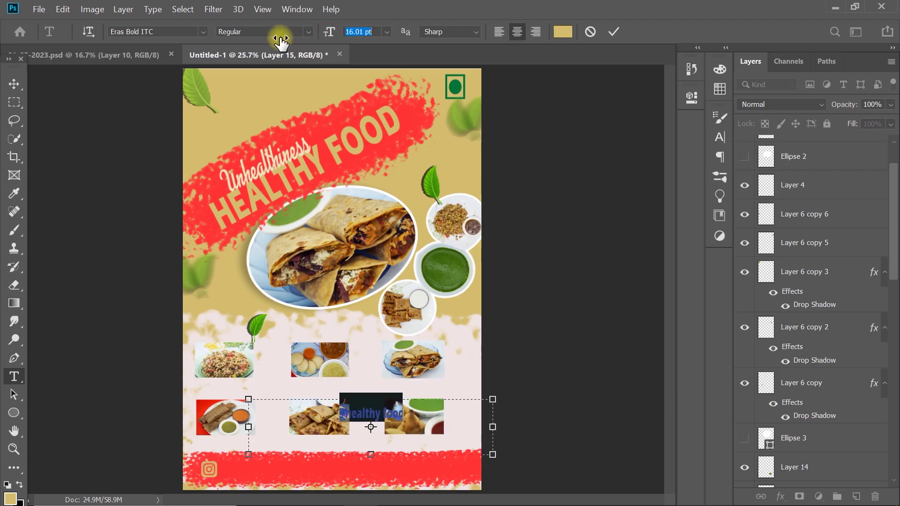
click(561, 31)
click(845, 163)
click(613, 31)
key(ctrl+t)
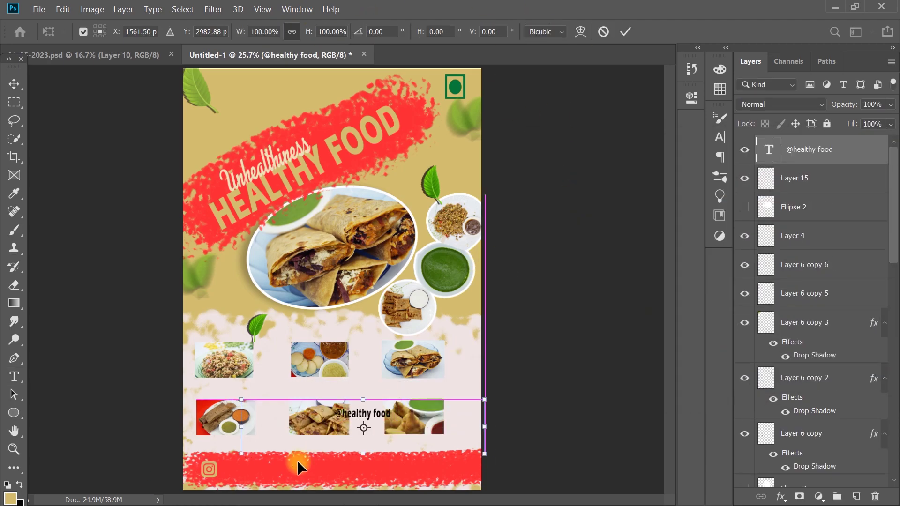
drag(272, 460, 264, 467)
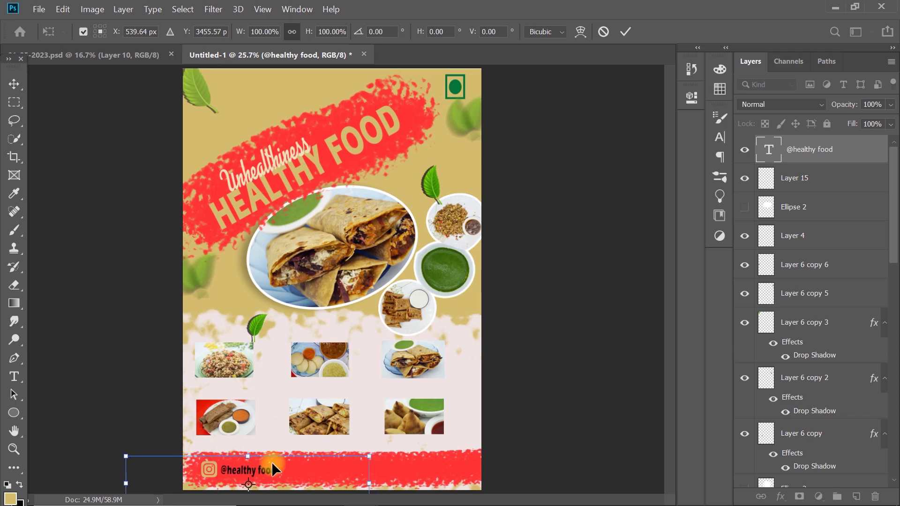
click(625, 31)
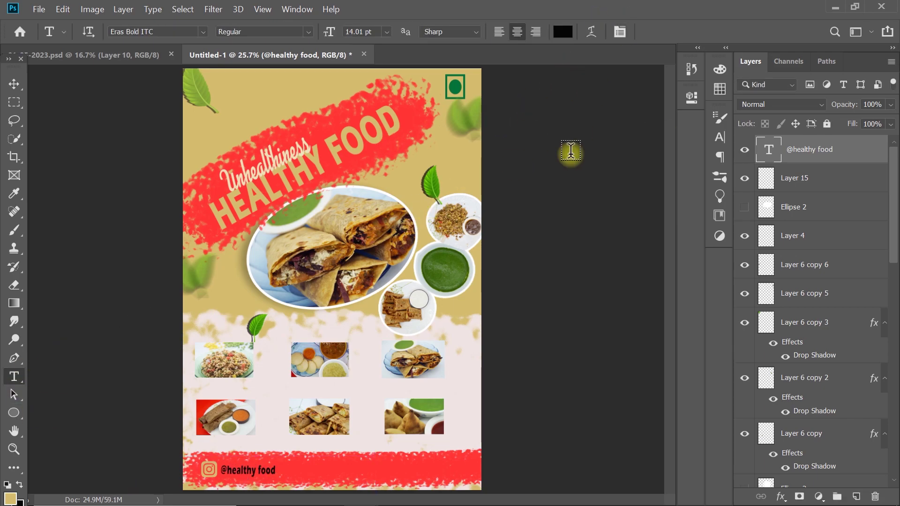
Step: Add 'your logo' text at the poster's top-left corner
drag(199, 92, 426, 211)
text(your)
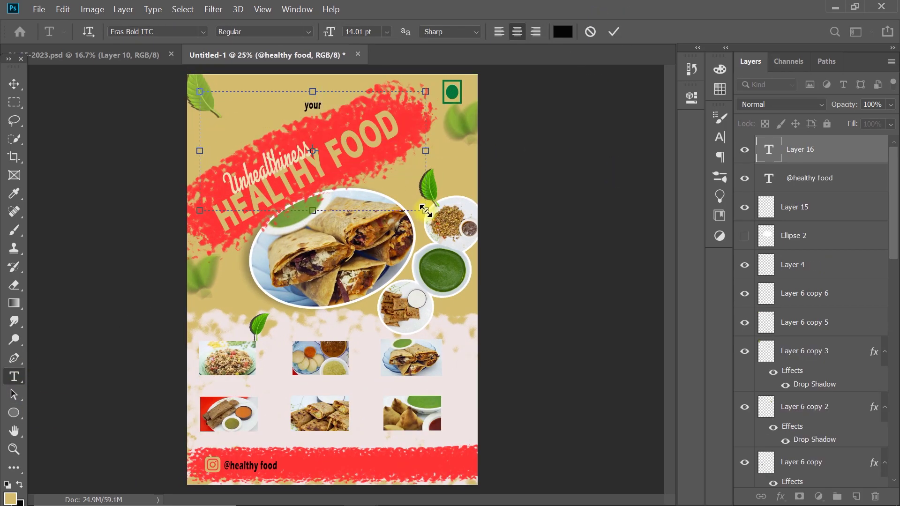
click(613, 31)
key(ctrl+t)
click(625, 31)
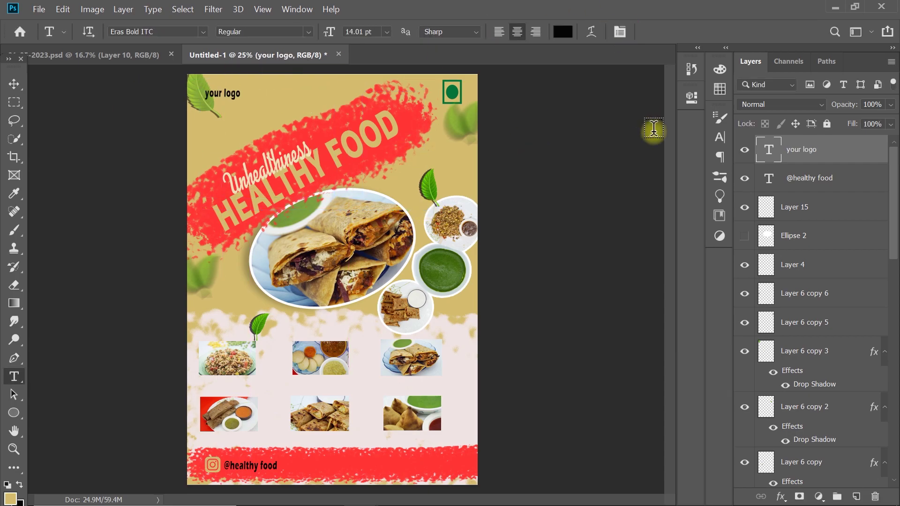
click(39, 9)
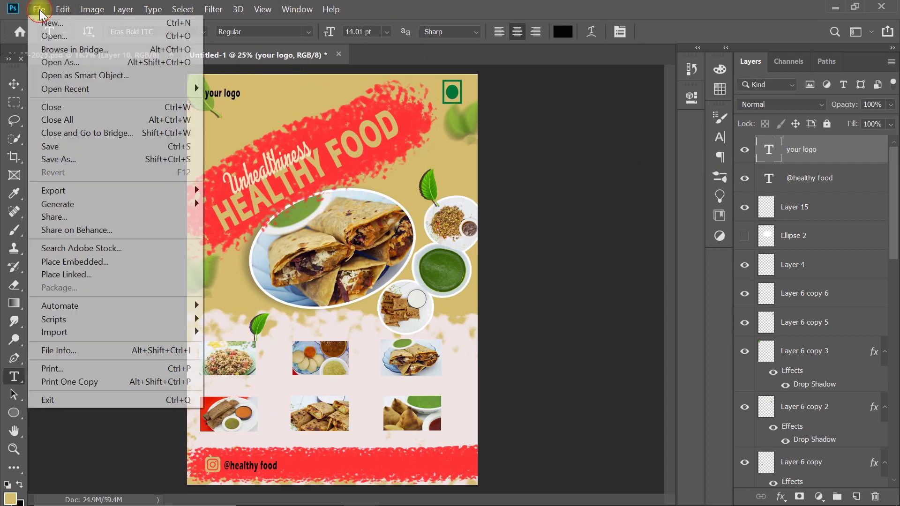
Step: Browse the Save As dialog through New Volume to the youtube folder
click(75, 164)
scroll(391, 194, down, 5)
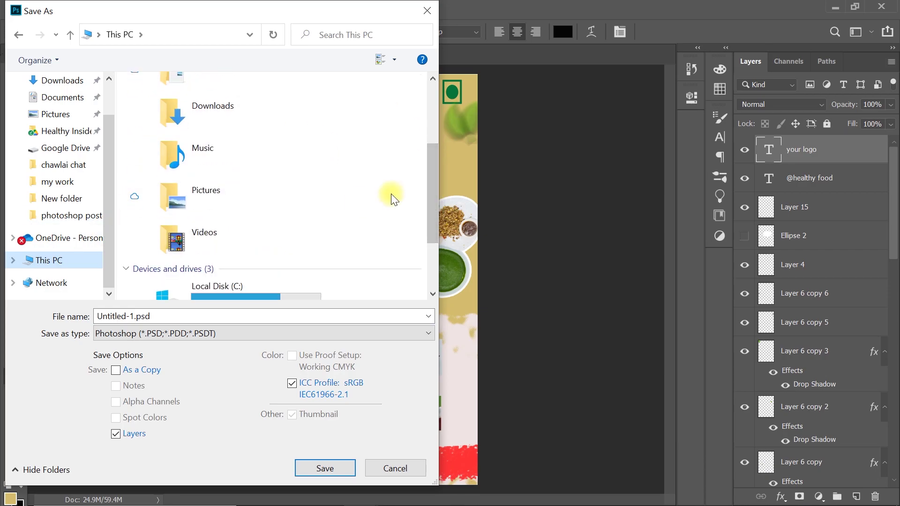
double_click(281, 161)
double_click(155, 76)
double_click(389, 206)
key(BackSpace)
scroll(433, 136, down, 5)
double_click(230, 201)
Step: Name the file 'dqwdDd' and save it as JPEG
click(209, 317)
text(dqwdDd)
click(209, 333)
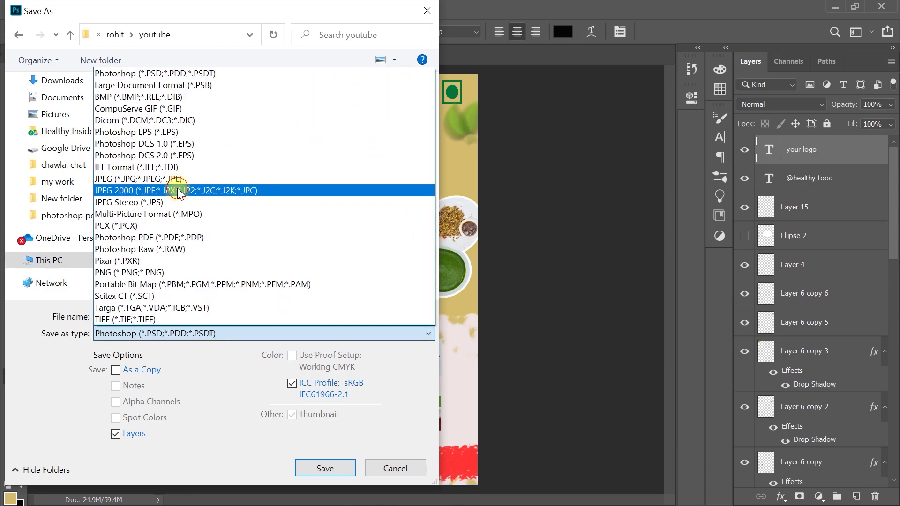
click(181, 181)
click(177, 333)
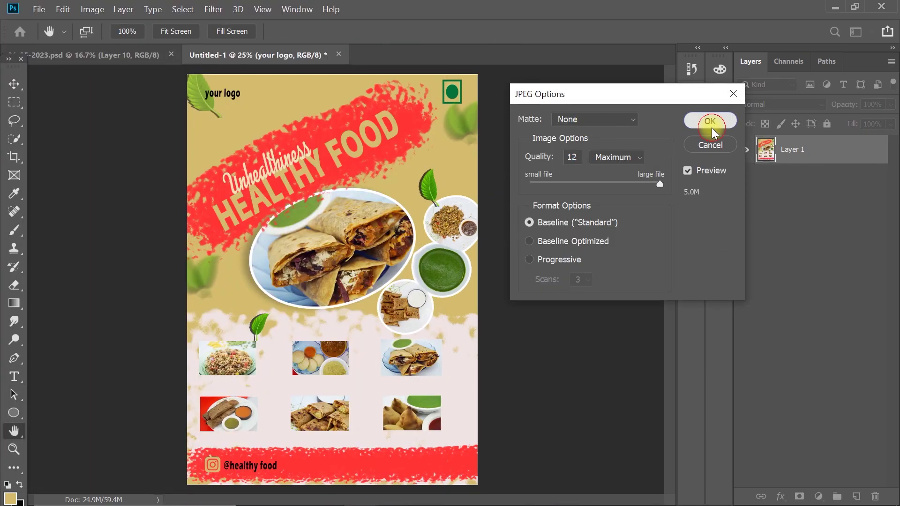